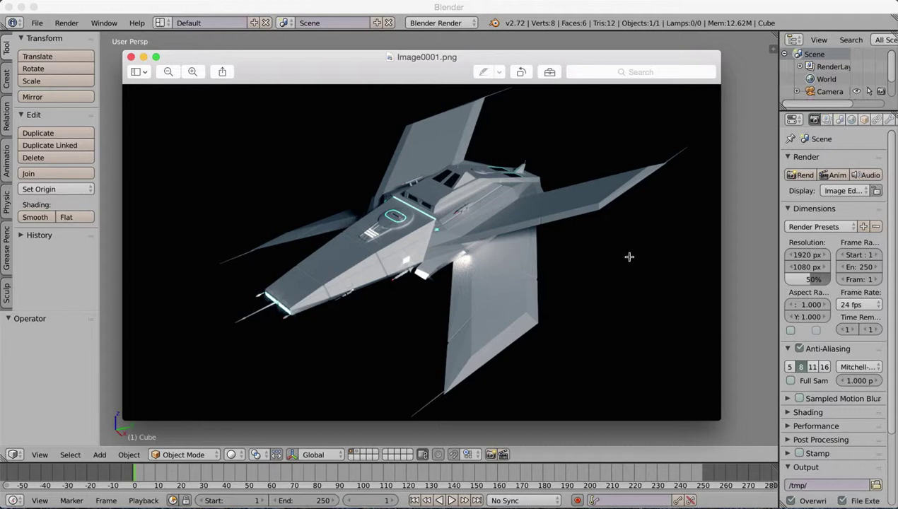
# - Bring Blender in front of the Image0001.png render so the default cube scene shows
pyautogui.click(750, 218)
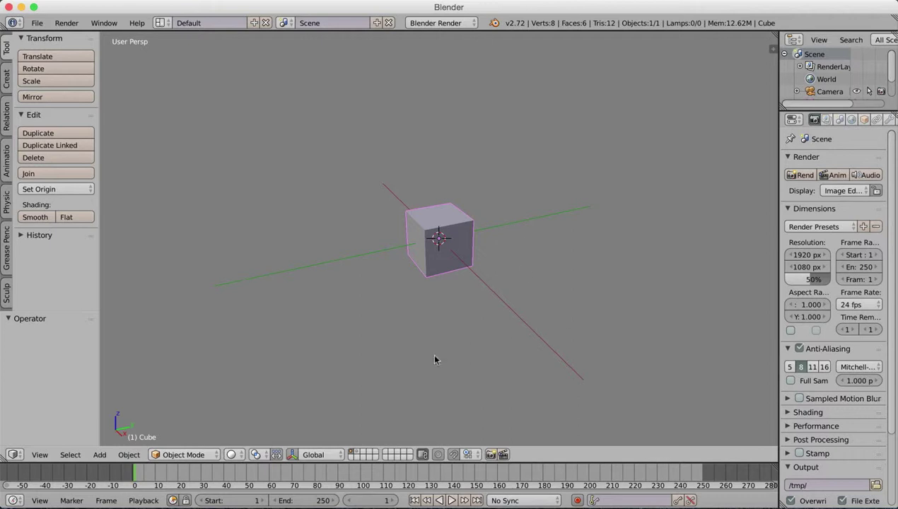
# - Put the cube into Edit Mode and subdivide it once
pyautogui.click(201, 455)
pyautogui.click(200, 425)
pyautogui.moveTo(364, 277); pyautogui.dragTo(397, 285, button='middle')
pyautogui.click(65, 275)
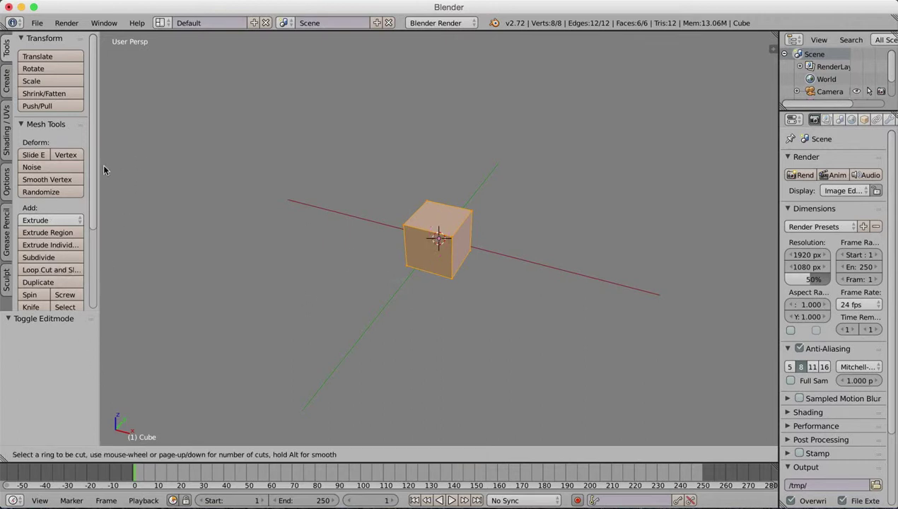
pyautogui.click(71, 258)
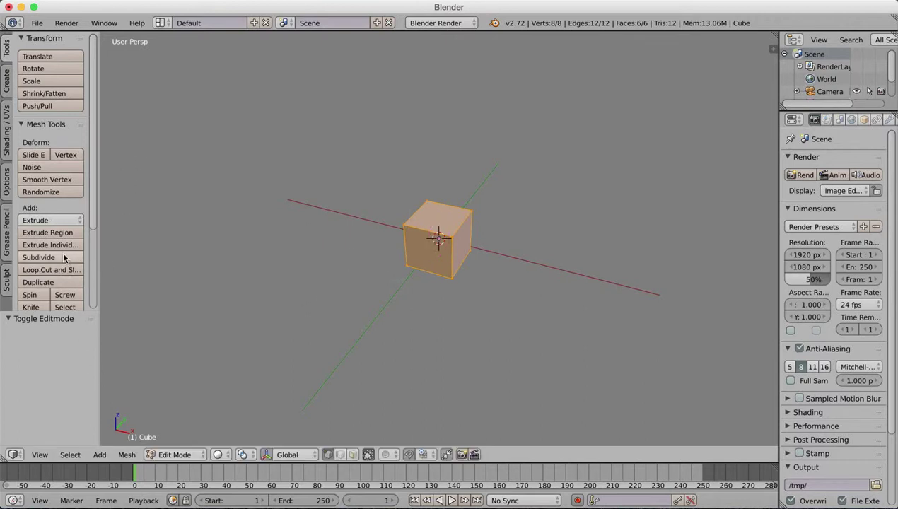
pyautogui.click(63, 259)
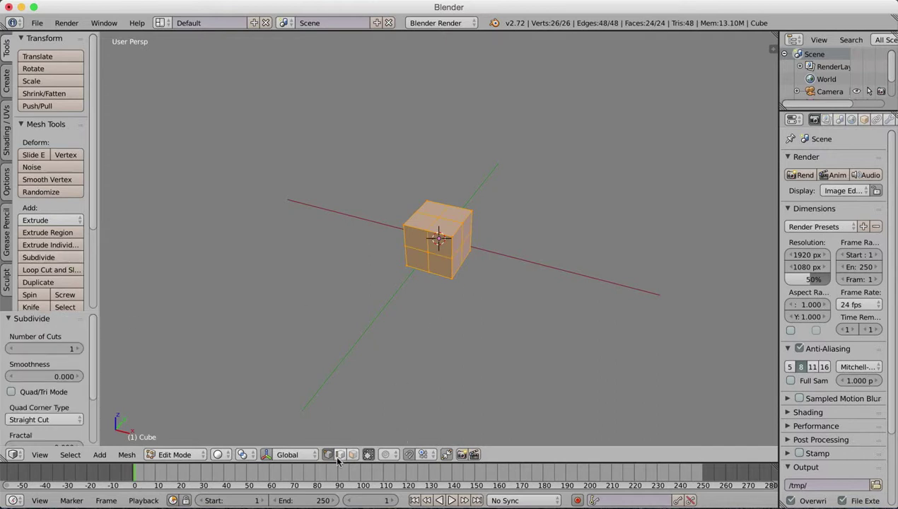
# - Box-select the left half's vertices and delete them, leaving a 17-vertex half-cube
pyautogui.rightClick(404, 228)
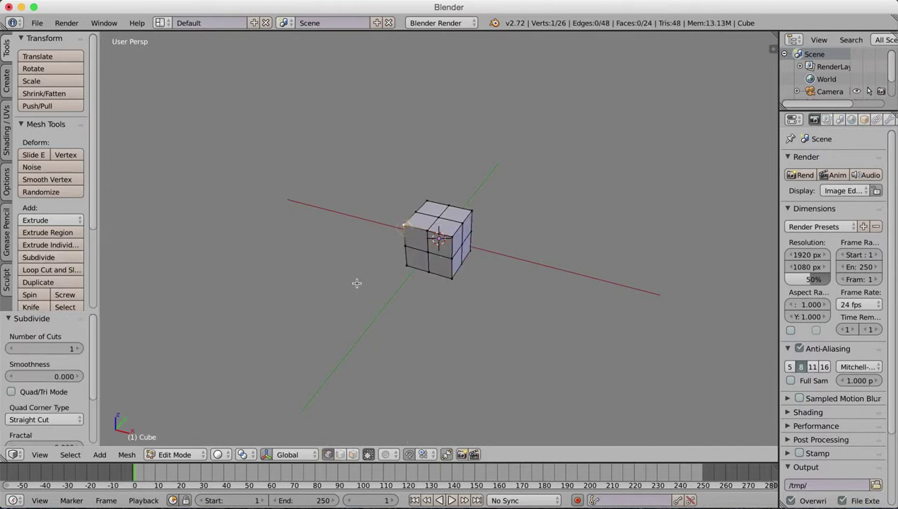
pyautogui.moveTo(358, 283); pyautogui.dragTo(400, 276, button='middle')
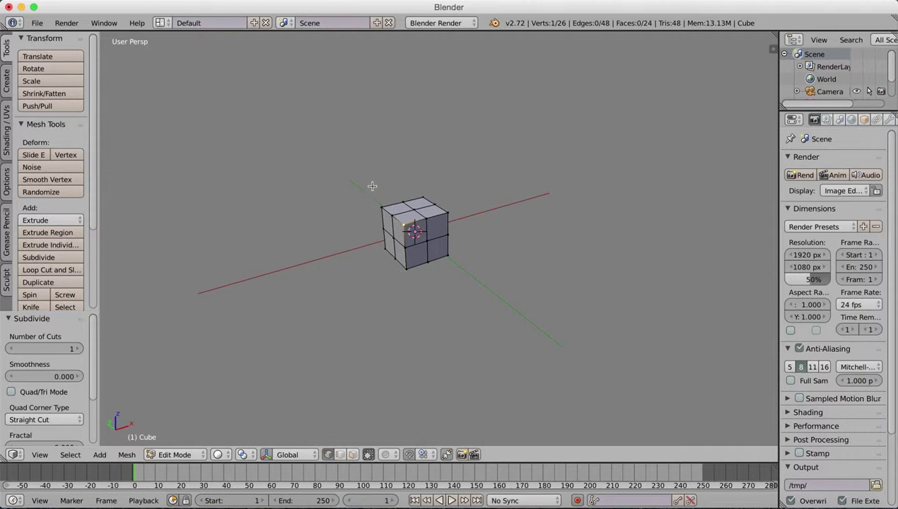
pyautogui.press('b')
pyautogui.moveTo(364, 201); pyautogui.dragTo(408, 277)
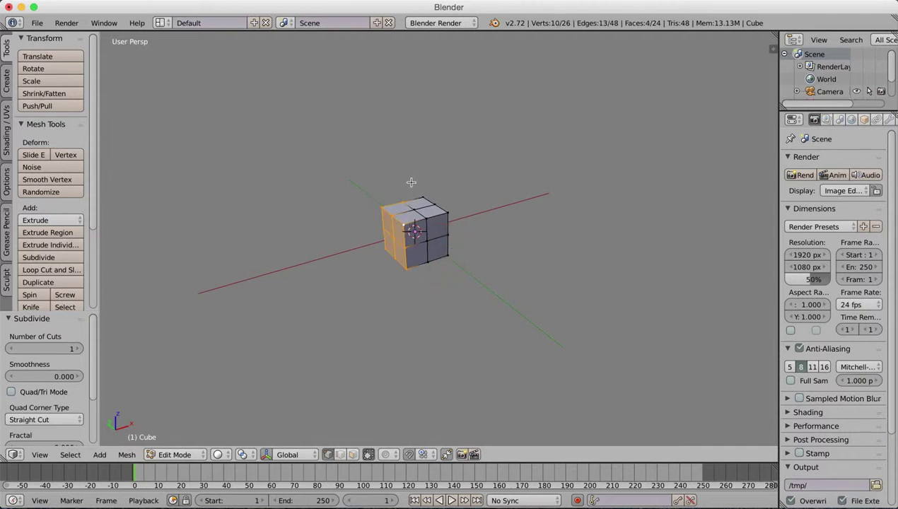
pyautogui.keyDown('shift'); pyautogui.rightClick(405, 203); pyautogui.keyUp('shift')
pyautogui.moveTo(368, 230)
pyautogui.mouseDown(button='middle')
pyautogui.moveTo(427, 216)
pyautogui.moveTo(370, 233)
pyautogui.moveTo(352, 200)
pyautogui.moveTo(367, 239)
pyautogui.mouseUp(button='middle')
pyautogui.press('x')
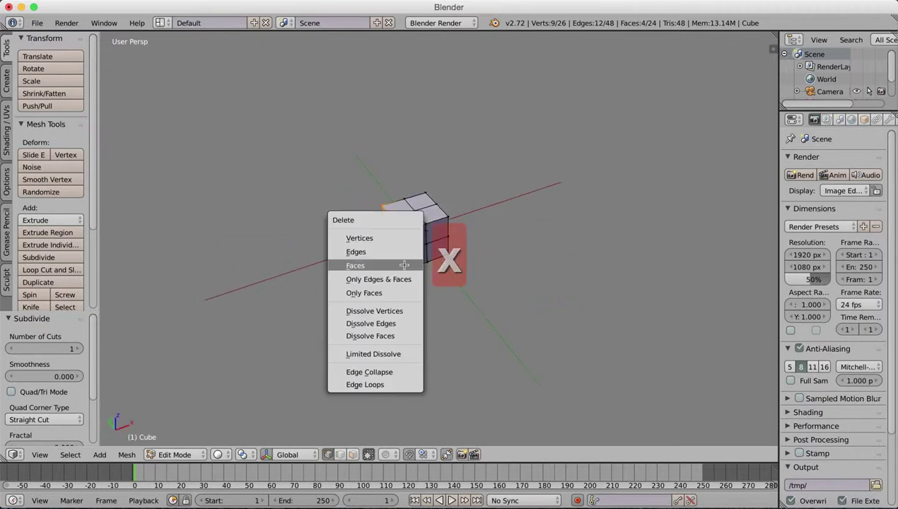
pyautogui.press('v')
pyautogui.moveTo(381, 275); pyautogui.dragTo(276, 216, button='middle')
# - Add a Mirror modifier to the half-cube with Clip enabled
pyautogui.click(887, 121)
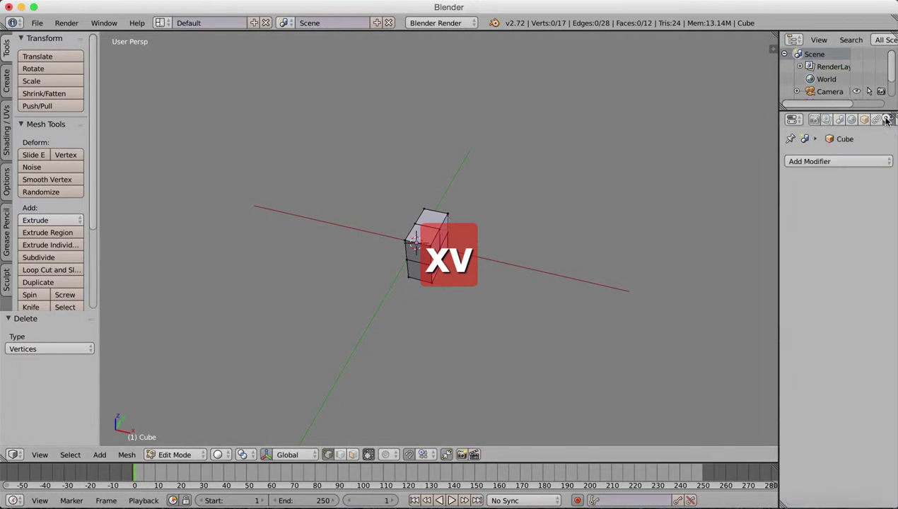
pyautogui.click(818, 160)
pyautogui.click(613, 285)
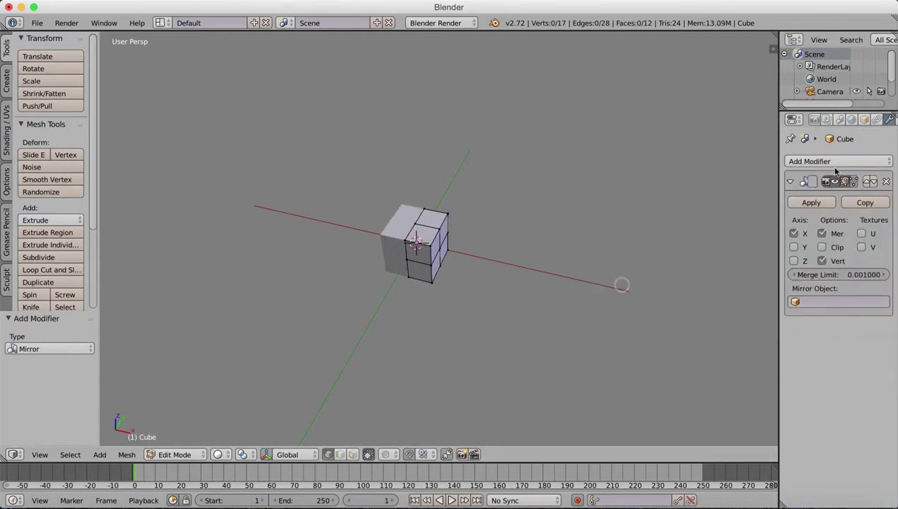
pyautogui.click(821, 247)
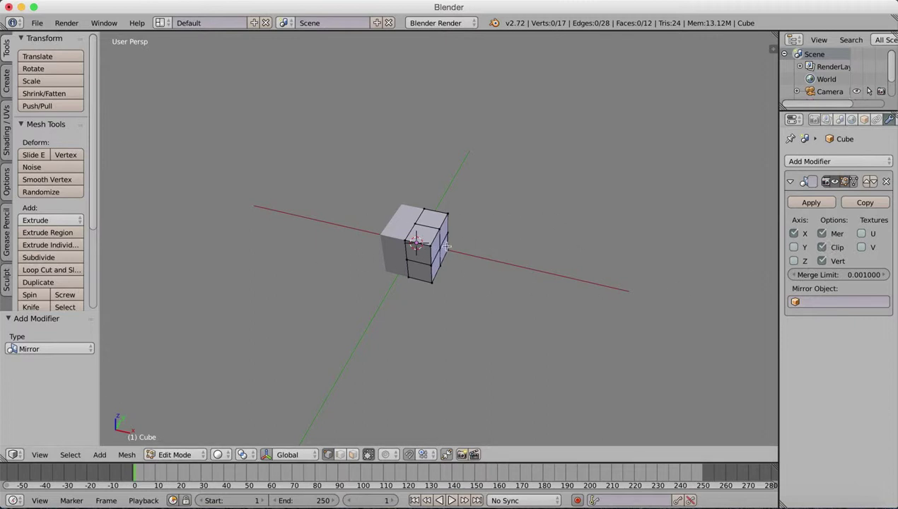
pyautogui.moveTo(447, 246)
pyautogui.mouseDown(button='middle')
pyautogui.moveTo(473, 225)
pyautogui.moveTo(439, 220)
pyautogui.moveTo(456, 244)
pyautogui.mouseUp(button='middle')
# - In face select mode, extrude the side face outward
pyautogui.click(353, 454)
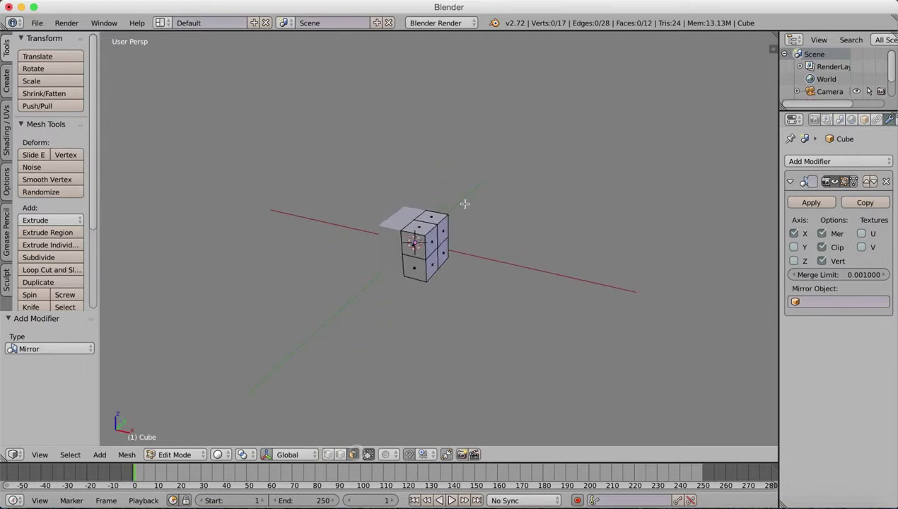
pyautogui.keyDown('shift'); pyautogui.rightClick(435, 241); pyautogui.keyUp('shift')
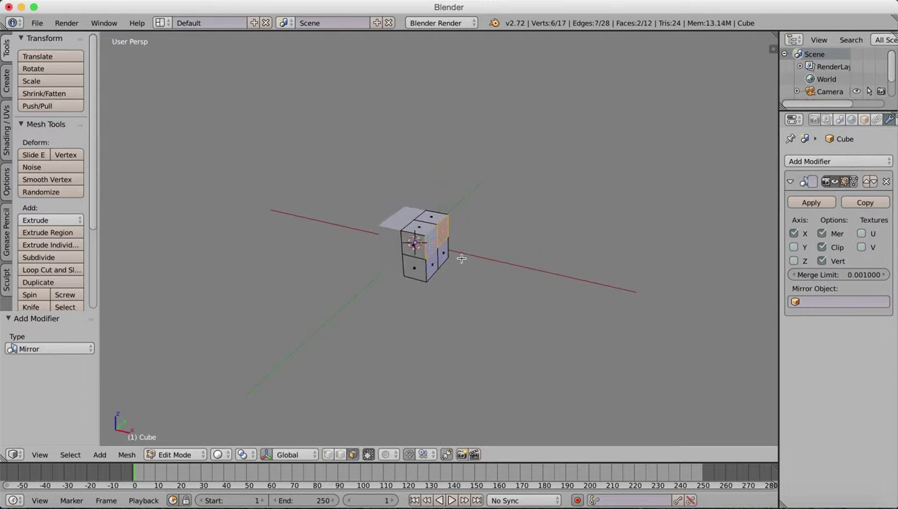
pyautogui.press('e')
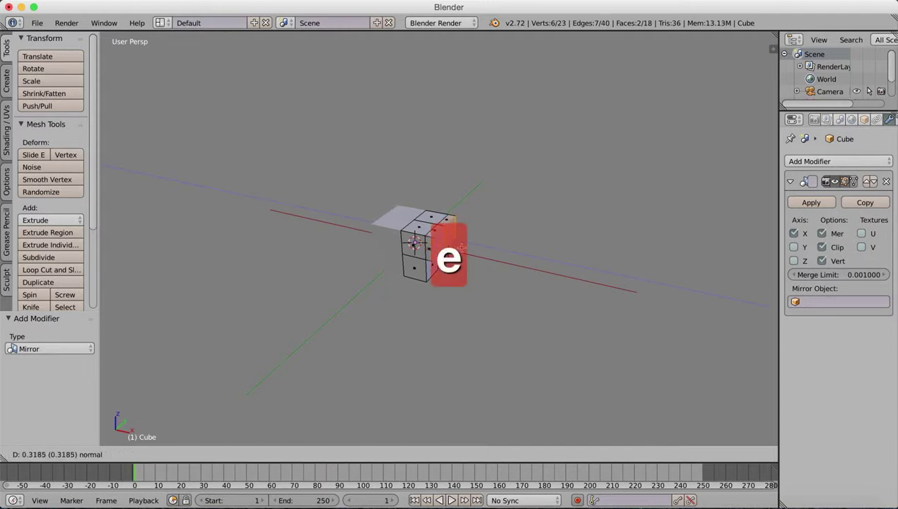
pyautogui.click(500, 248)
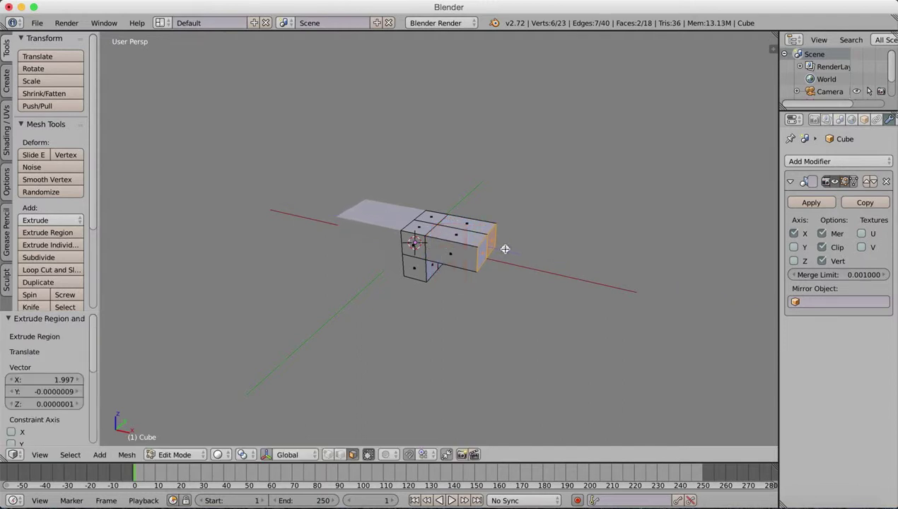
# - Select the extruded block's front and top faces
pyautogui.keyDown('shift'); pyautogui.rightClick(436, 267); pyautogui.keyUp('shift')
pyautogui.moveTo(436, 267); pyautogui.dragTo(433, 247, button='middle')
pyautogui.keyDown('shift'); pyautogui.rightClick(430, 247); pyautogui.keyUp('shift')
pyautogui.keyDown('shift'); pyautogui.rightClick(423, 244); pyautogui.keyUp('shift')
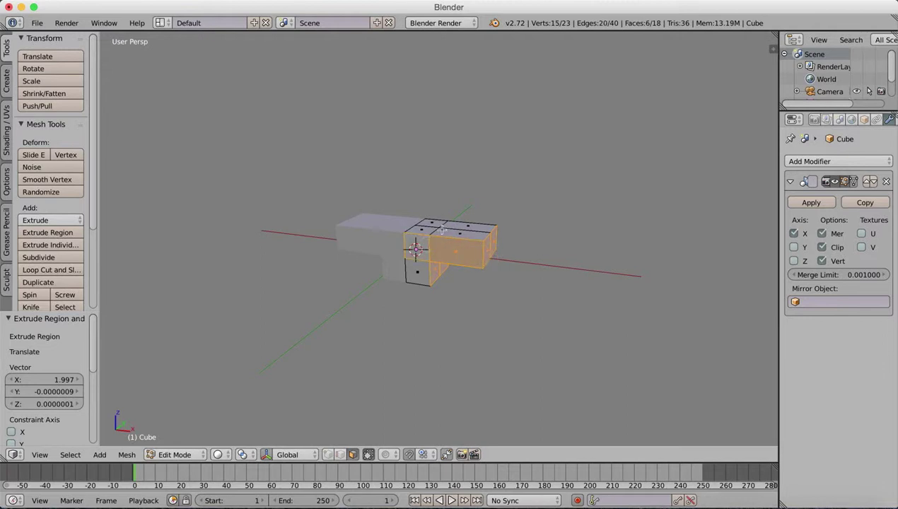
pyautogui.keyDown('shift'); pyautogui.rightClick(433, 231); pyautogui.keyUp('shift')
pyautogui.keyDown('shift'); pyautogui.rightClick(456, 236); pyautogui.keyUp('shift')
pyautogui.keyDown('shift'); pyautogui.rightClick(463, 225); pyautogui.keyUp('shift')
pyautogui.keyDown('shift'); pyautogui.rightClick(438, 222); pyautogui.keyUp('shift')
# - Add the remaining block faces and start stretching them along X
pyautogui.moveTo(474, 219); pyautogui.dragTo(409, 226, button='middle')
pyautogui.keyDown('shift'); pyautogui.rightClick(484, 239); pyautogui.keyUp('shift')
pyautogui.keyDown('shift'); pyautogui.rightClick(463, 256); pyautogui.keyUp('shift')
pyautogui.moveTo(459, 261); pyautogui.dragTo(501, 255, button='middle')
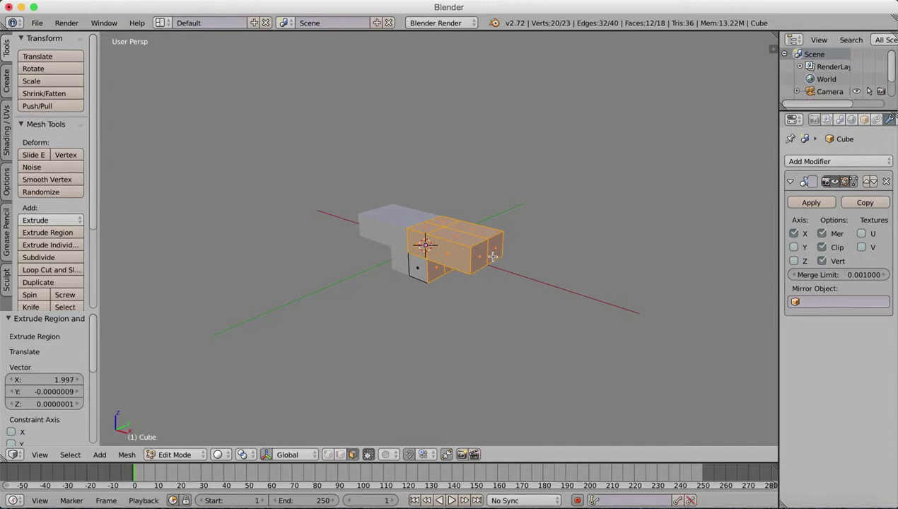
pyautogui.press('g')
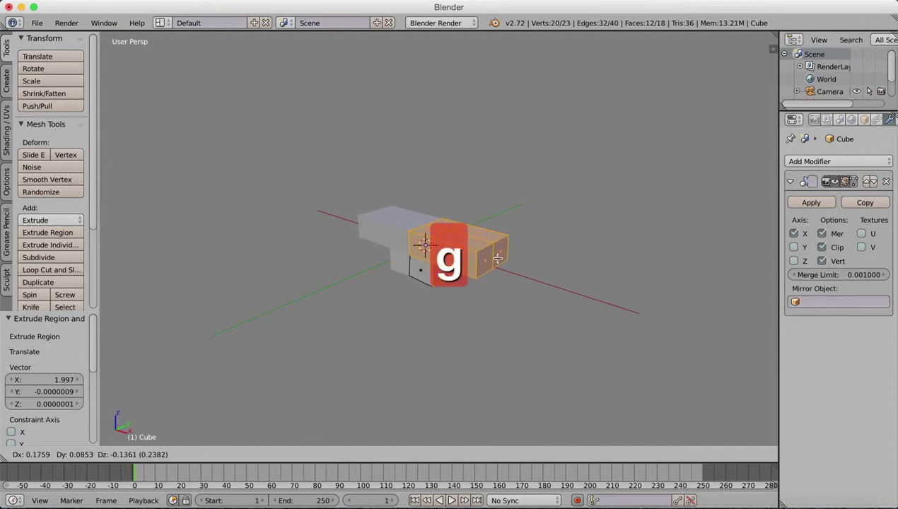
pyautogui.press('x')
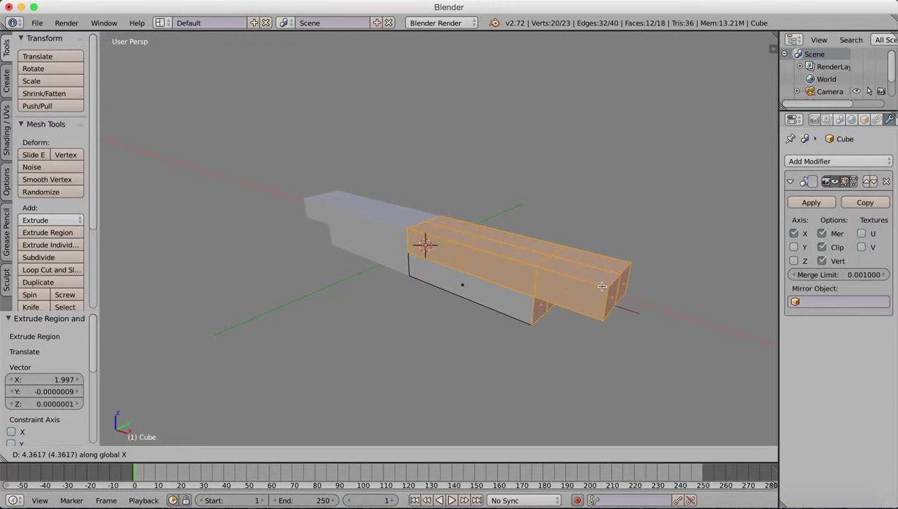
# - Finish the X stretch, then move the hull's two end faces along X
pyautogui.click(598, 285)
pyautogui.rightClick(620, 288)
pyautogui.keyDown('shift'); pyautogui.rightClick(613, 298); pyautogui.keyUp('shift')
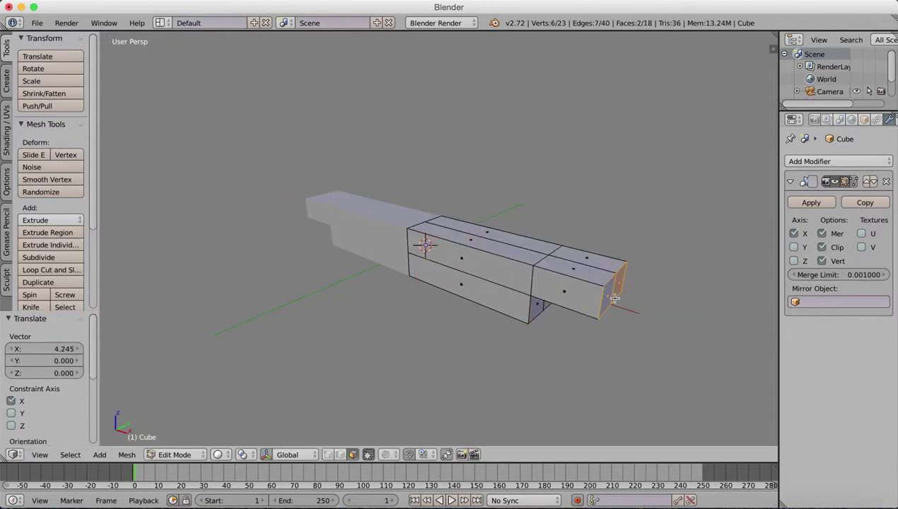
pyautogui.press('g')
pyautogui.press('z')
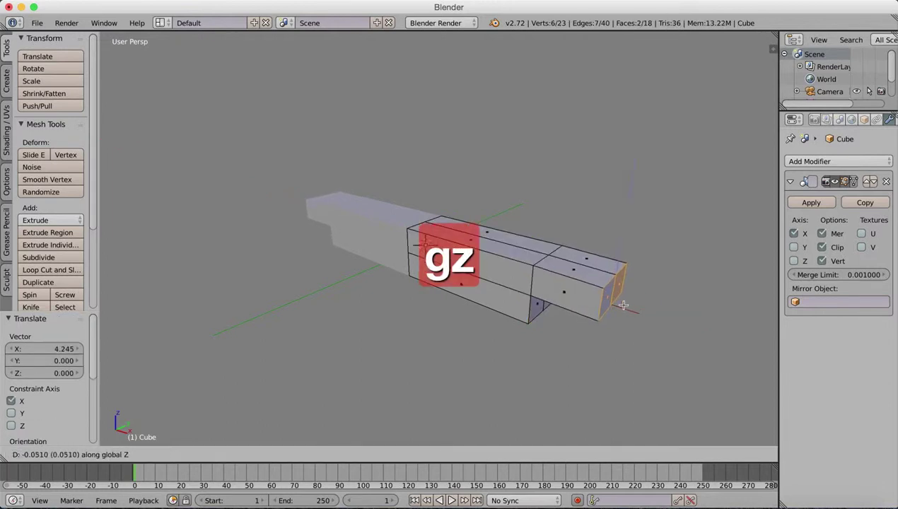
pyautogui.press('x')
pyautogui.click(638, 307)
pyautogui.moveTo(637, 307); pyautogui.dragTo(526, 262, button='middle')
# - Pull the selected side faces out along Y to -3.765, widening the hull
pyautogui.rightClick(563, 296)
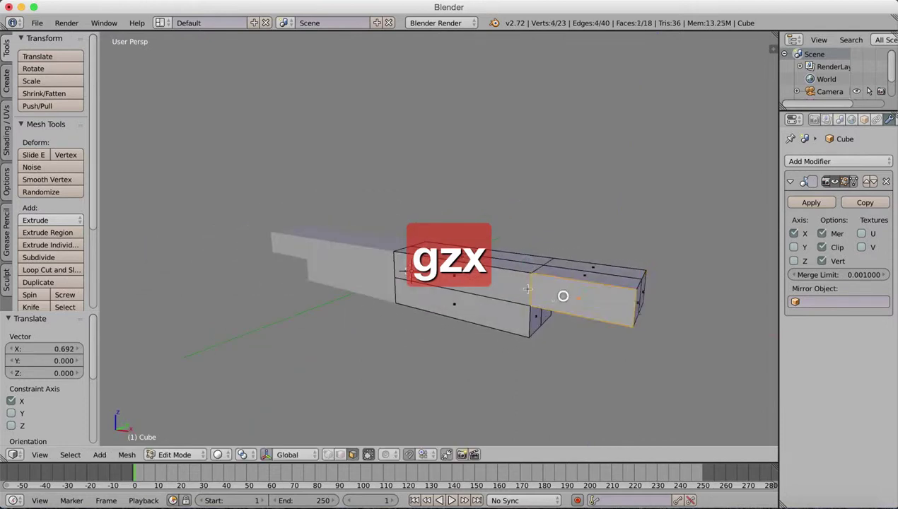
pyautogui.keyDown('shift'); pyautogui.rightClick(485, 280); pyautogui.keyUp('shift')
pyautogui.scroll(-2, 509, 267)
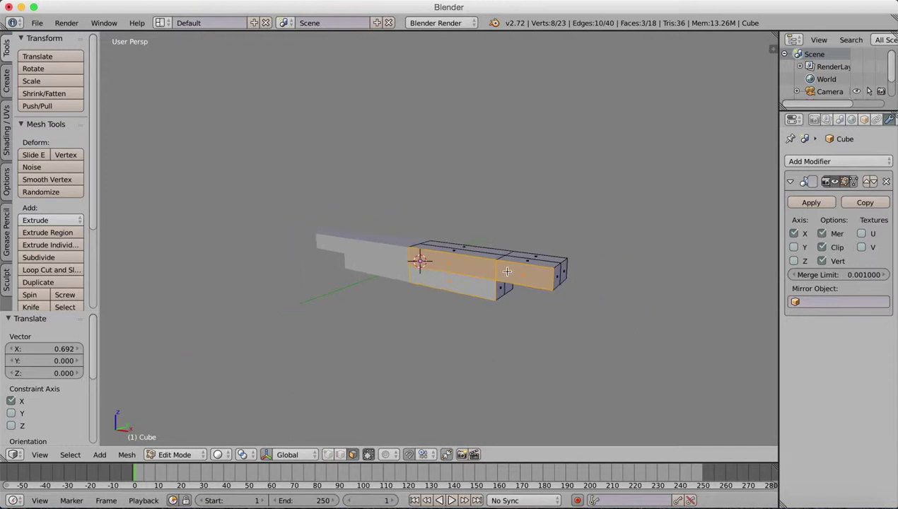
pyautogui.moveTo(503, 255); pyautogui.dragTo(495, 280, button='middle')
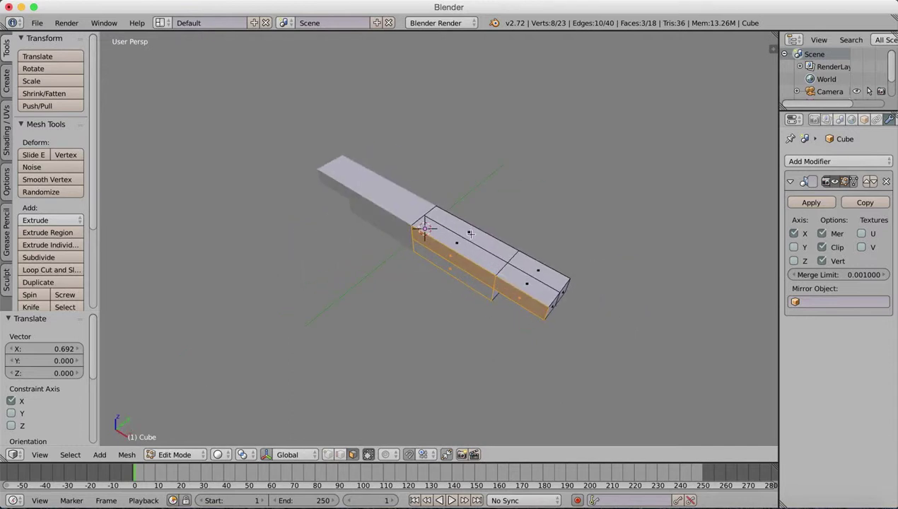
pyautogui.press('e')
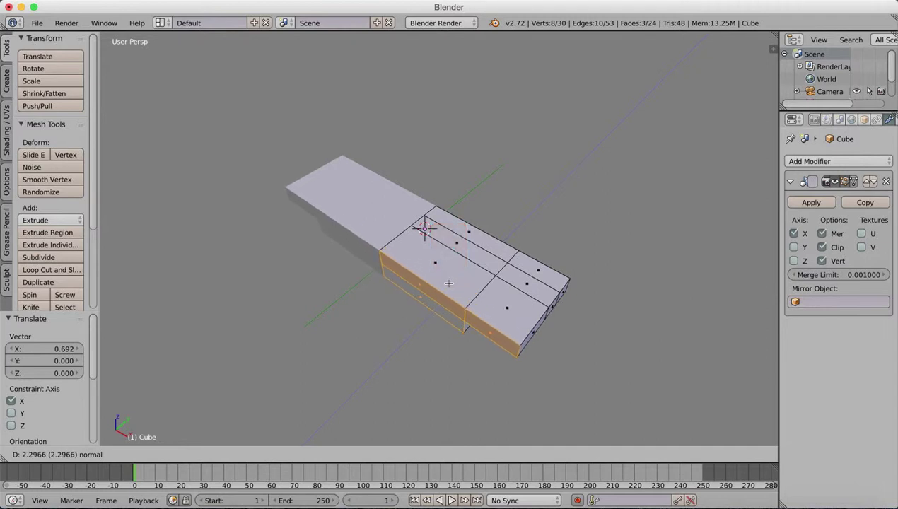
pyautogui.rightClick(449, 282)
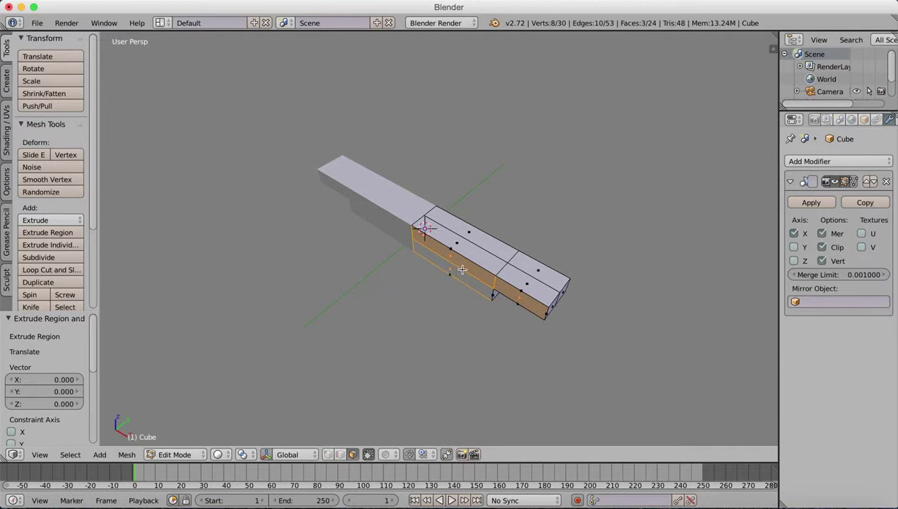
pyautogui.press('g')
pyautogui.press('x')
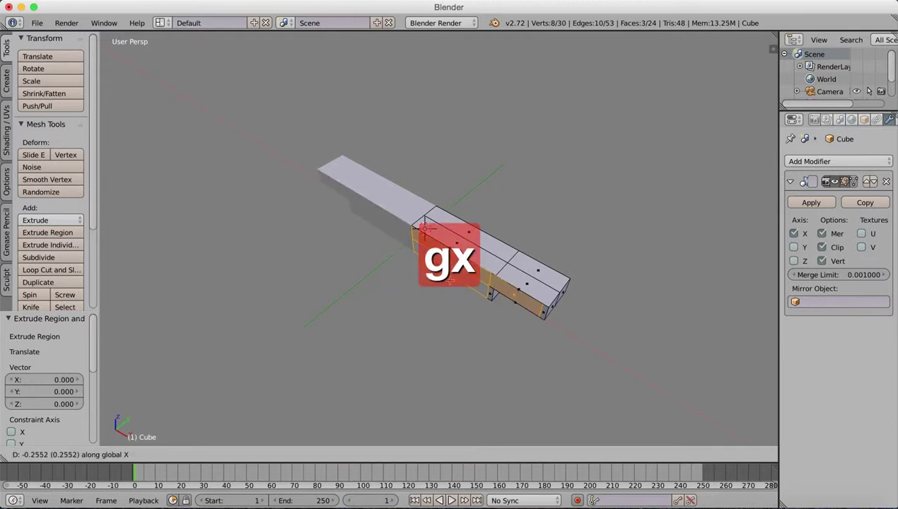
pyautogui.press('y')
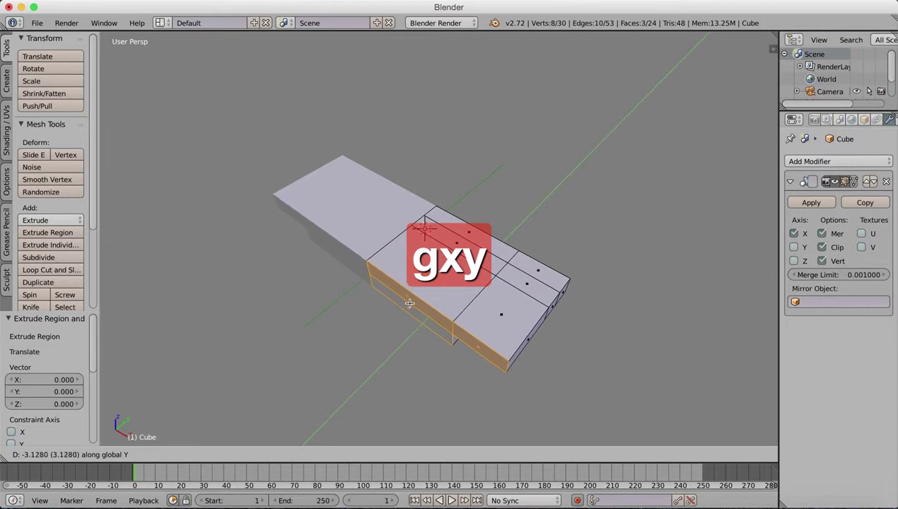
pyautogui.click(402, 311)
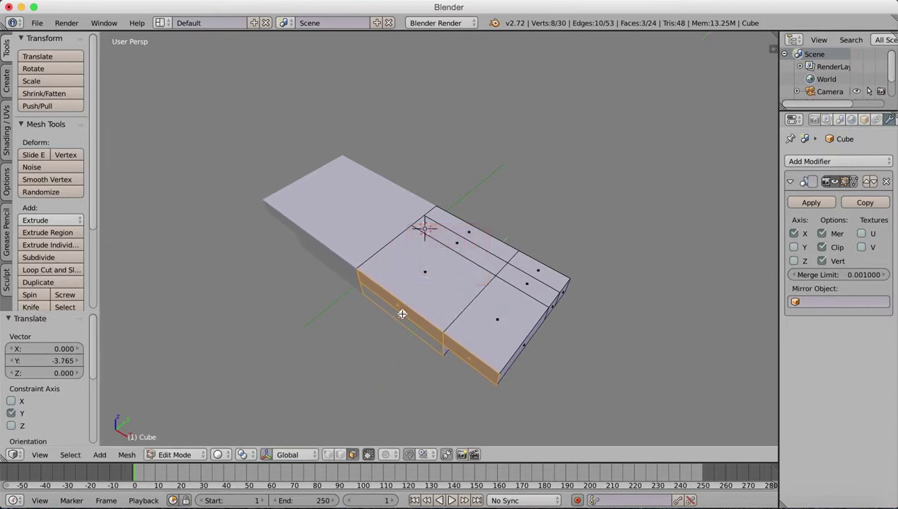
pyautogui.moveTo(402, 311); pyautogui.dragTo(448, 313, button='middle')
# - Scale the side faces to 0.764, extrude along Y and scale the new end to 0.6
pyautogui.press('s')
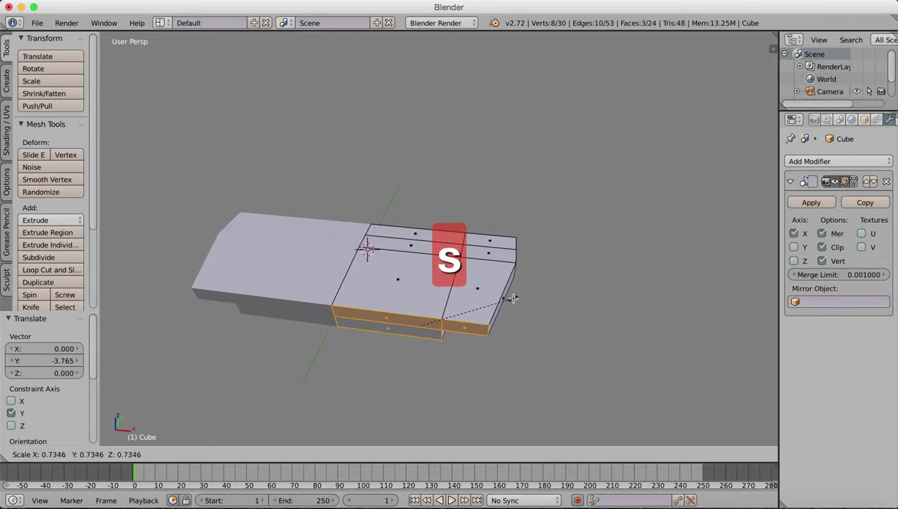
pyautogui.click(515, 297)
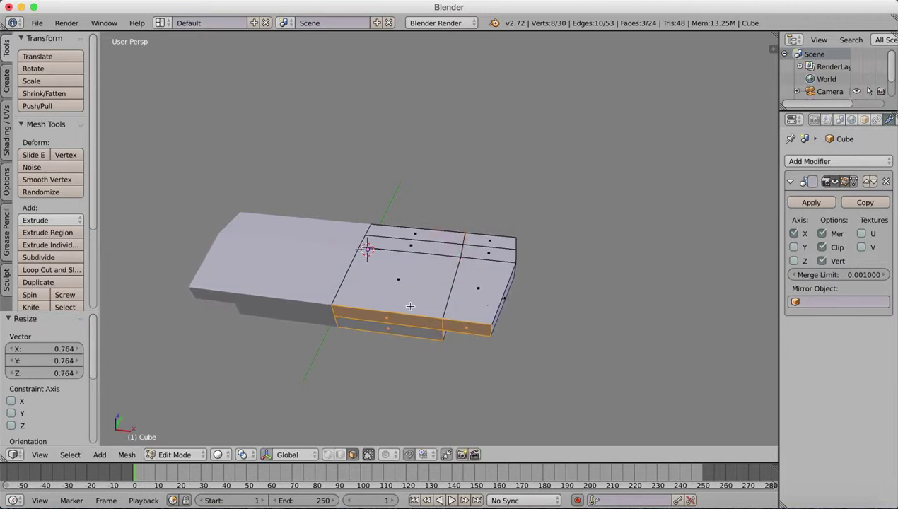
pyautogui.press('e')
pyautogui.press('y')
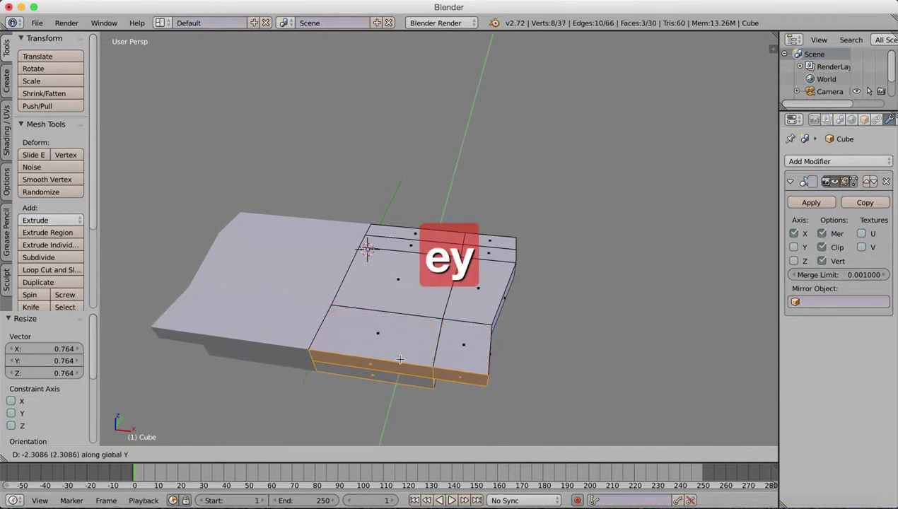
pyautogui.click(396, 362)
pyautogui.press('s')
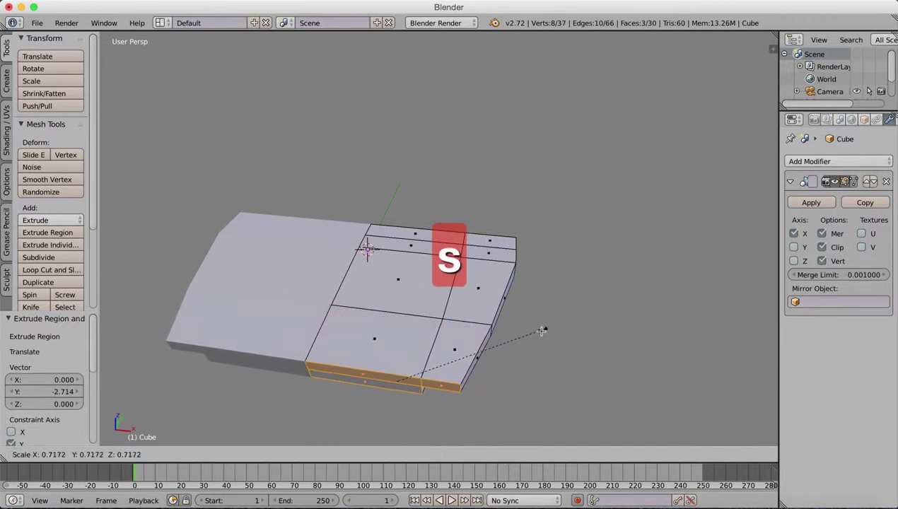
pyautogui.click(521, 343)
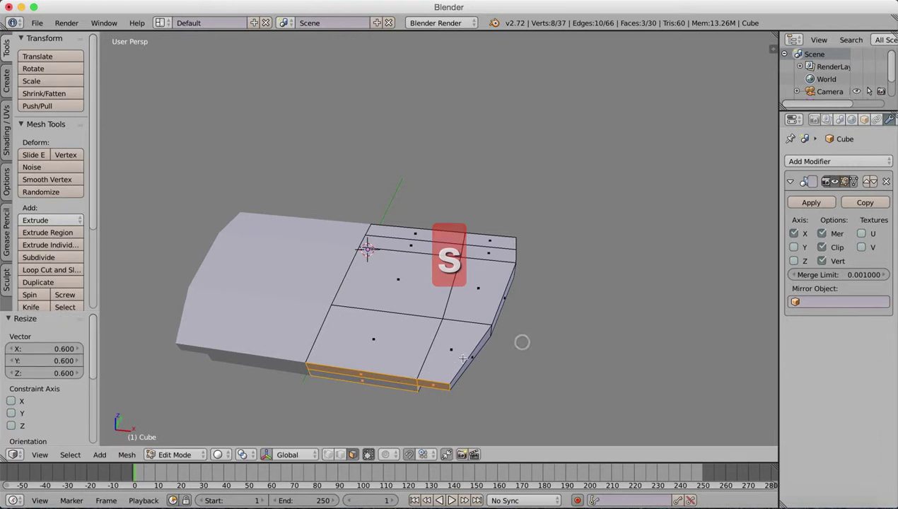
pyautogui.moveTo(459, 359); pyautogui.dragTo(476, 297, button='middle')
# - Extrude the end a further 2.509 and scale it to 0.368 for the tapered nose
pyautogui.press('e')
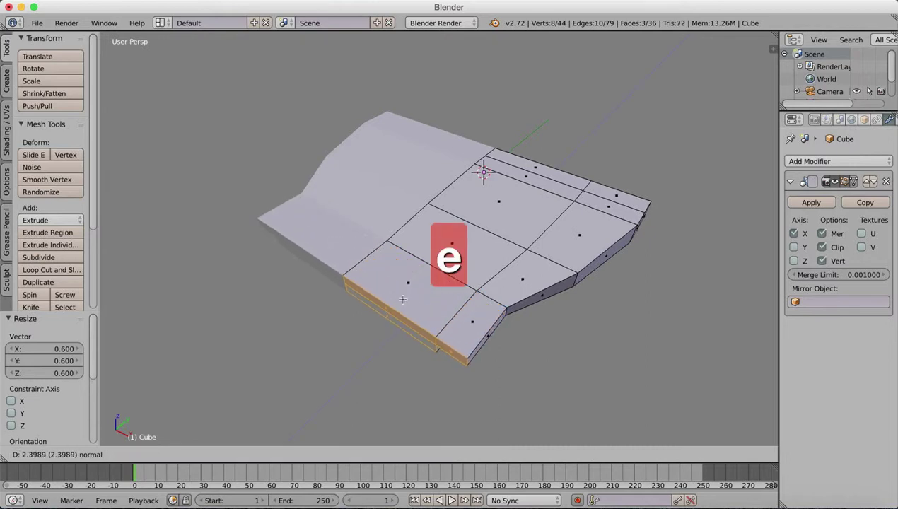
pyautogui.click(398, 302)
pyautogui.press('s')
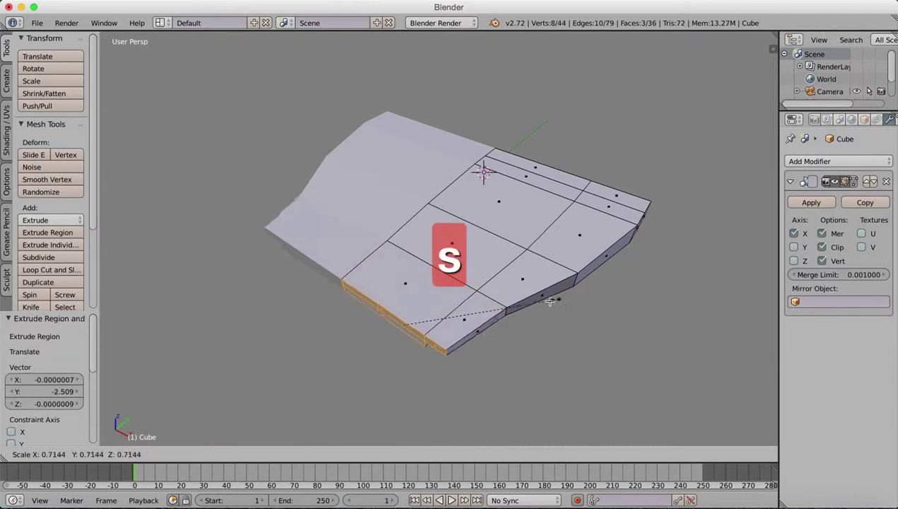
pyautogui.click(481, 311)
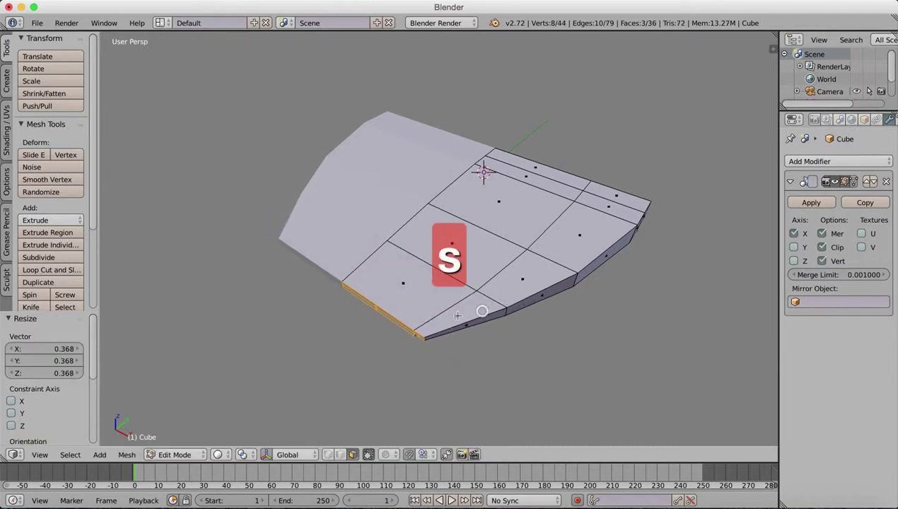
pyautogui.moveTo(481, 311)
pyautogui.mouseDown(button='middle')
pyautogui.moveTo(411, 261)
pyautogui.moveTo(471, 215)
pyautogui.moveTo(417, 277)
pyautogui.moveTo(435, 204)
pyautogui.moveTo(488, 245)
pyautogui.moveTo(396, 311)
pyautogui.moveTo(466, 291)
pyautogui.moveTo(479, 267)
pyautogui.moveTo(477, 289)
pyautogui.mouseUp(button='middle')
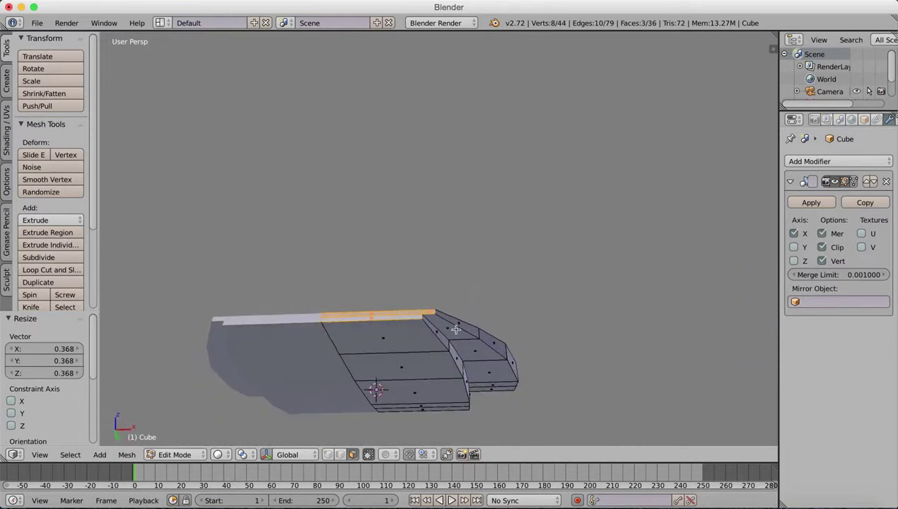
# - Select a lower side edge of the hull and slide it along X with the manipulator
pyautogui.click(341, 455)
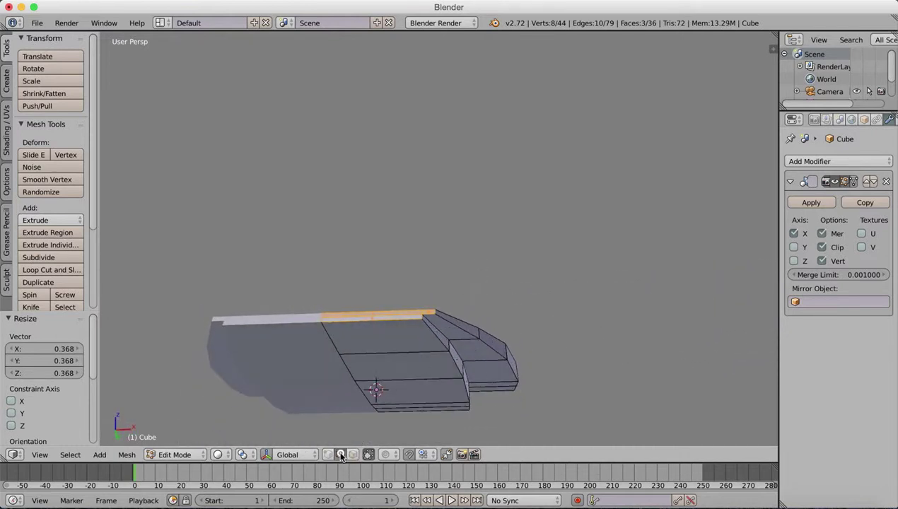
pyautogui.moveTo(435, 319); pyautogui.dragTo(443, 364, button='middle')
pyautogui.rightClick(423, 311)
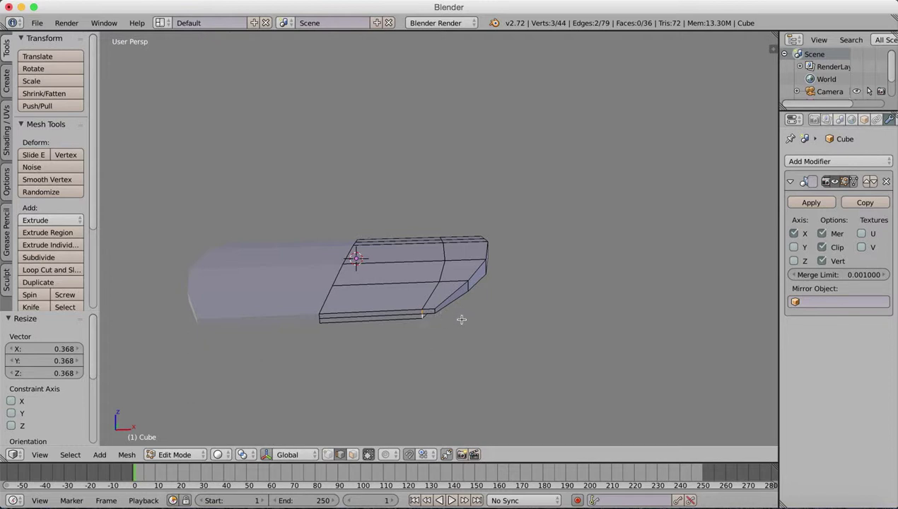
pyautogui.click(268, 455)
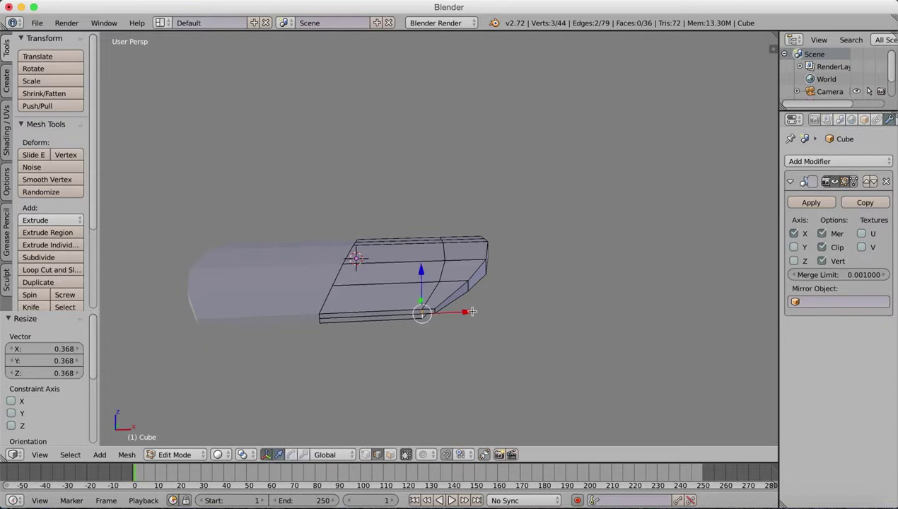
pyautogui.moveTo(464, 312); pyautogui.dragTo(424, 314)
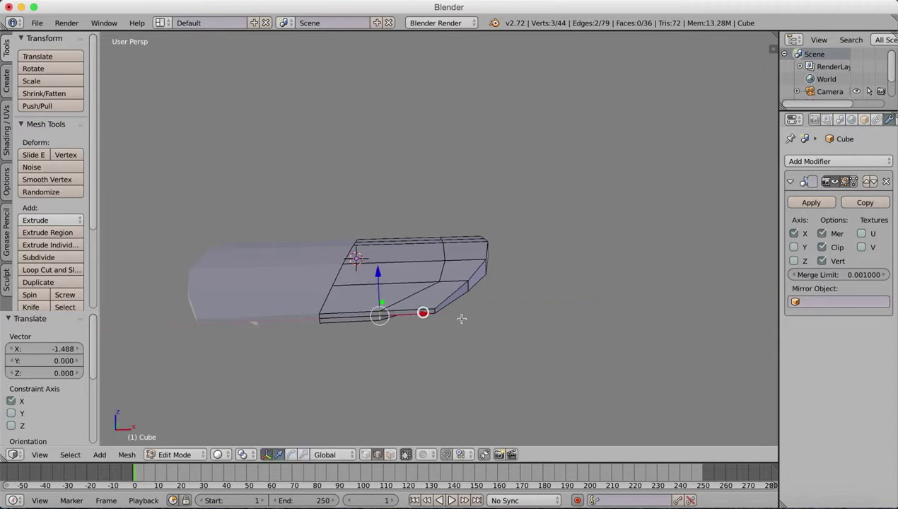
pyautogui.moveTo(467, 319); pyautogui.dragTo(471, 249, button='middle')
pyautogui.moveTo(427, 338); pyautogui.dragTo(506, 262, button='middle')
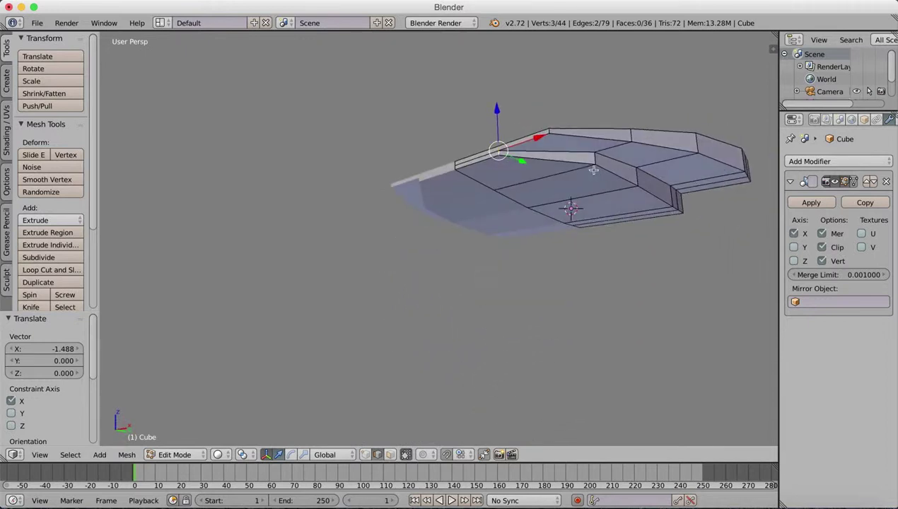
# - Fine-tune the edge's X position, settling at a -0.177 shift
pyautogui.moveTo(644, 146); pyautogui.dragTo(629, 149)
pyautogui.moveTo(684, 167); pyautogui.dragTo(689, 166)
pyautogui.moveTo(689, 166); pyautogui.dragTo(654, 163, button='middle')
pyautogui.moveTo(672, 175); pyautogui.dragTo(668, 177)
pyautogui.moveTo(555, 192); pyautogui.dragTo(626, 127, button='middle')
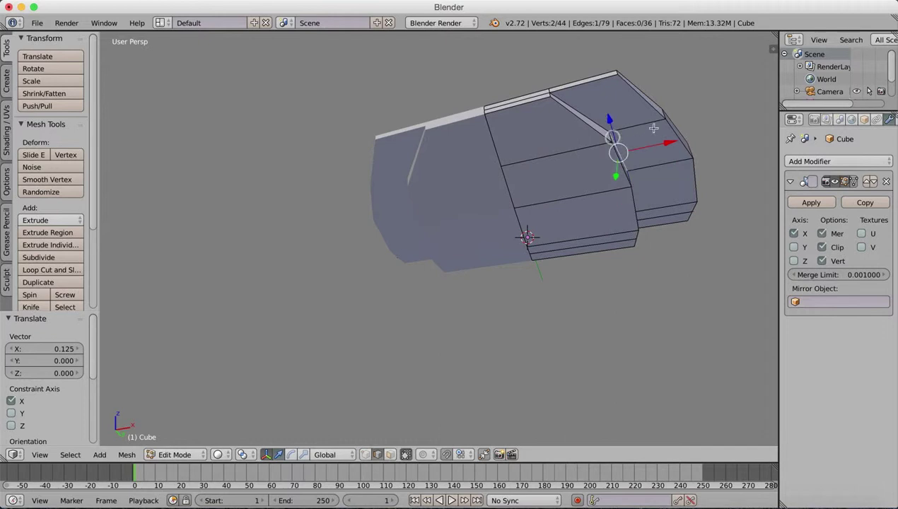
pyautogui.moveTo(609, 172); pyautogui.dragTo(617, 148, button='middle')
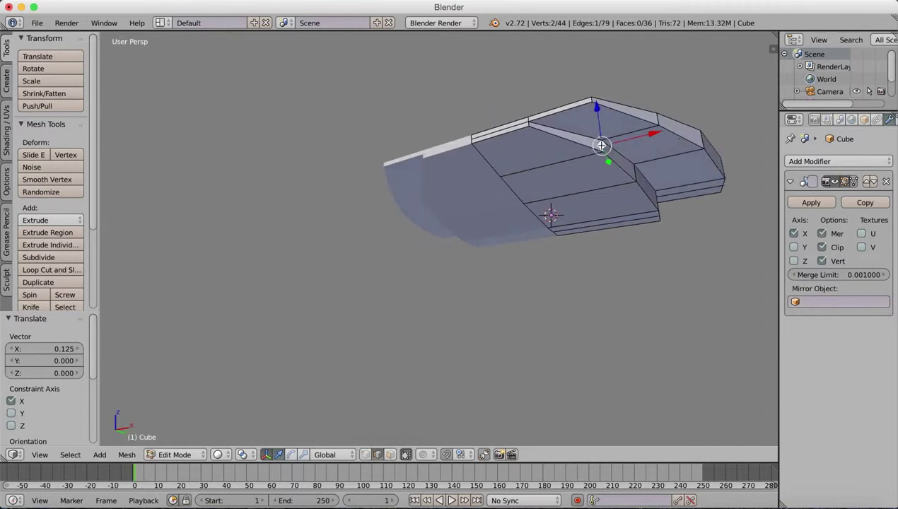
pyautogui.moveTo(656, 135); pyautogui.dragTo(646, 134)
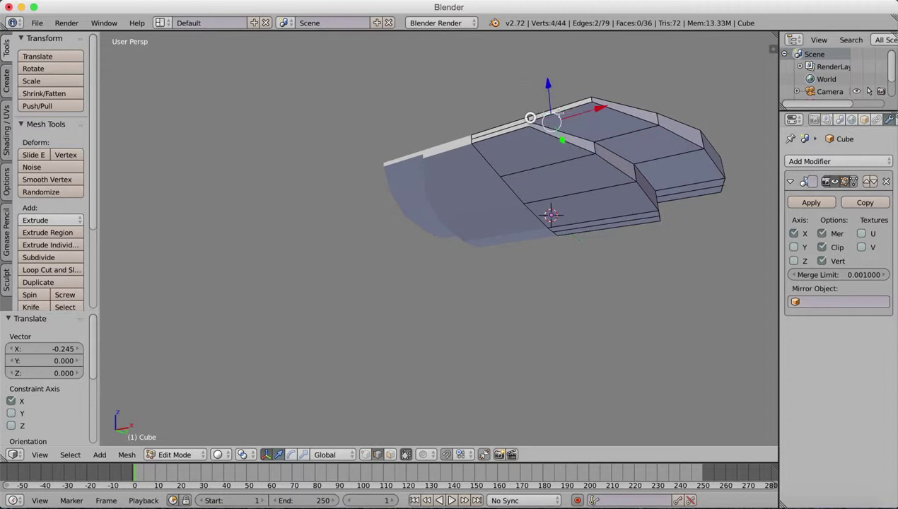
pyautogui.moveTo(560, 119); pyautogui.dragTo(537, 181, button='middle')
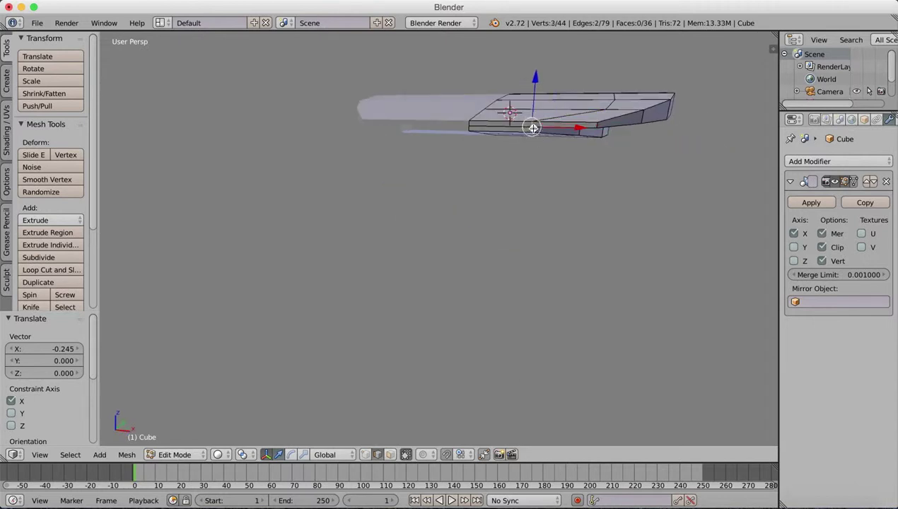
pyautogui.moveTo(577, 128); pyautogui.dragTo(572, 124)
pyautogui.moveTo(571, 124); pyautogui.dragTo(474, 211, button='middle')
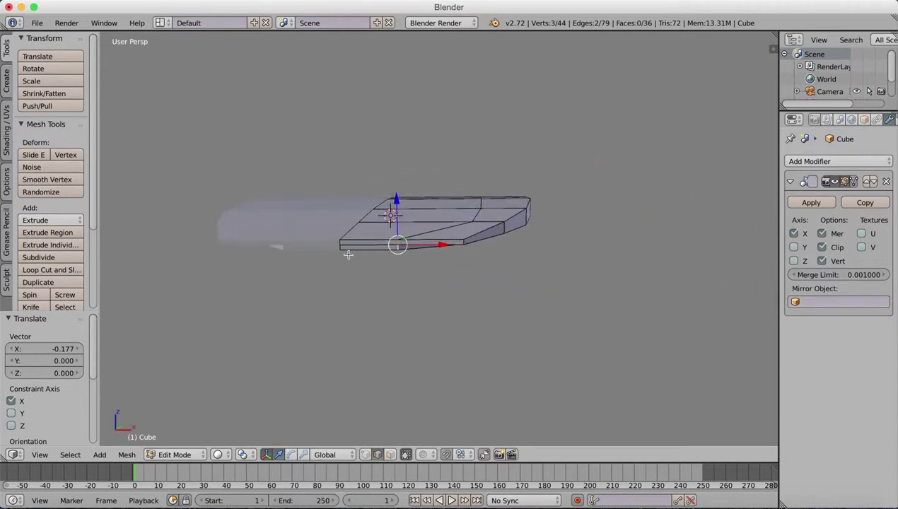
# - Lower the selected edge along Z, ending at Translate Z -0.123
pyautogui.moveTo(369, 210); pyautogui.dragTo(380, 241)
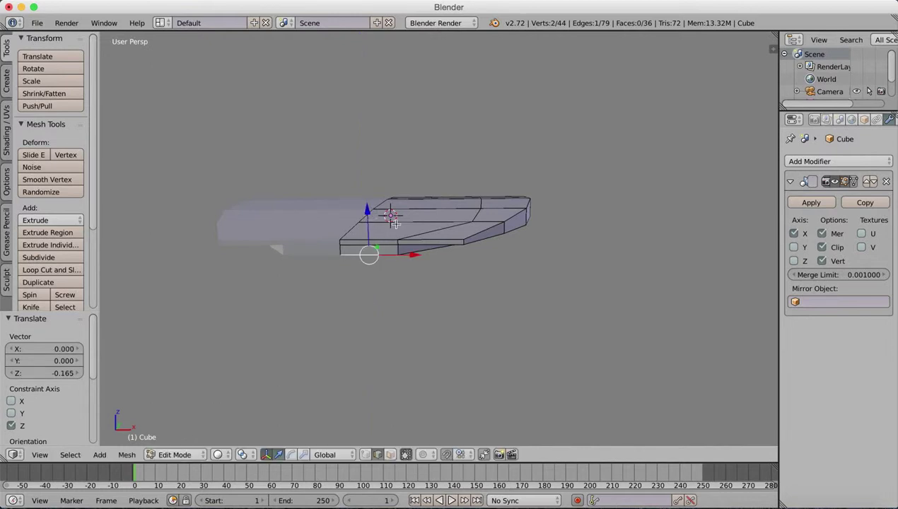
pyautogui.moveTo(394, 243); pyautogui.dragTo(447, 229, button='middle')
pyautogui.moveTo(448, 213); pyautogui.dragTo(451, 222)
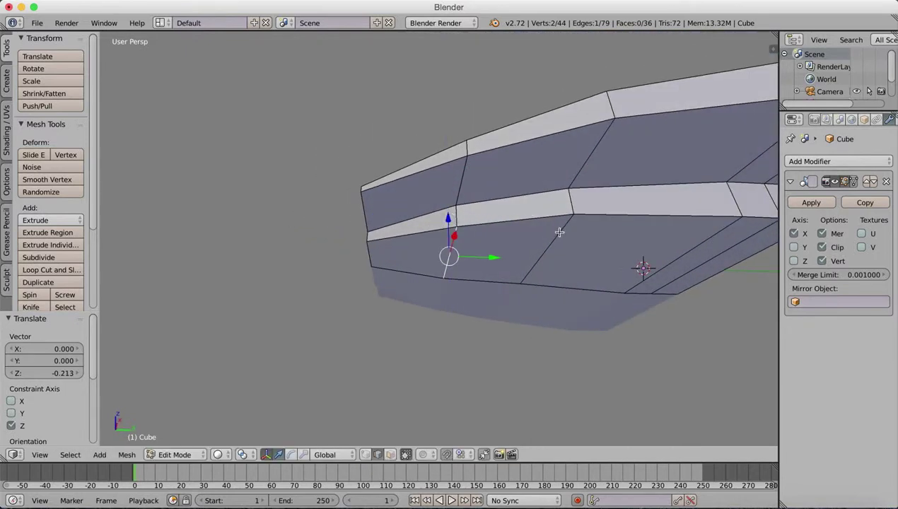
pyautogui.moveTo(545, 214); pyautogui.dragTo(516, 230)
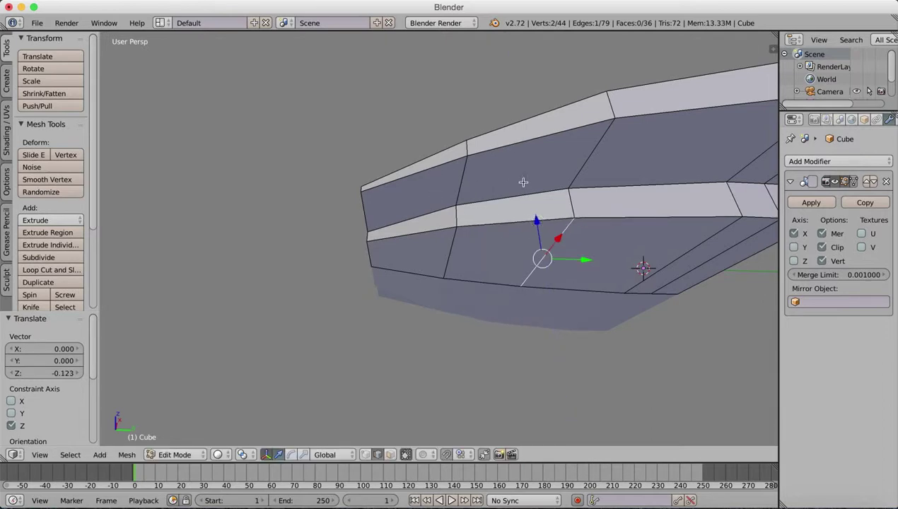
pyautogui.moveTo(524, 183); pyautogui.dragTo(484, 214, button='middle')
# - Select the hull's side faces, extrude them outward and scale to 0.829
pyautogui.click(427, 369)
pyautogui.click(511, 257)
pyautogui.click(512, 290)
pyautogui.keyDown('shift'); pyautogui.click(465, 317); pyautogui.keyUp('shift')
pyautogui.keyDown('shift'); pyautogui.click(510, 253); pyautogui.keyUp('shift')
pyautogui.moveTo(509, 253)
pyautogui.mouseDown(button='middle')
pyautogui.moveTo(420, 289)
pyautogui.moveTo(430, 294)
pyautogui.moveTo(487, 230)
pyautogui.moveTo(495, 255)
pyautogui.mouseUp(button='middle')
pyautogui.scroll(-5, 474, 274)
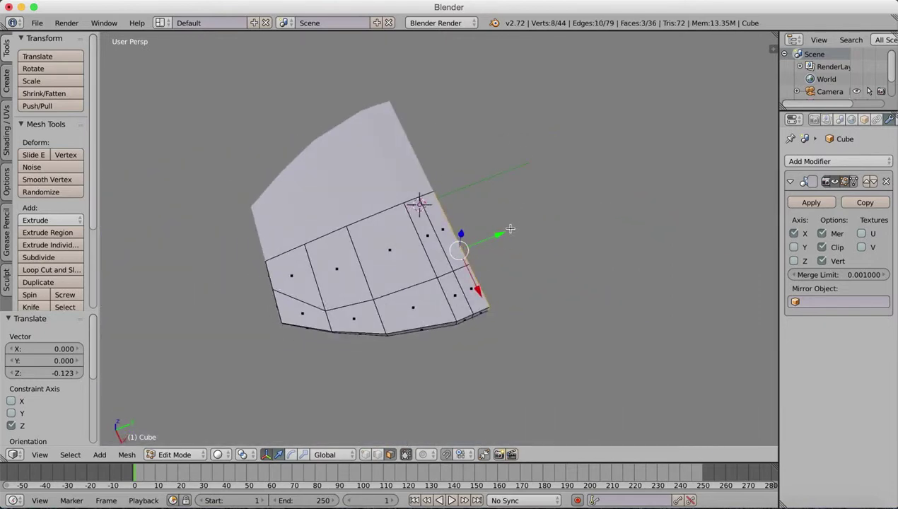
pyautogui.press('e')
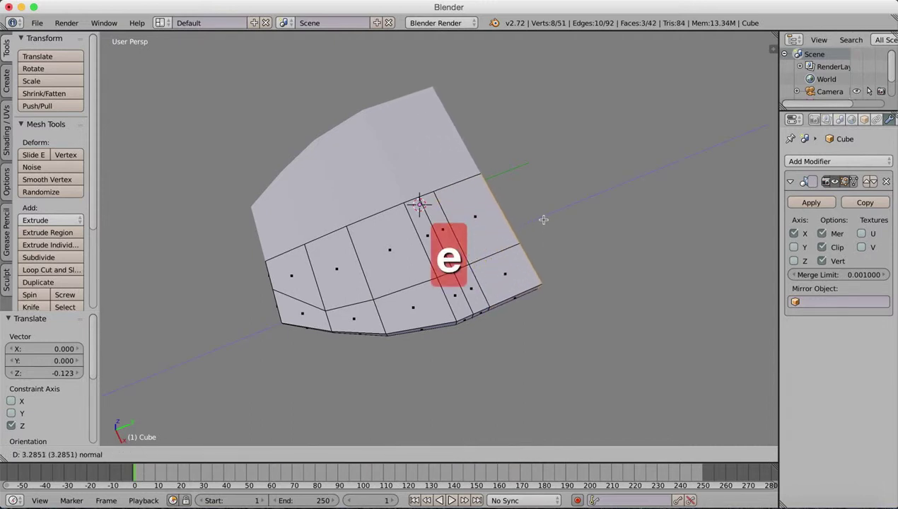
pyautogui.click(563, 212)
pyautogui.press('s')
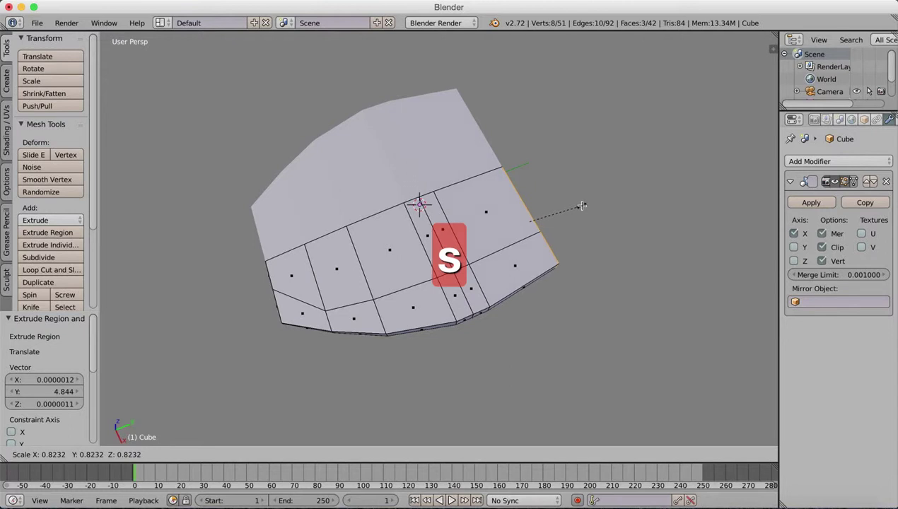
pyautogui.click(581, 205)
# - Extrude the wing a further 5.697 along Y and scale its tip to 0.681
pyautogui.press('e')
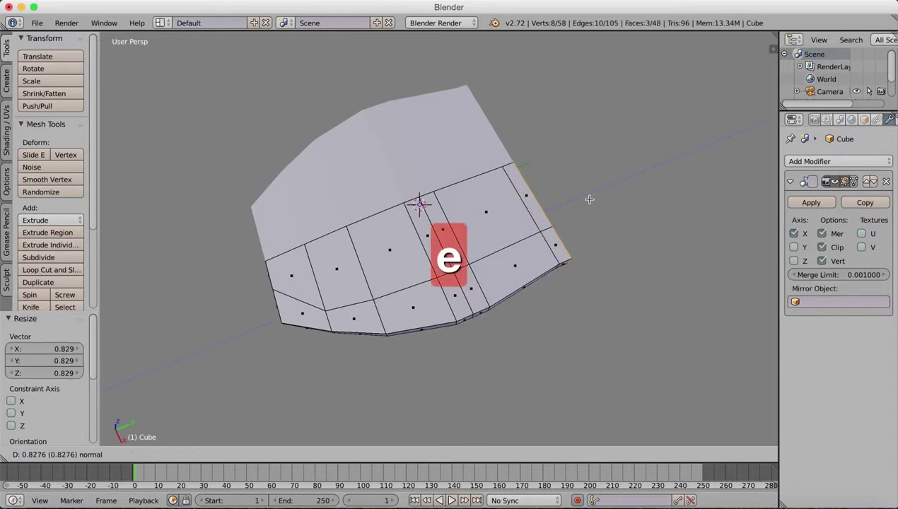
pyautogui.click(652, 165)
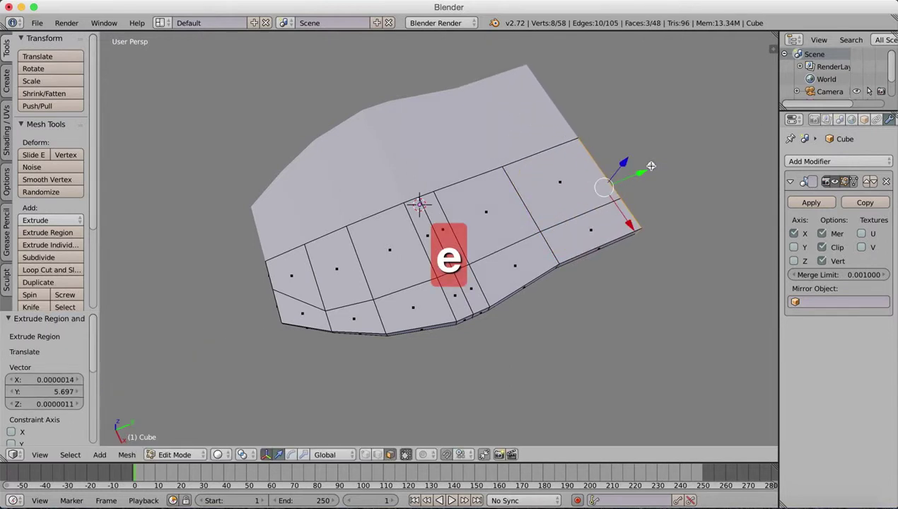
pyautogui.press('s')
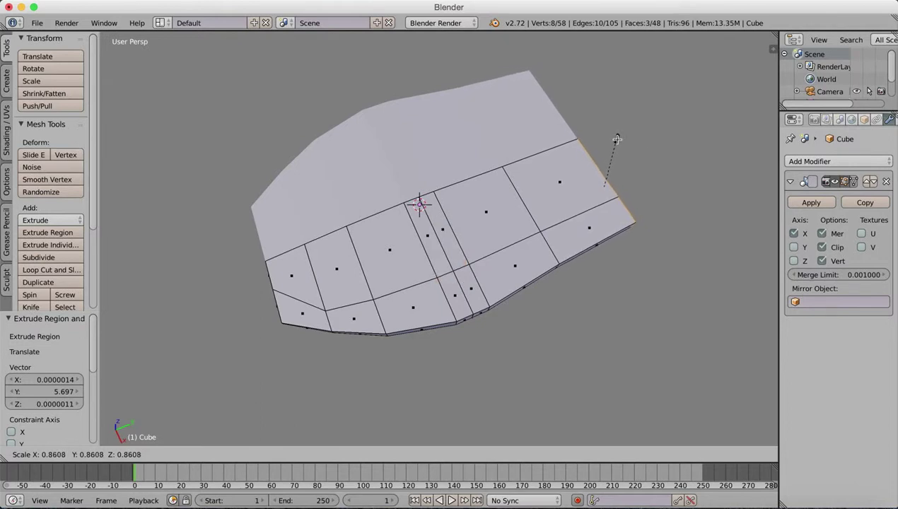
pyautogui.click(613, 159)
pyautogui.moveTo(612, 159); pyautogui.dragTo(433, 181, button='middle')
pyautogui.scroll(3, 486, 196)
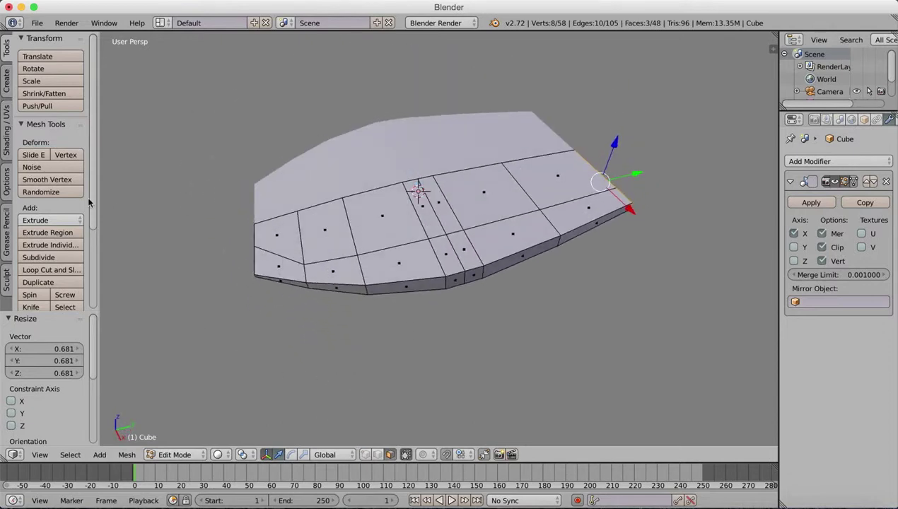
# - Add a loop cut across the wing
pyautogui.click(48, 268)
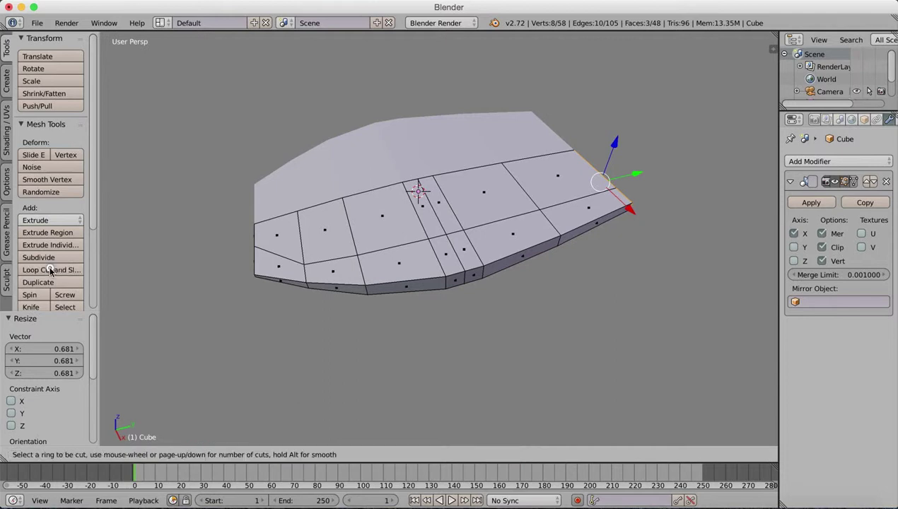
pyautogui.click(568, 203)
pyautogui.click(557, 205)
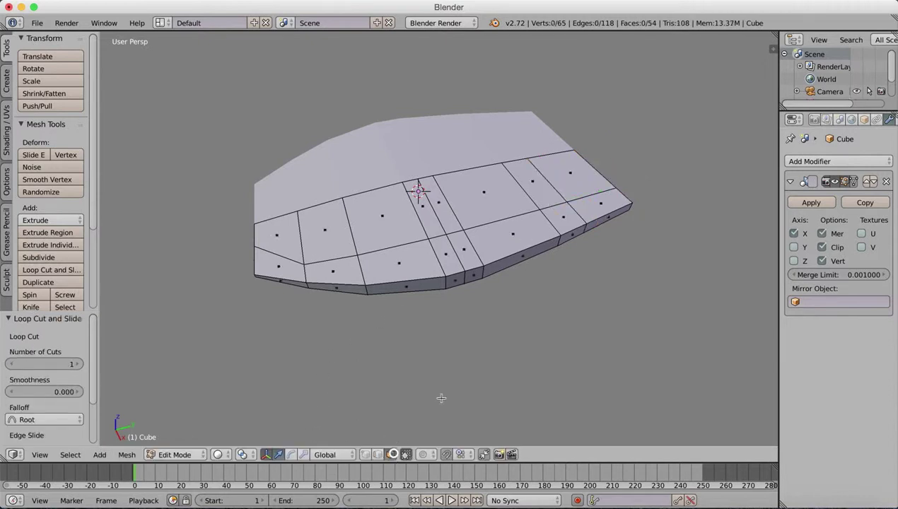
pyautogui.moveTo(477, 244); pyautogui.dragTo(579, 235, button='middle')
# - Pull the wing tip edge out along X, adjust its height and sweep it back along Y
pyautogui.moveTo(649, 241); pyautogui.dragTo(697, 275)
pyautogui.moveTo(698, 274); pyautogui.dragTo(560, 204, button='middle')
pyautogui.moveTo(712, 254); pyautogui.dragTo(739, 255)
pyautogui.moveTo(697, 208); pyautogui.dragTo(705, 197)
pyautogui.moveTo(661, 214); pyautogui.dragTo(536, 212, button='middle')
pyautogui.moveTo(704, 197); pyautogui.dragTo(756, 241)
pyautogui.moveTo(480, 214); pyautogui.dragTo(511, 206, button='middle')
# - Extrude three top faces upward about 1.059 into a raised centre ridge
pyautogui.rightClick(517, 198)
pyautogui.keyDown('shift'); pyautogui.rightClick(541, 195); pyautogui.keyUp('shift')
pyautogui.keyDown('shift'); pyautogui.rightClick(574, 180); pyautogui.keyUp('shift')
pyautogui.press('e')
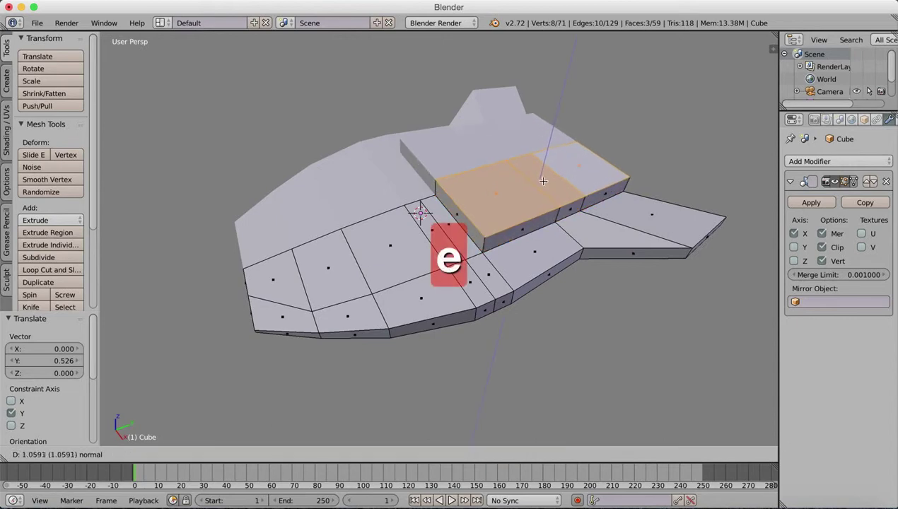
pyautogui.click(617, 198)
pyautogui.moveTo(617, 198); pyautogui.dragTo(600, 157, button='middle')
# - Lengthen the hull's rear end face and shift its tip edge outward and down 0.234 along Z
pyautogui.rightClick(561, 199)
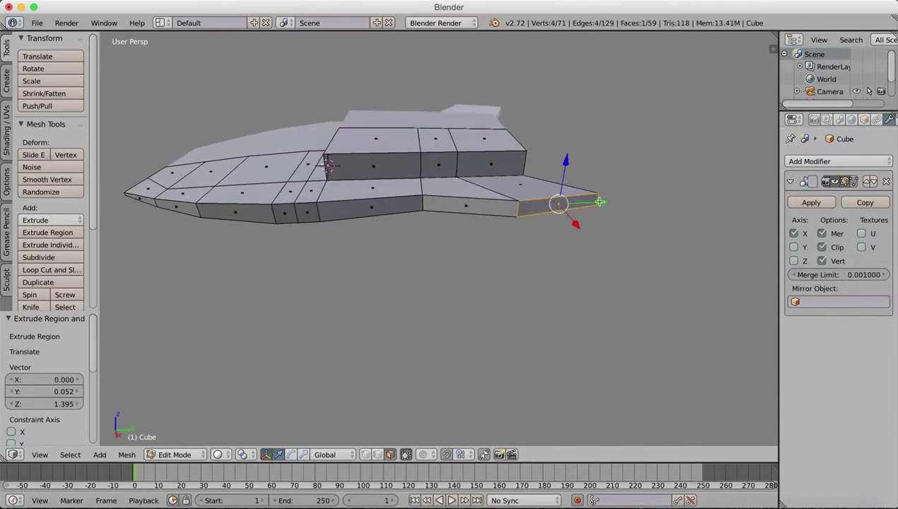
pyautogui.moveTo(599, 201); pyautogui.dragTo(607, 181)
pyautogui.scroll(5, 512, 238)
pyautogui.moveTo(551, 250); pyautogui.dragTo(520, 263, button='middle')
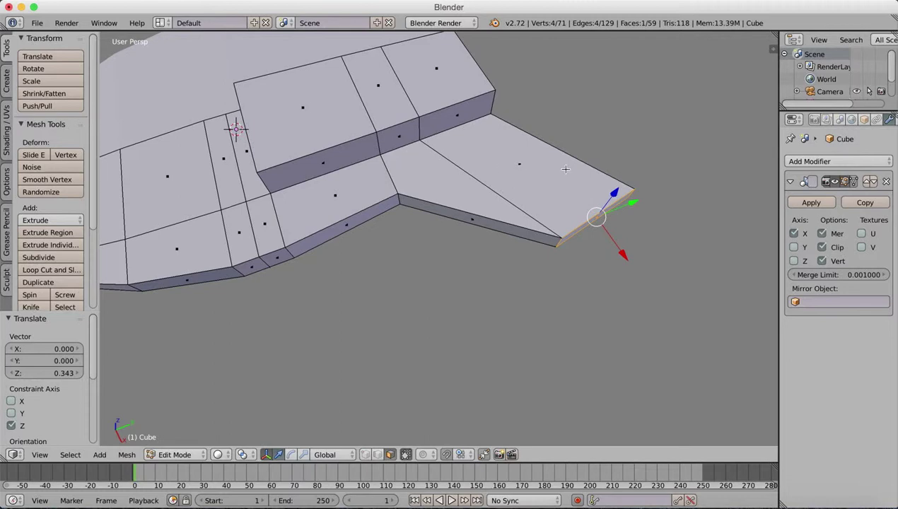
pyautogui.press('g')
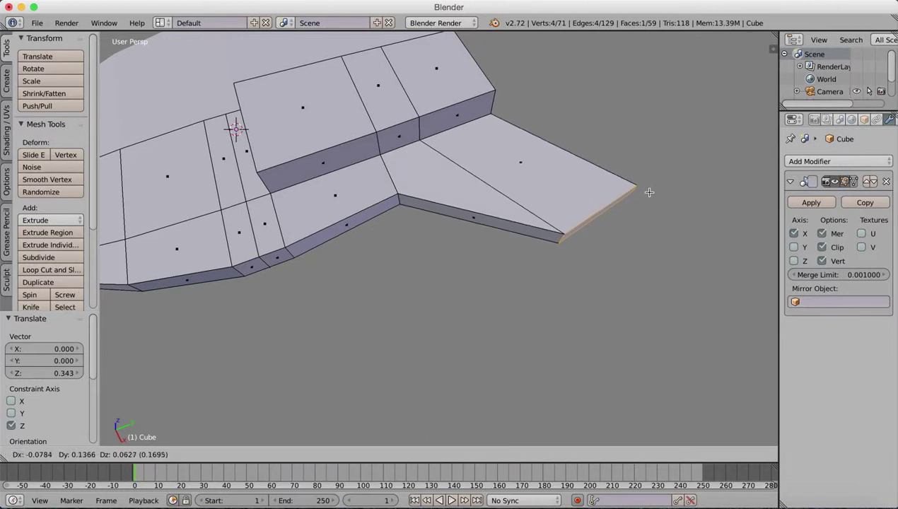
pyautogui.click(646, 181)
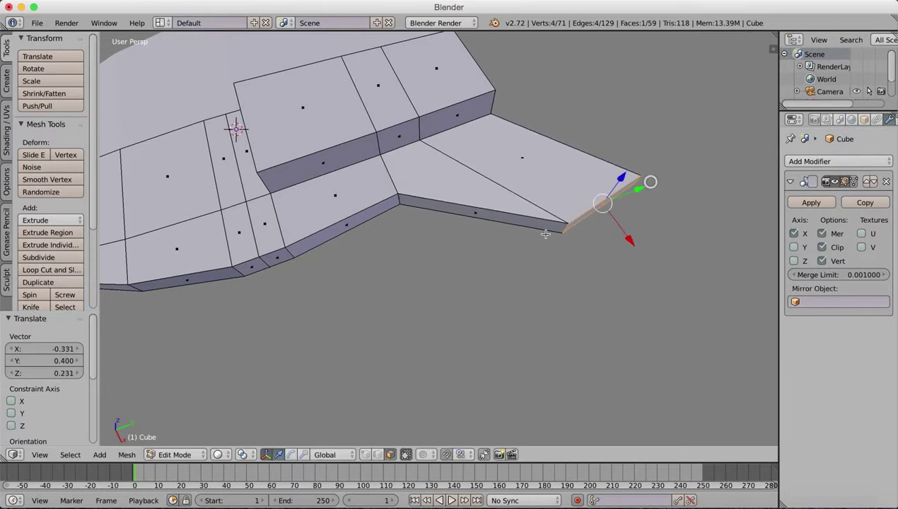
pyautogui.moveTo(646, 181); pyautogui.dragTo(629, 143, button='middle')
# - Lower the rear extension's tip edge straight down along Z
pyautogui.press('g')
pyautogui.press('z')
pyautogui.click(531, 206)
pyautogui.moveTo(531, 207); pyautogui.dragTo(456, 282, button='middle')
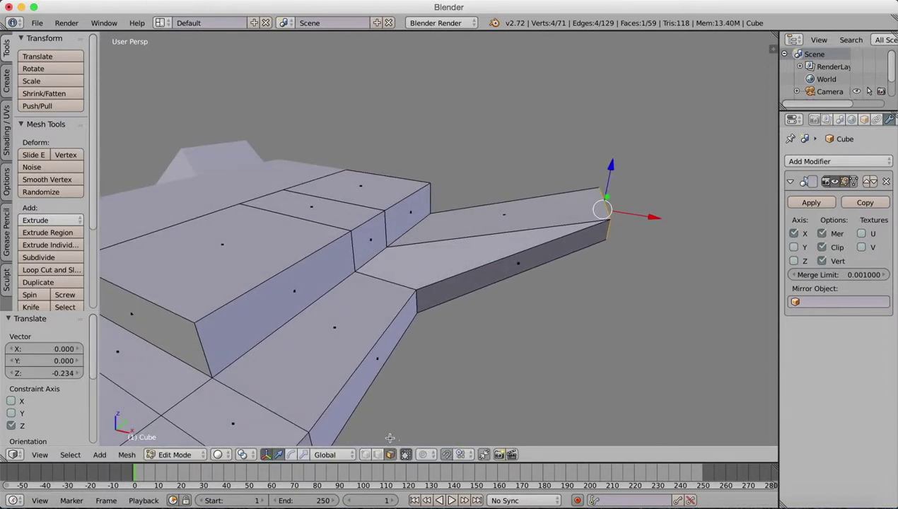
# - Adjust the heights of the rear extension's diagonal edges so they slope toward the tip
pyautogui.rightClick(454, 236)
pyautogui.moveTo(496, 193); pyautogui.dragTo(505, 191)
pyautogui.moveTo(505, 191); pyautogui.dragTo(346, 261, button='middle')
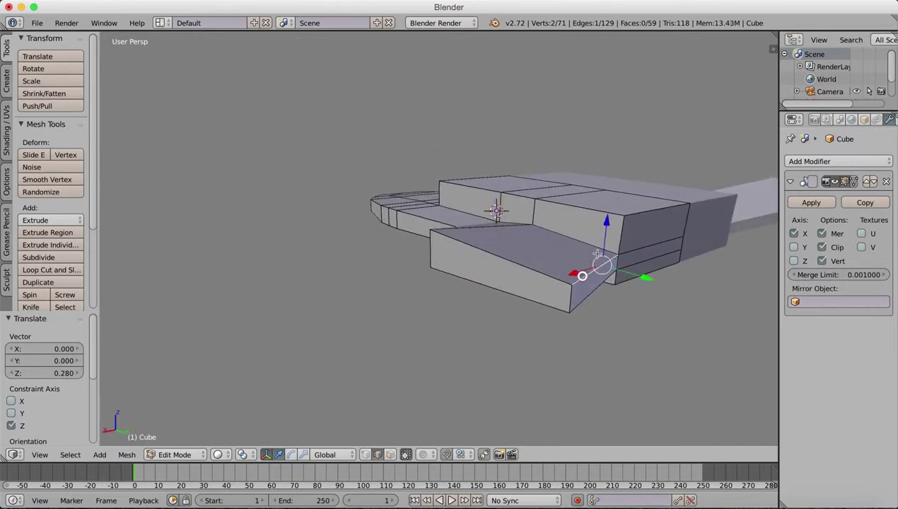
pyautogui.moveTo(607, 226); pyautogui.dragTo(608, 235)
pyautogui.moveTo(414, 247); pyautogui.dragTo(457, 243, button='middle')
pyautogui.scroll(2, 459, 242)
pyautogui.rightClick(478, 300)
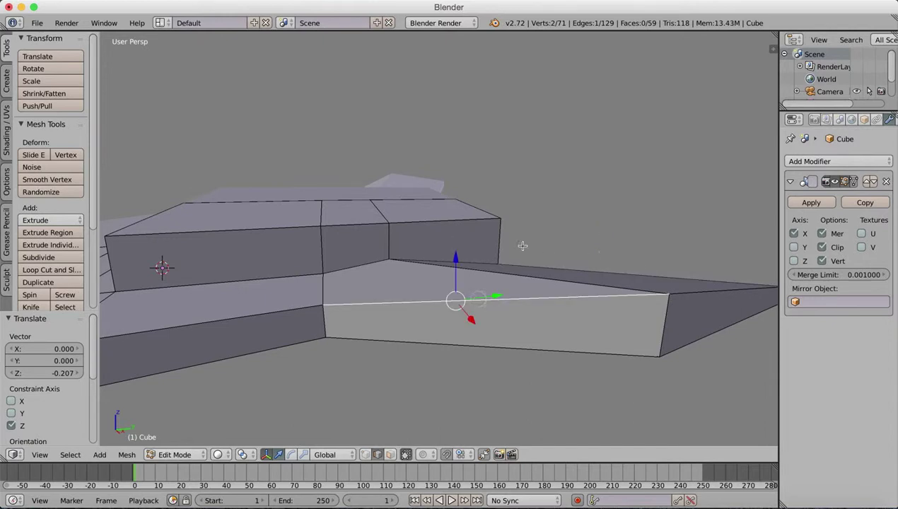
pyautogui.moveTo(453, 259); pyautogui.dragTo(455, 282)
pyautogui.moveTo(454, 282); pyautogui.dragTo(490, 188, button='middle')
pyautogui.scroll(5, 421, 256)
# - In vertex select mode, lower the extension's corner vertices to form a pointed tail spike
pyautogui.click(367, 453)
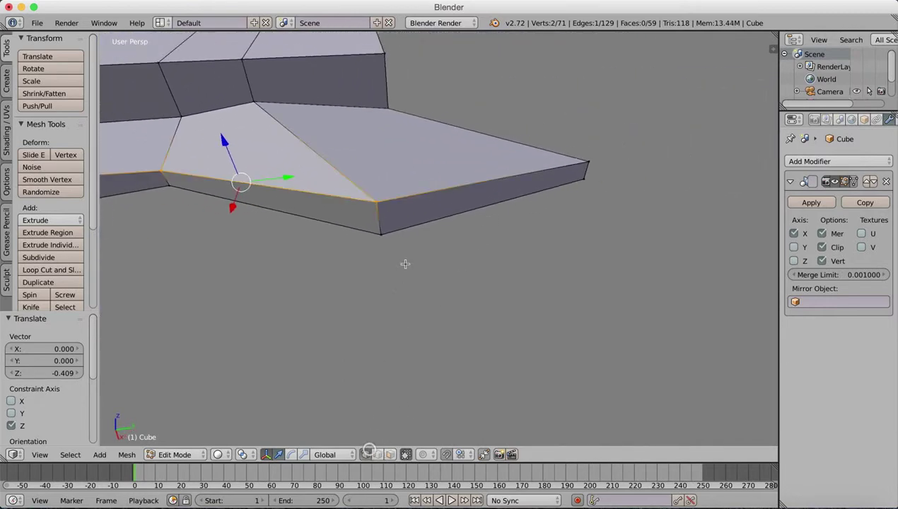
pyautogui.rightClick(379, 206)
pyautogui.moveTo(373, 165); pyautogui.dragTo(379, 195)
pyautogui.rightClick(599, 158)
pyautogui.moveTo(602, 122); pyautogui.dragTo(600, 137)
pyautogui.scroll(3, 457, 197)
pyautogui.scroll(-5, 498, 249)
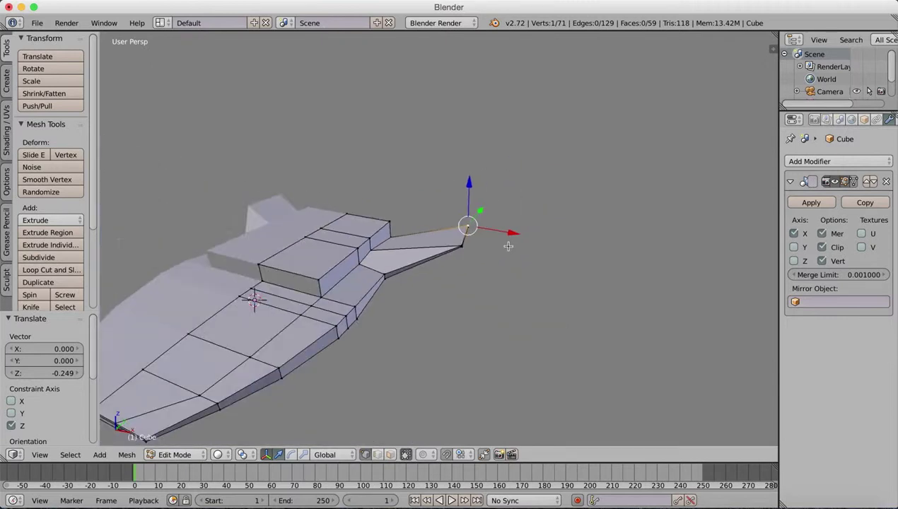
pyautogui.moveTo(498, 250); pyautogui.dragTo(378, 320, button='middle')
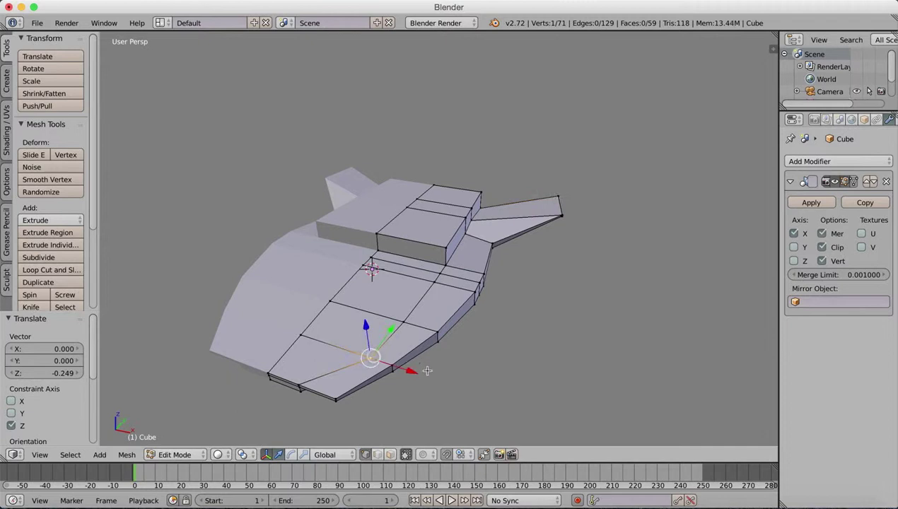
# - Pull the nose vertex in along X
pyautogui.moveTo(412, 369); pyautogui.dragTo(407, 363)
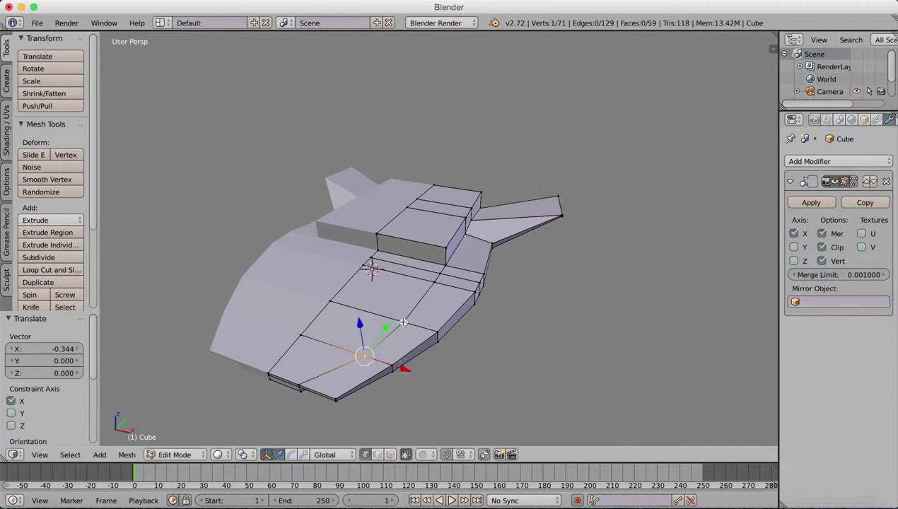
pyautogui.moveTo(443, 335); pyautogui.dragTo(403, 367)
pyautogui.moveTo(487, 274); pyautogui.dragTo(441, 242, button='middle')
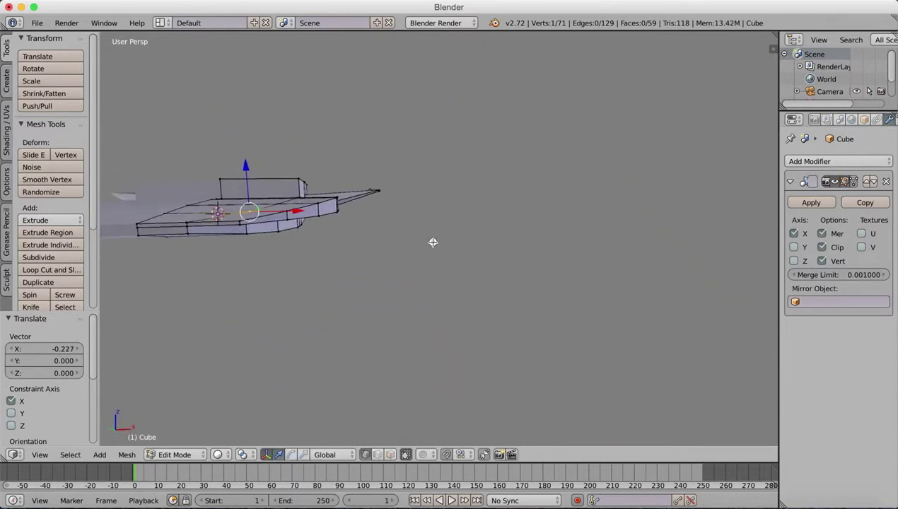
pyautogui.moveTo(433, 242); pyautogui.dragTo(470, 229, button='middle')
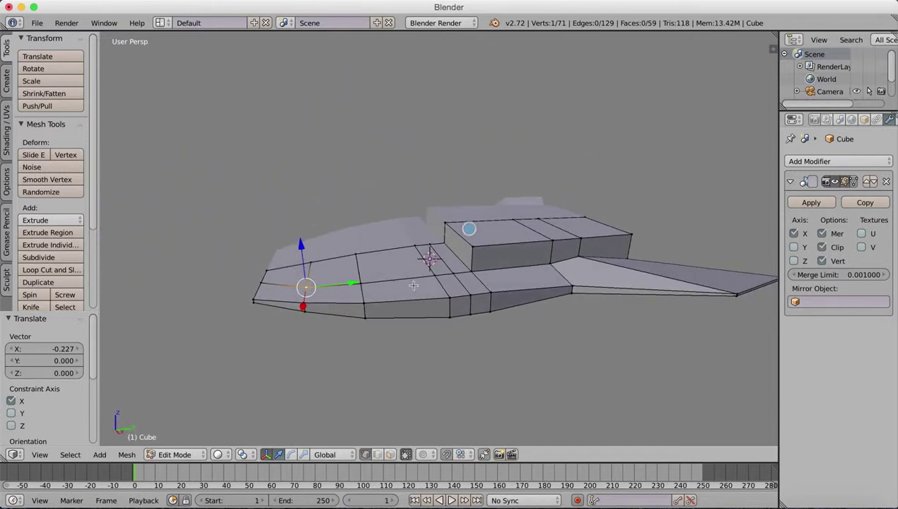
# - Select an edge on the hull front and undo two stray edits
pyautogui.press('a')
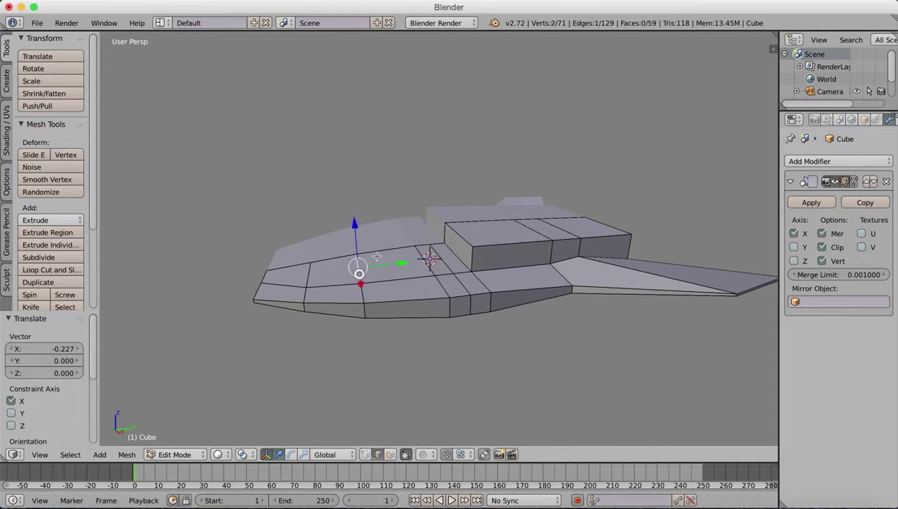
pyautogui.moveTo(355, 232); pyautogui.dragTo(303, 231)
pyautogui.rightClick(307, 276)
pyautogui.moveTo(302, 231); pyautogui.dragTo(405, 271, button='middle')
pyautogui.press('super+z')
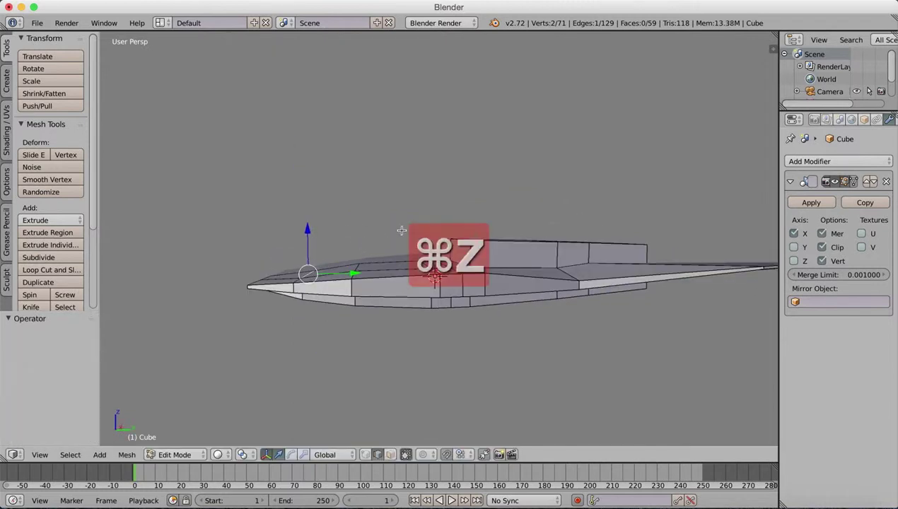
pyautogui.press('super+z')
pyautogui.moveTo(369, 268); pyautogui.dragTo(373, 281, button='middle')
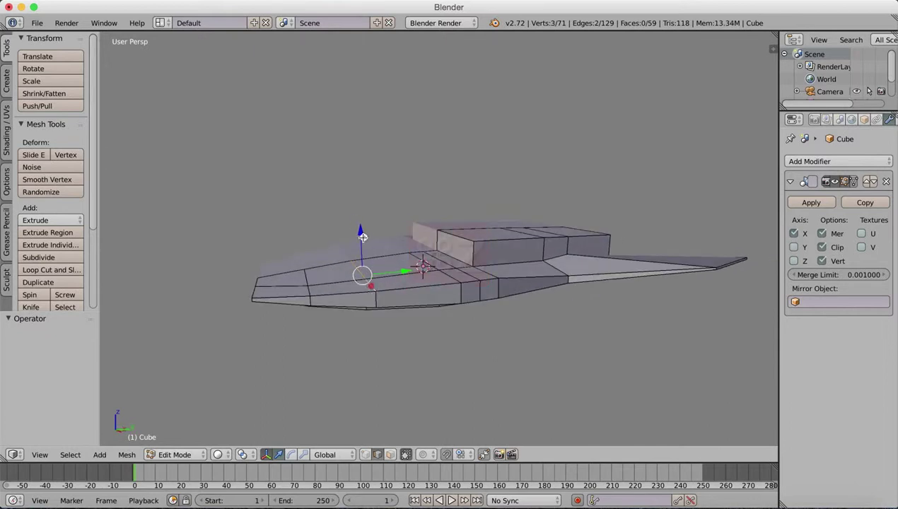
# - Raise the selected upper nose vertices 0.234 along Z
pyautogui.moveTo(361, 230); pyautogui.dragTo(361, 232)
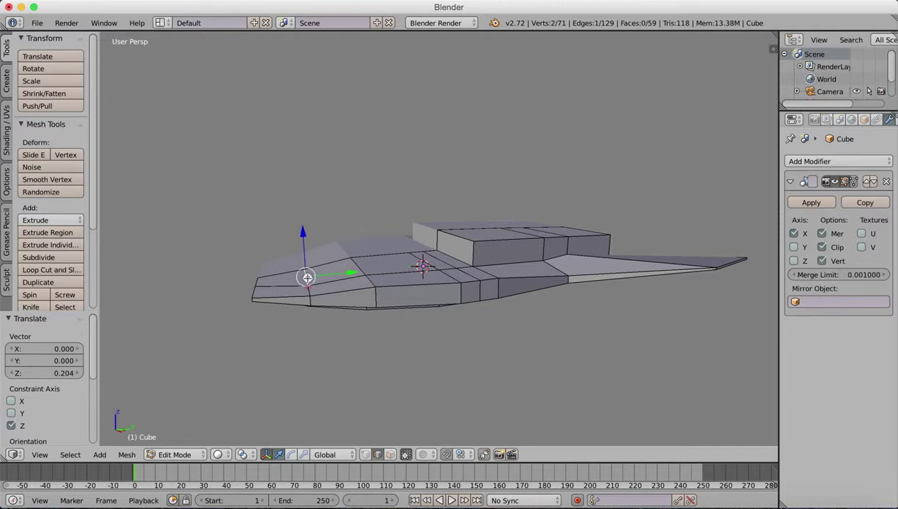
pyautogui.keyDown('shift'); pyautogui.moveTo(309, 286); pyautogui.dragTo(311, 291); pyautogui.keyUp('shift')
pyautogui.moveTo(312, 291); pyautogui.dragTo(348, 297, button='middle')
pyautogui.keyDown('shift'); pyautogui.rightClick(346, 300); pyautogui.keyUp('shift')
pyautogui.moveTo(381, 259); pyautogui.dragTo(324, 244, button='middle')
pyautogui.moveTo(323, 243); pyautogui.dragTo(321, 243)
pyautogui.moveTo(336, 242); pyautogui.dragTo(386, 245, button='middle')
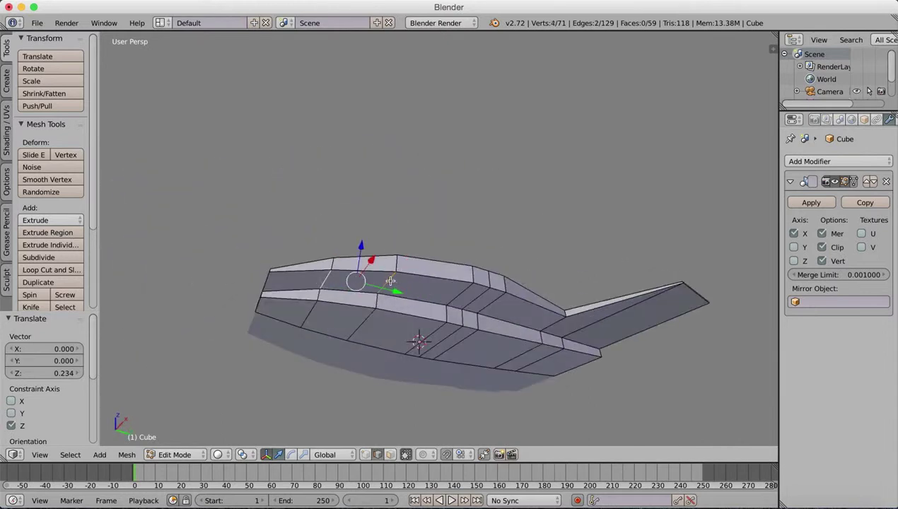
# - Select a vertex pair on the nose and lower it along Z in several moves
pyautogui.rightClick(391, 281)
pyautogui.moveTo(391, 281); pyautogui.dragTo(400, 267, button='middle')
pyautogui.moveTo(386, 243); pyautogui.dragTo(365, 251)
pyautogui.moveTo(364, 252); pyautogui.dragTo(340, 282, button='middle')
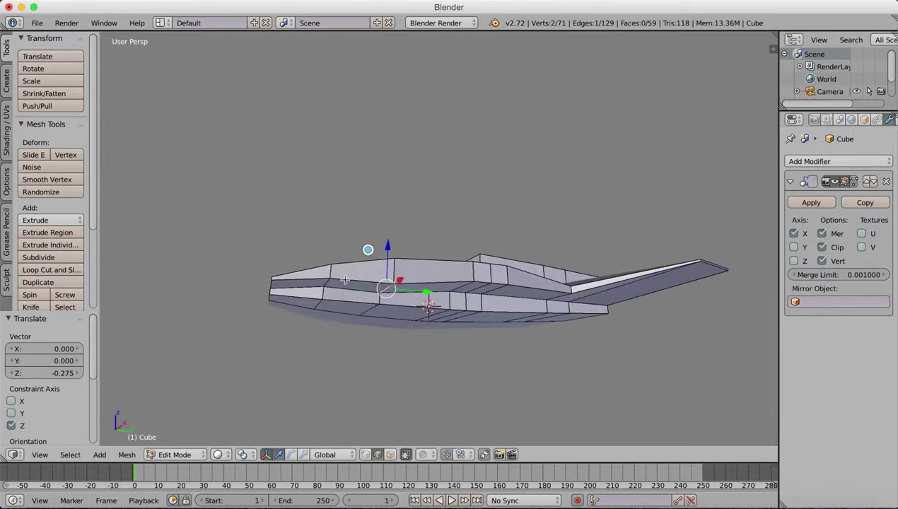
pyautogui.moveTo(329, 245); pyautogui.dragTo(330, 252)
pyautogui.moveTo(330, 253); pyautogui.dragTo(361, 233, button='middle')
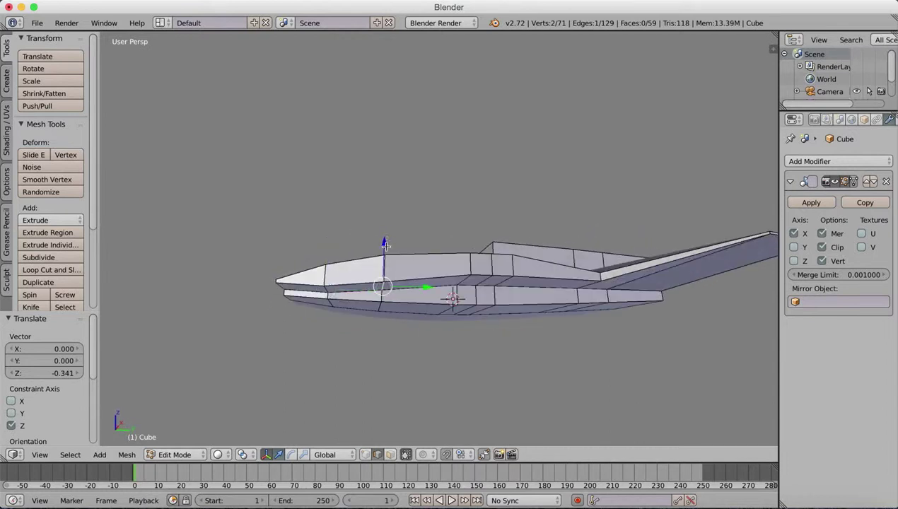
pyautogui.moveTo(385, 247); pyautogui.dragTo(384, 252)
pyautogui.moveTo(334, 271); pyautogui.dragTo(336, 276, button='middle')
pyautogui.moveTo(344, 230); pyautogui.dragTo(330, 240, button='middle')
pyautogui.moveTo(330, 241); pyautogui.dragTo(330, 239)
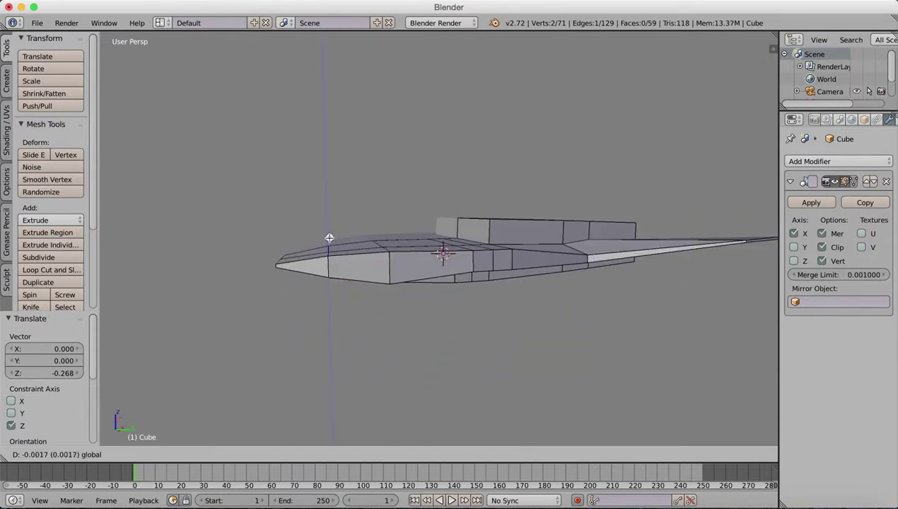
pyautogui.click(332, 243)
pyautogui.moveTo(332, 243); pyautogui.dragTo(386, 219, button='middle')
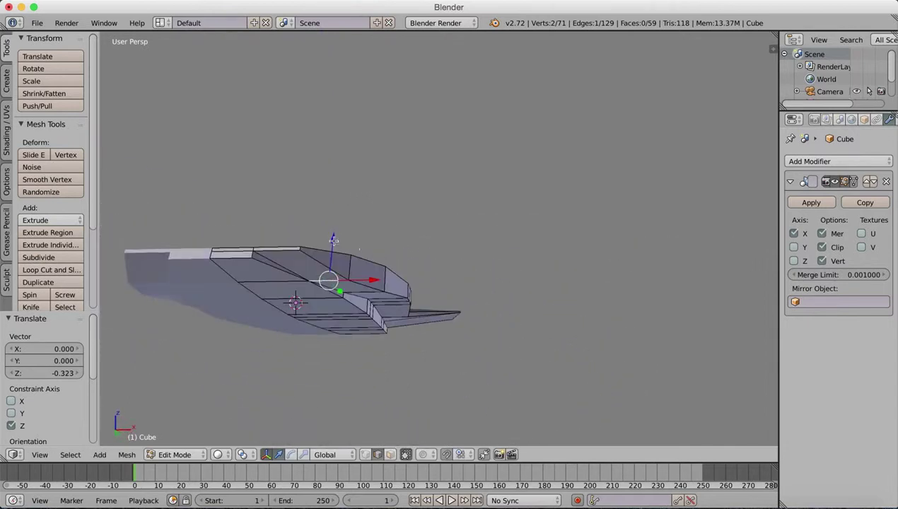
# - Lower the nose and its underside further, to -0.553 along Z
pyautogui.moveTo(334, 240)
pyautogui.mouseDown()
pyautogui.moveTo(333, 249)
pyautogui.moveTo(335, 236)
pyautogui.mouseUp()
pyautogui.moveTo(335, 235); pyautogui.dragTo(396, 278, button='middle')
pyautogui.scroll(3, 374, 226)
pyautogui.moveTo(374, 226); pyautogui.dragTo(426, 232, button='middle')
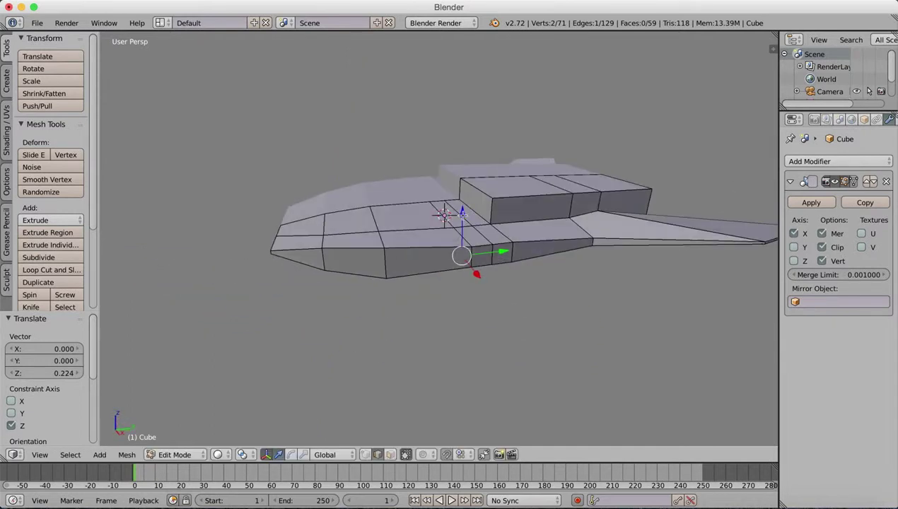
pyautogui.moveTo(461, 212); pyautogui.dragTo(463, 224)
pyautogui.moveTo(463, 224); pyautogui.dragTo(493, 249, button='middle')
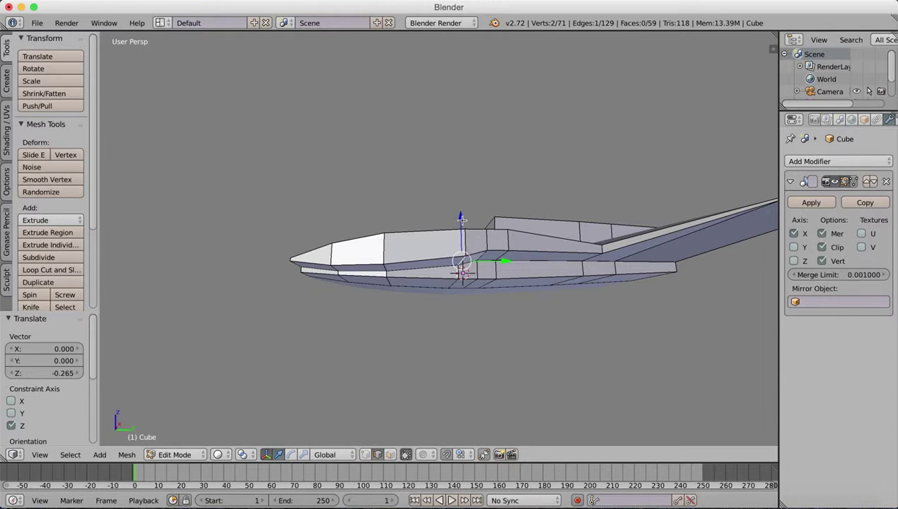
pyautogui.moveTo(462, 218); pyautogui.dragTo(464, 233)
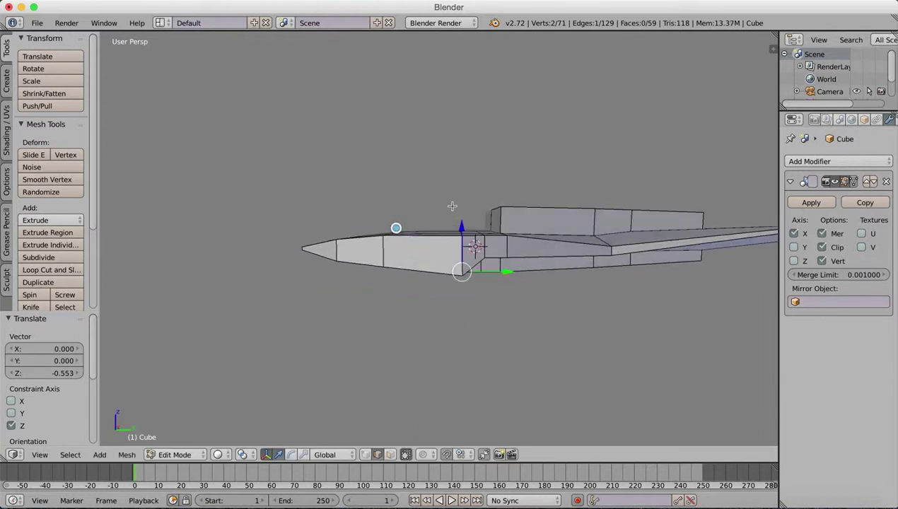
pyautogui.moveTo(463, 198)
pyautogui.mouseDown(button='middle')
pyautogui.moveTo(433, 183)
pyautogui.moveTo(446, 156)
pyautogui.moveTo(421, 116)
pyautogui.moveTo(406, 197)
pyautogui.moveTo(360, 177)
pyautogui.moveTo(341, 184)
pyautogui.moveTo(345, 166)
pyautogui.moveTo(389, 158)
pyautogui.moveTo(313, 193)
pyautogui.moveTo(325, 233)
pyautogui.moveTo(297, 212)
pyautogui.moveTo(261, 221)
pyautogui.moveTo(399, 214)
pyautogui.moveTo(461, 240)
pyautogui.moveTo(365, 244)
pyautogui.moveTo(465, 239)
pyautogui.mouseUp(button='middle')
pyautogui.scroll(-5, 463, 247)
pyautogui.scroll(2, 465, 238)
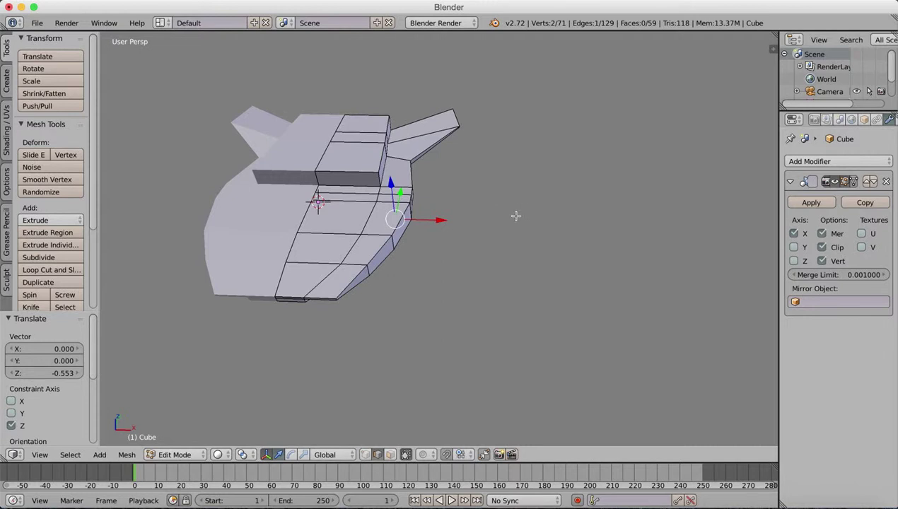
pyautogui.moveTo(507, 218); pyautogui.dragTo(466, 189, button='middle')
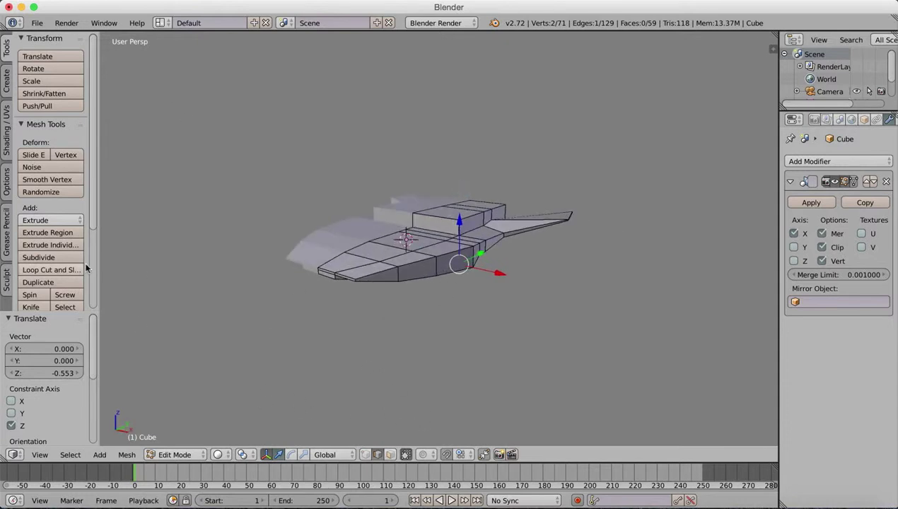
# - Add a new edge loop along the hull
pyautogui.click(64, 269)
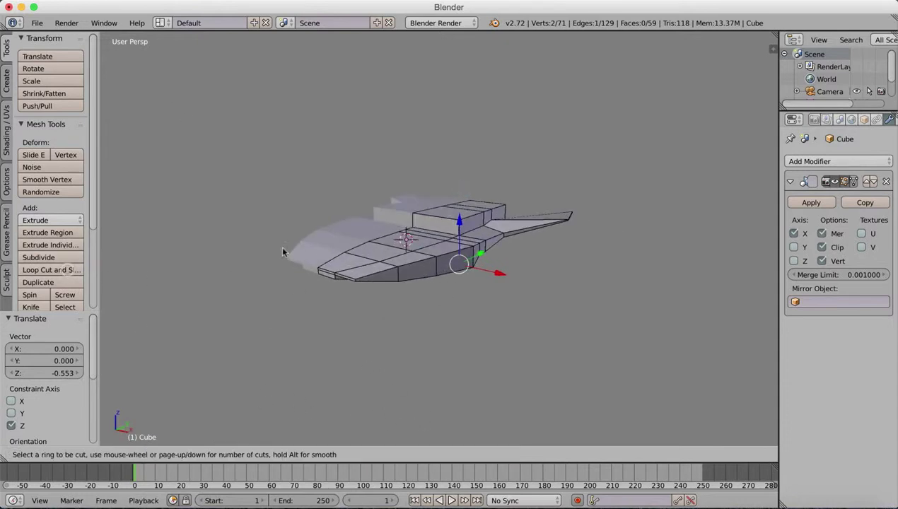
pyautogui.click(439, 268)
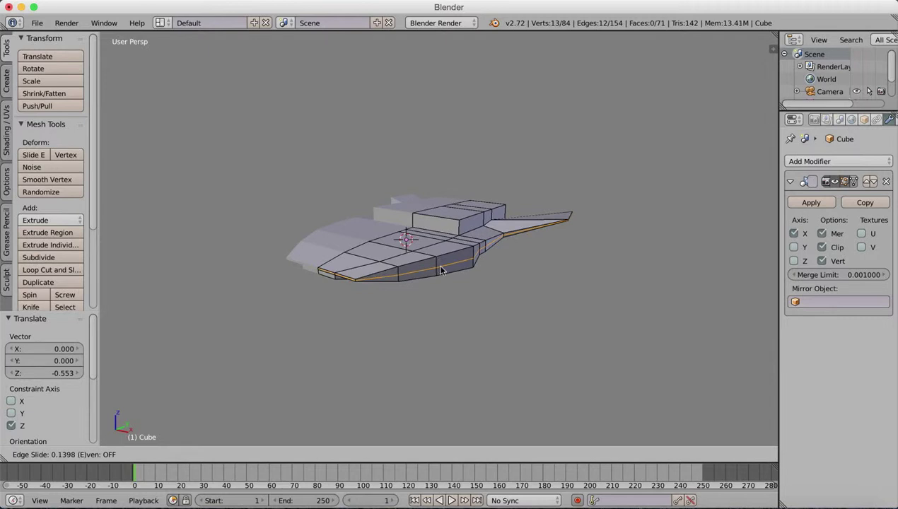
pyautogui.click(440, 269)
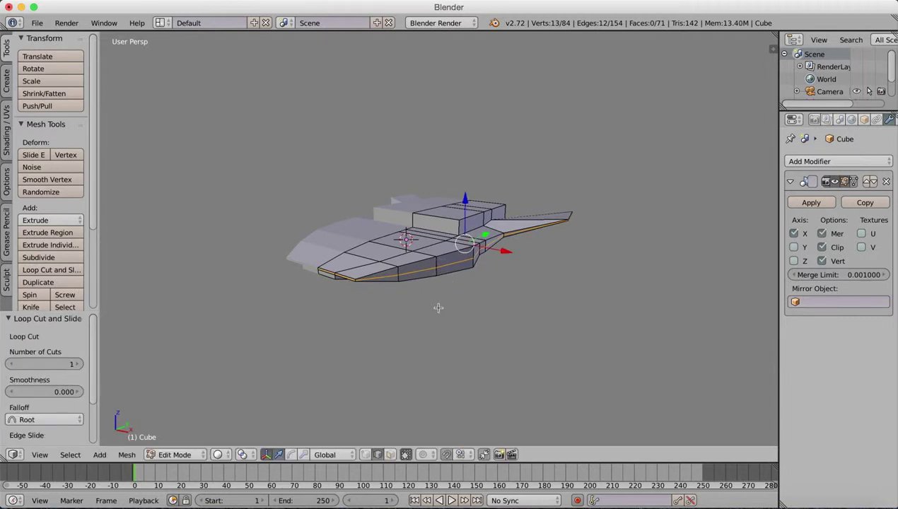
# - Push two front side edges outward 0.848 along X
pyautogui.rightClick(420, 270)
pyautogui.keyDown('shift'); pyautogui.rightClick(430, 276); pyautogui.keyUp('shift')
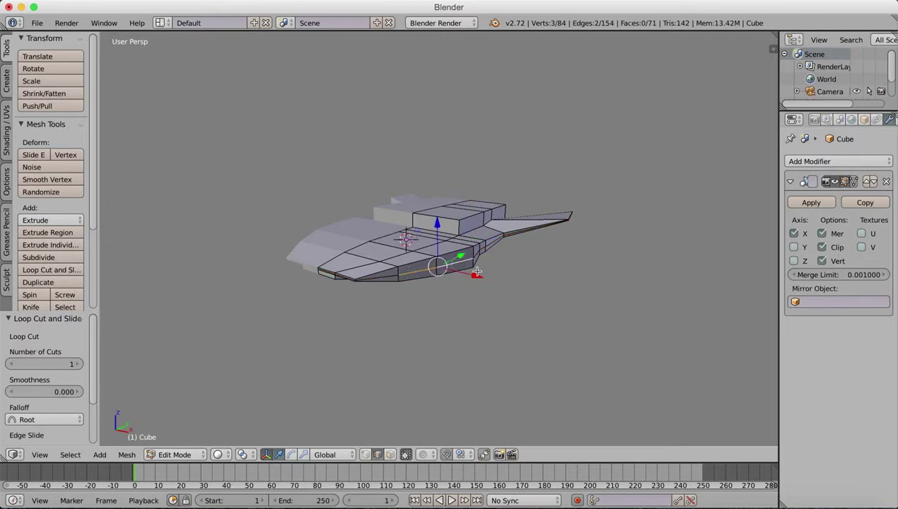
pyautogui.moveTo(477, 275); pyautogui.dragTo(480, 279)
pyautogui.moveTo(527, 247); pyautogui.dragTo(422, 253, button='middle')
pyautogui.scroll(3, 495, 241)
pyautogui.moveTo(403, 267); pyautogui.dragTo(403, 263)
pyautogui.press('super+z')
pyautogui.press('super+z')
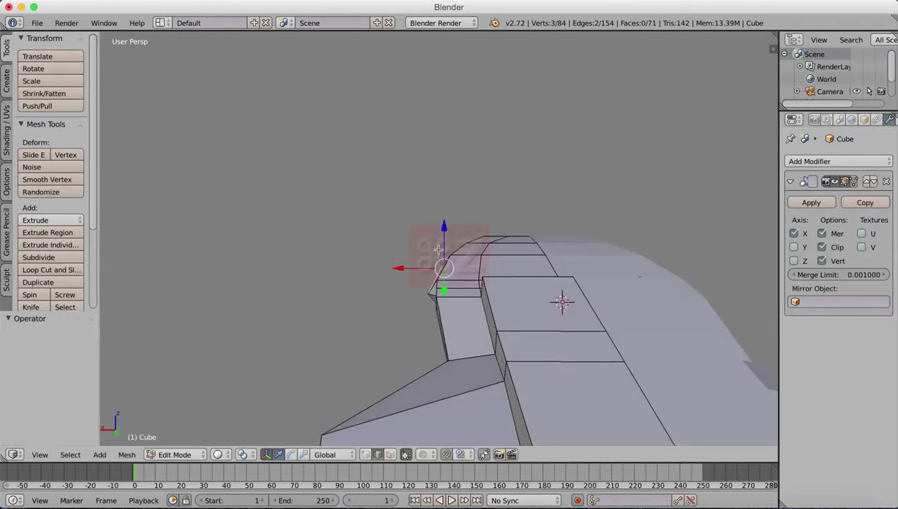
pyautogui.moveTo(403, 263); pyautogui.dragTo(491, 253, button='middle')
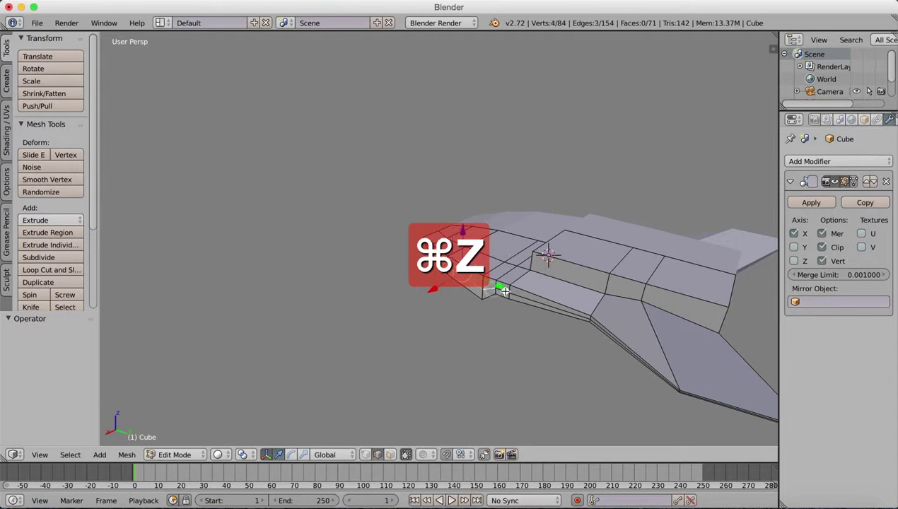
pyautogui.press('super+shift+z')
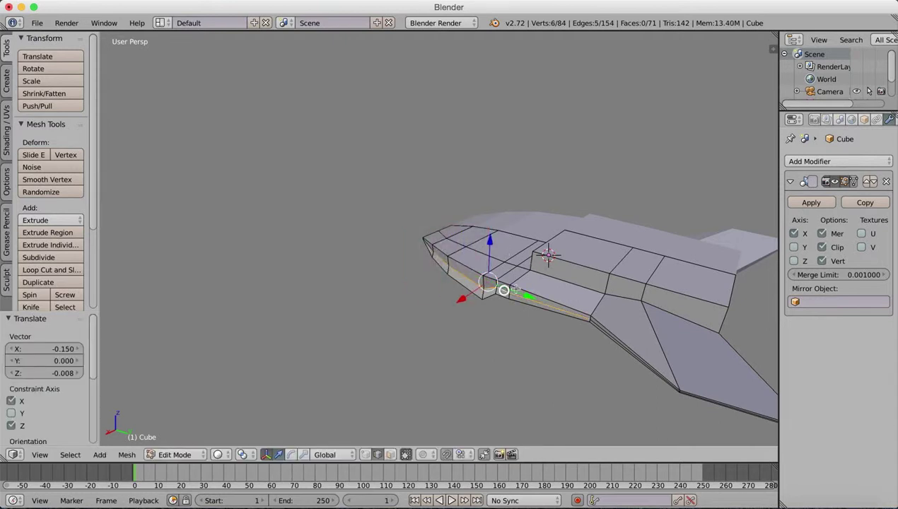
pyautogui.moveTo(462, 300); pyautogui.dragTo(457, 304)
pyautogui.moveTo(457, 304); pyautogui.dragTo(465, 192, button='middle')
pyautogui.moveTo(435, 247); pyautogui.dragTo(401, 211, button='middle')
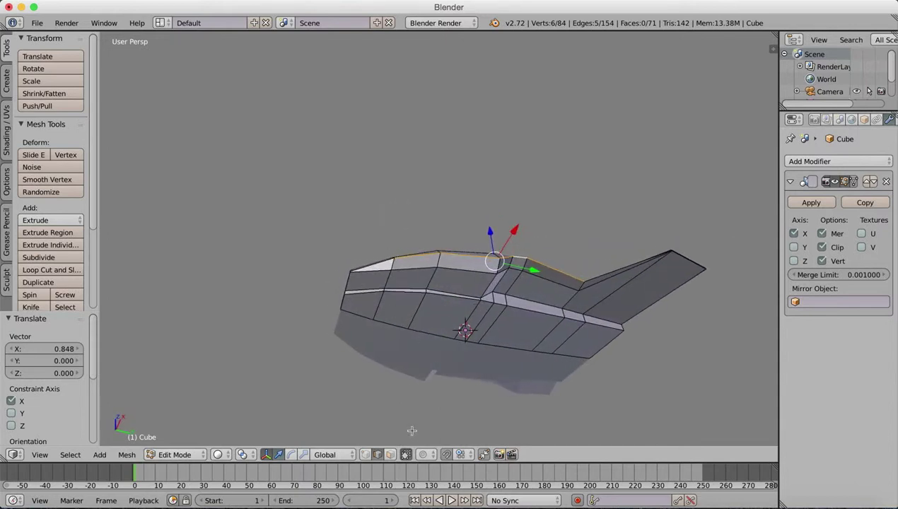
# - Select five faces along the lower hull side in face select mode
pyautogui.click(391, 455)
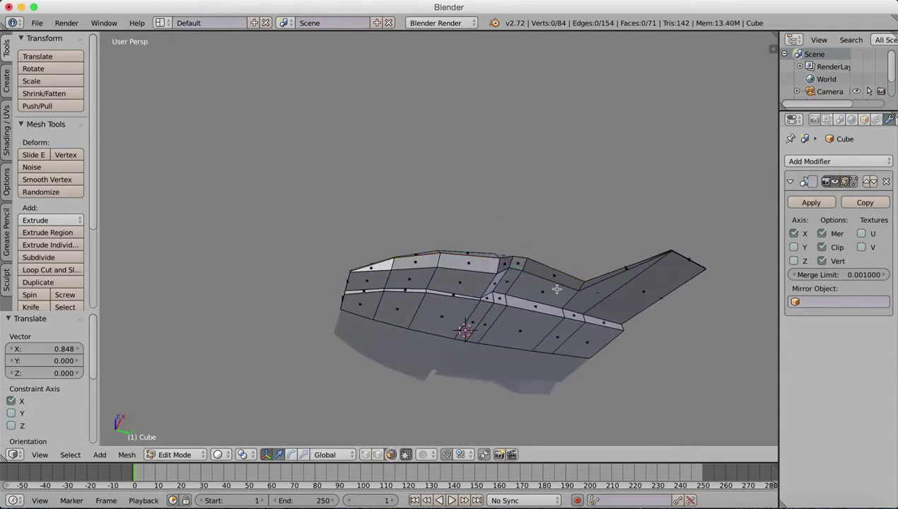
pyautogui.click(362, 308)
pyautogui.keyDown('shift'); pyautogui.click(405, 311); pyautogui.keyUp('shift')
pyautogui.keyDown('shift'); pyautogui.click(443, 308); pyautogui.keyUp('shift')
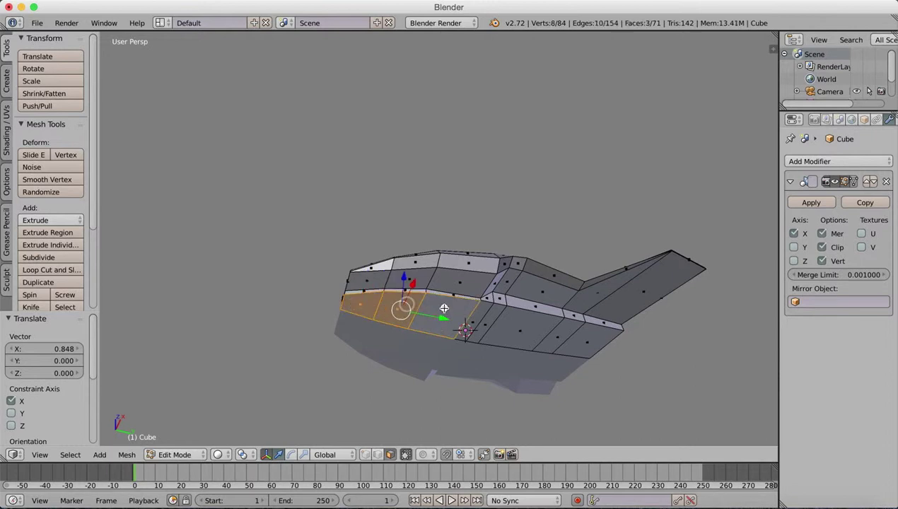
pyautogui.keyDown('shift'); pyautogui.click(482, 312); pyautogui.keyUp('shift')
pyautogui.keyDown('shift'); pyautogui.click(487, 323); pyautogui.keyUp('shift')
pyautogui.moveTo(488, 324); pyautogui.dragTo(430, 273, button='middle')
# - Lower the selected underside faces along Z to deepen the hull
pyautogui.press('g')
pyautogui.press('z')
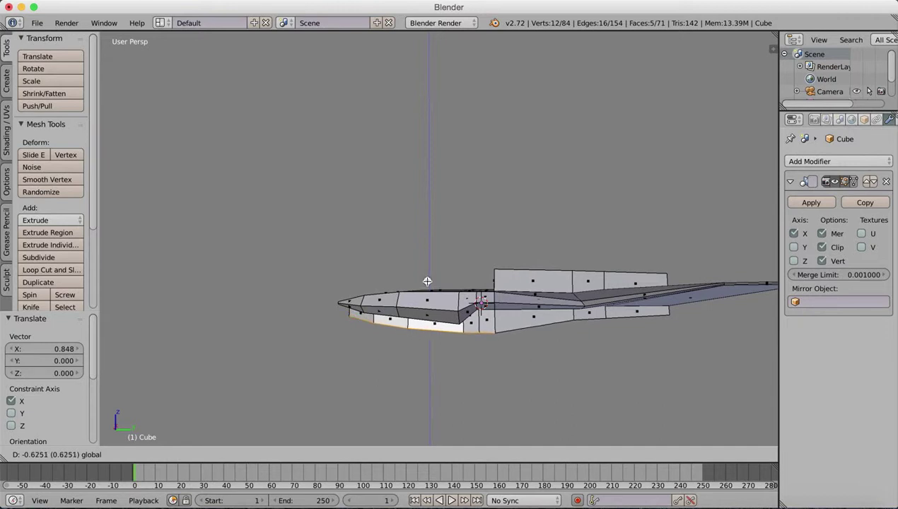
pyautogui.click(427, 282)
pyautogui.press('super+z')
pyautogui.press('super+z')
pyautogui.press('super+z')
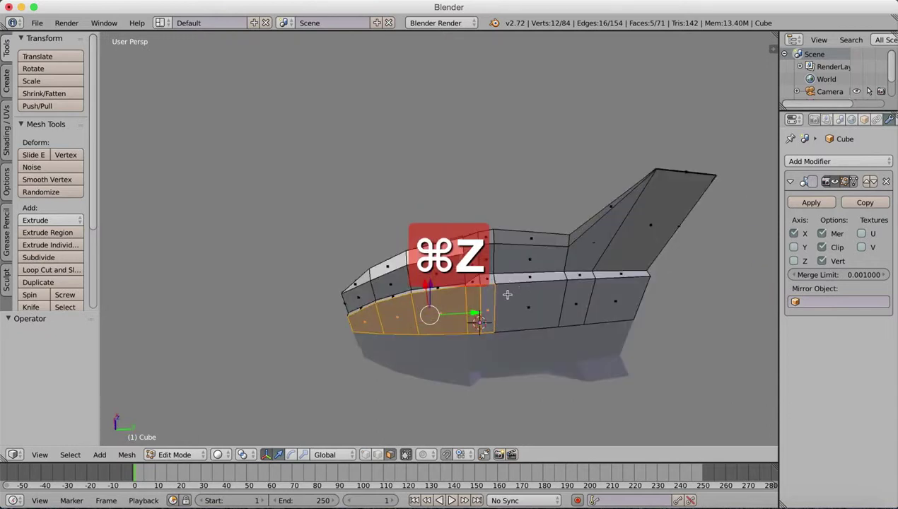
pyautogui.press('super+z')
pyautogui.press('super+z')
pyautogui.press('super+z')
pyautogui.press('super+z')
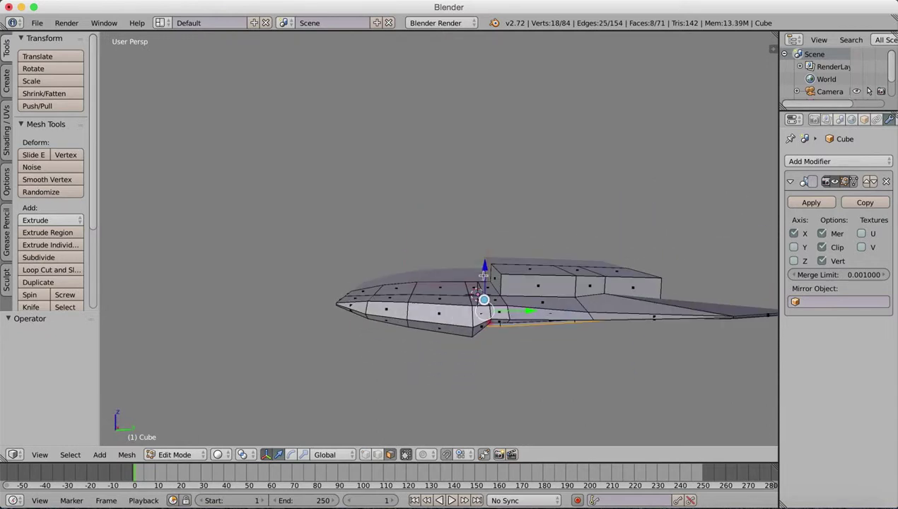
pyautogui.moveTo(484, 271); pyautogui.dragTo(485, 272)
pyautogui.click(485, 277)
pyautogui.scroll(5, 483, 276)
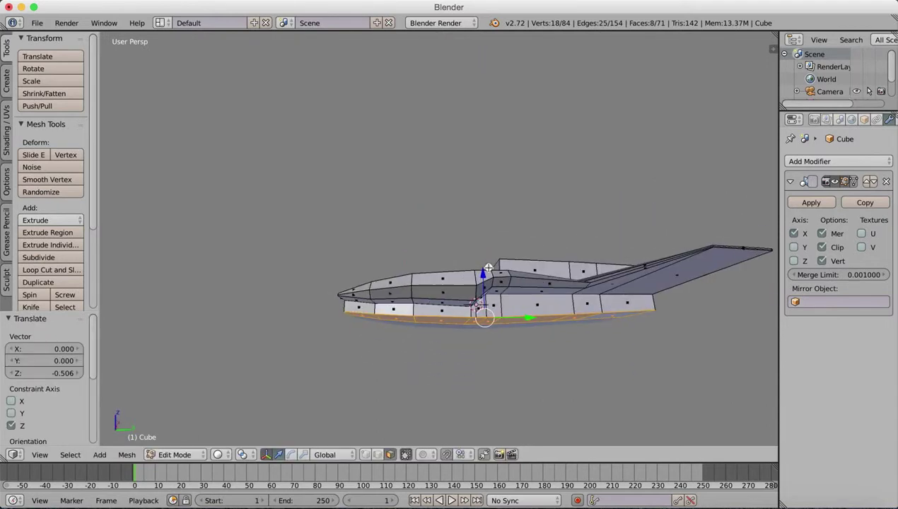
pyautogui.moveTo(479, 273); pyautogui.dragTo(538, 278, button='middle')
pyautogui.moveTo(485, 277); pyautogui.dragTo(485, 279)
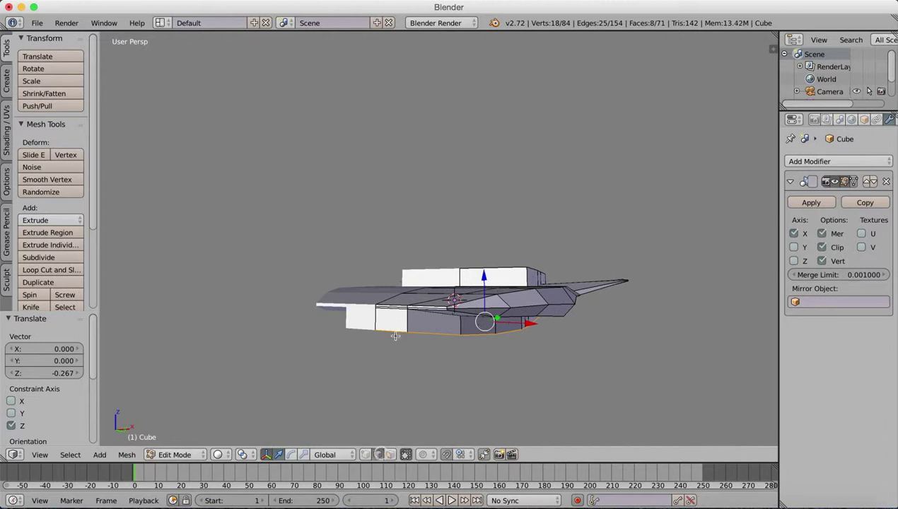
# - Raise an edge near the nose 0.239 along Z
pyautogui.rightClick(415, 306)
pyautogui.moveTo(391, 292); pyautogui.dragTo(392, 278)
pyautogui.scroll(5, 427, 267)
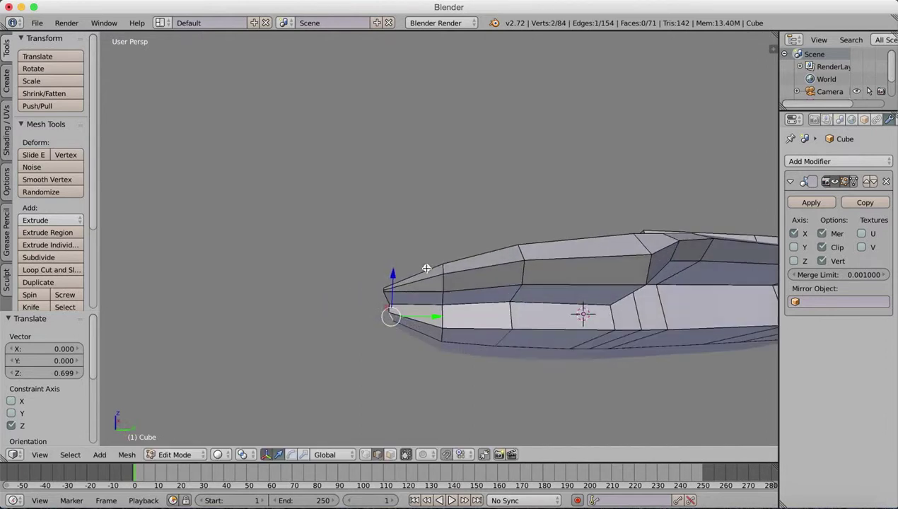
pyautogui.moveTo(427, 267); pyautogui.dragTo(482, 207, button='middle')
pyautogui.scroll(-4, 460, 218)
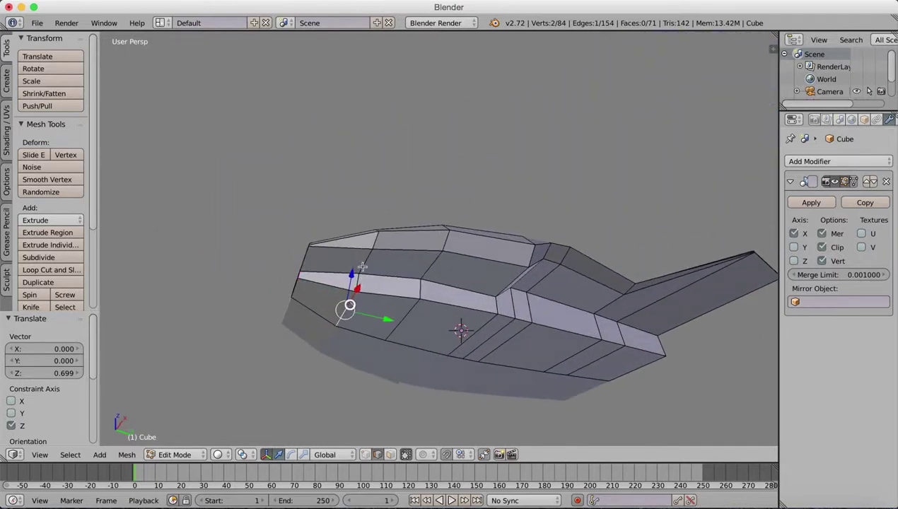
pyautogui.moveTo(363, 300); pyautogui.dragTo(379, 327, button='middle')
pyautogui.moveTo(346, 277); pyautogui.dragTo(346, 272)
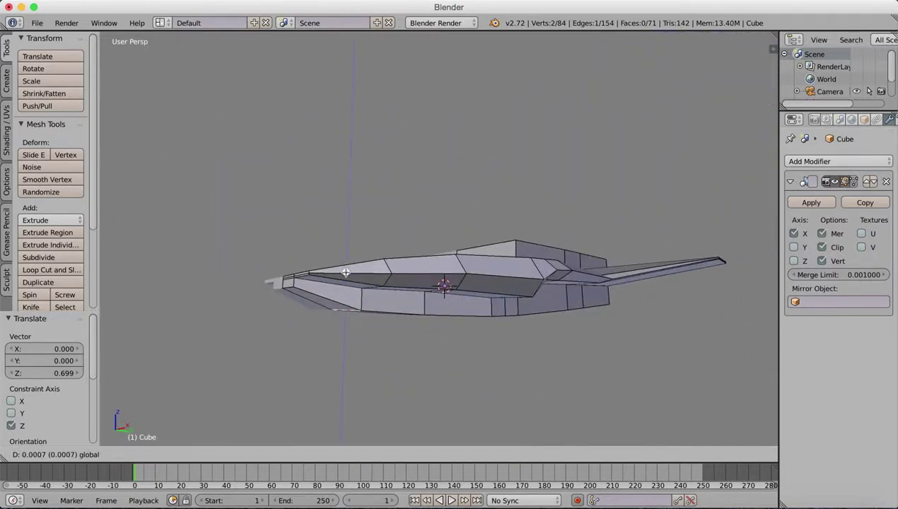
pyautogui.click(346, 269)
pyautogui.scroll(4, 418, 247)
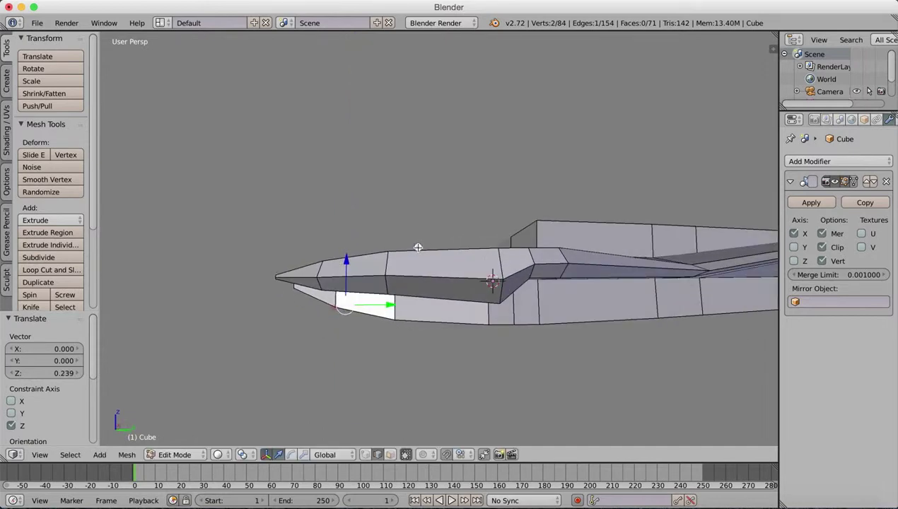
pyautogui.moveTo(417, 246); pyautogui.dragTo(464, 226, button='middle')
pyautogui.scroll(-3, 474, 223)
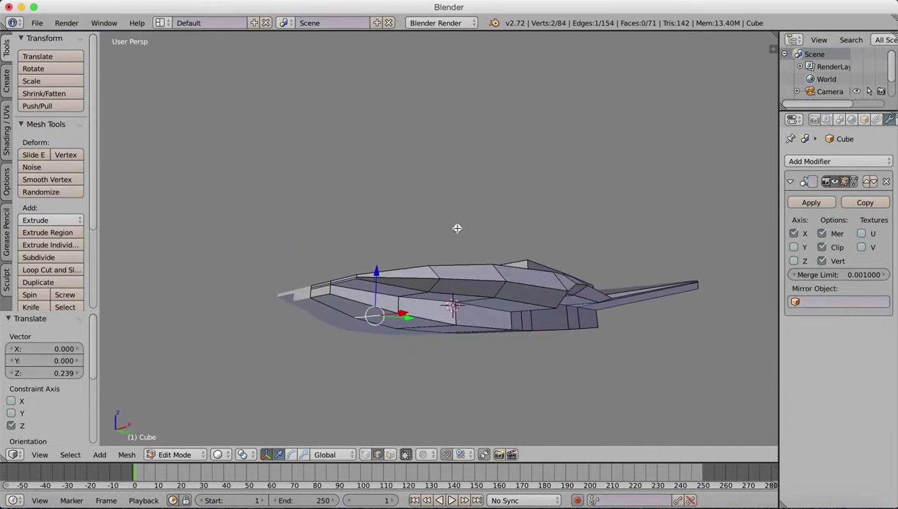
# - Cut a new edge loop around the hull's side
pyautogui.click(51, 269)
pyautogui.click(456, 311)
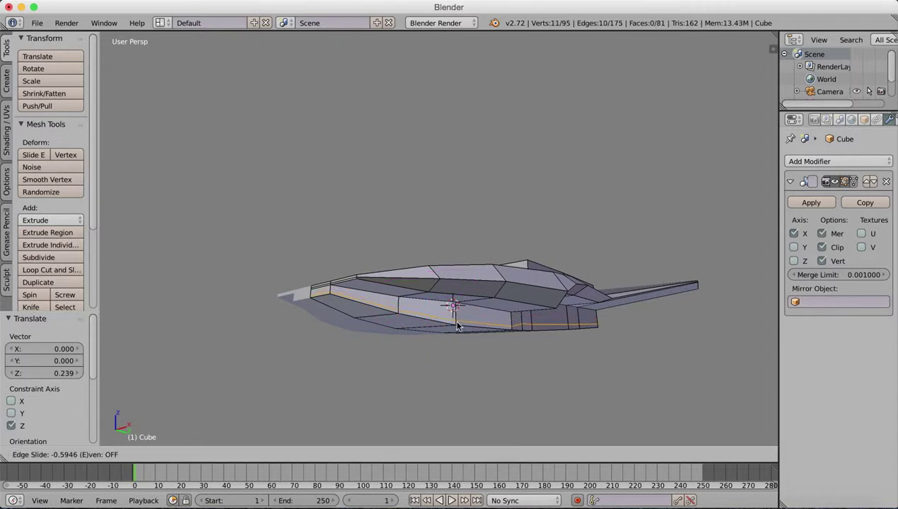
pyautogui.click(457, 327)
pyautogui.moveTo(459, 318); pyautogui.dragTo(511, 295, button='middle')
# - Nudge the new loop slightly along X and raise it 0.109 along Z
pyautogui.moveTo(546, 309); pyautogui.dragTo(550, 306)
pyautogui.moveTo(507, 302); pyautogui.dragTo(538, 312, button='middle')
pyautogui.moveTo(550, 318); pyautogui.dragTo(548, 318)
pyautogui.moveTo(504, 275); pyautogui.dragTo(507, 277)
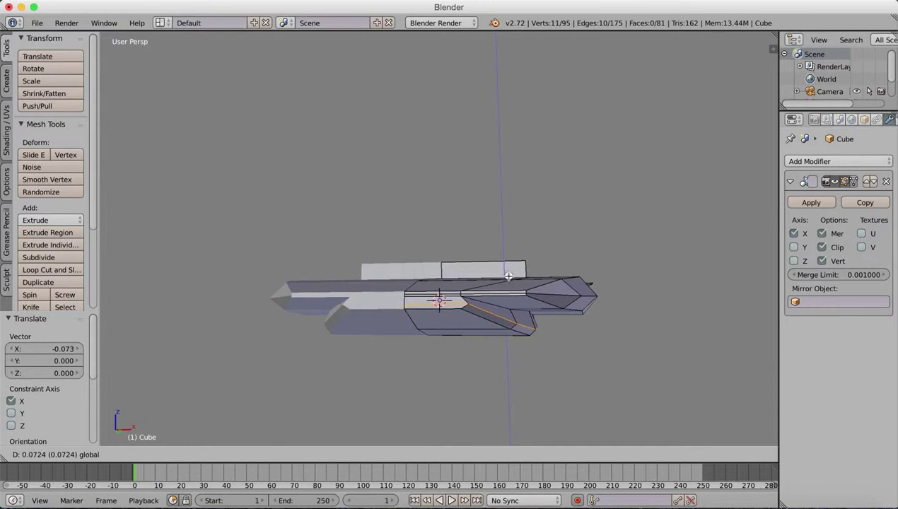
pyautogui.moveTo(509, 276); pyautogui.dragTo(507, 272)
pyautogui.moveTo(507, 272); pyautogui.dragTo(418, 264, button='middle')
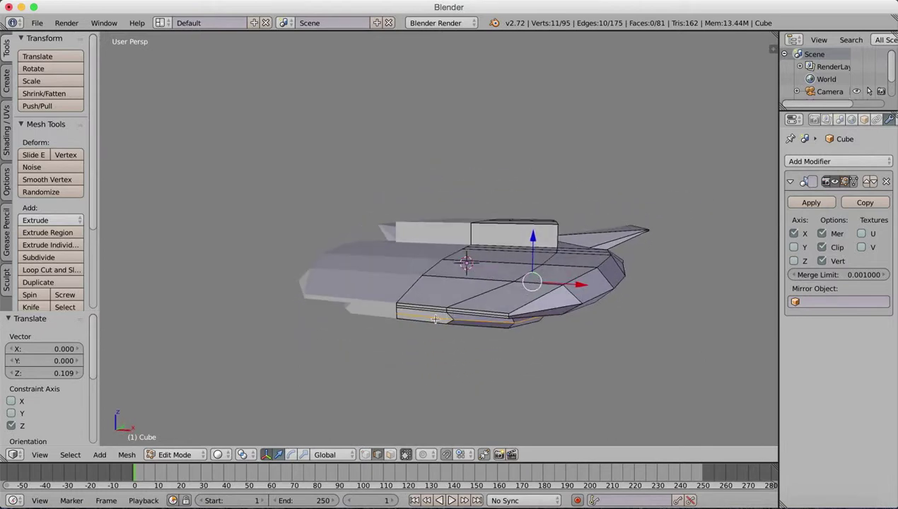
pyautogui.moveTo(435, 318); pyautogui.dragTo(440, 304, button='middle')
pyautogui.moveTo(507, 288); pyautogui.dragTo(505, 304, button='middle')
pyautogui.scroll(5, 505, 304)
pyautogui.scroll(-6, 505, 304)
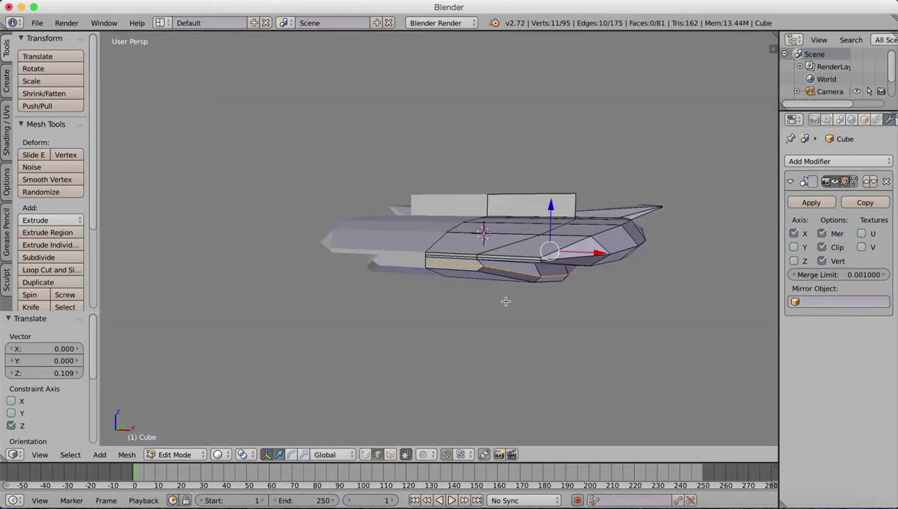
pyautogui.scroll(1, 506, 303)
pyautogui.scroll(5, 507, 301)
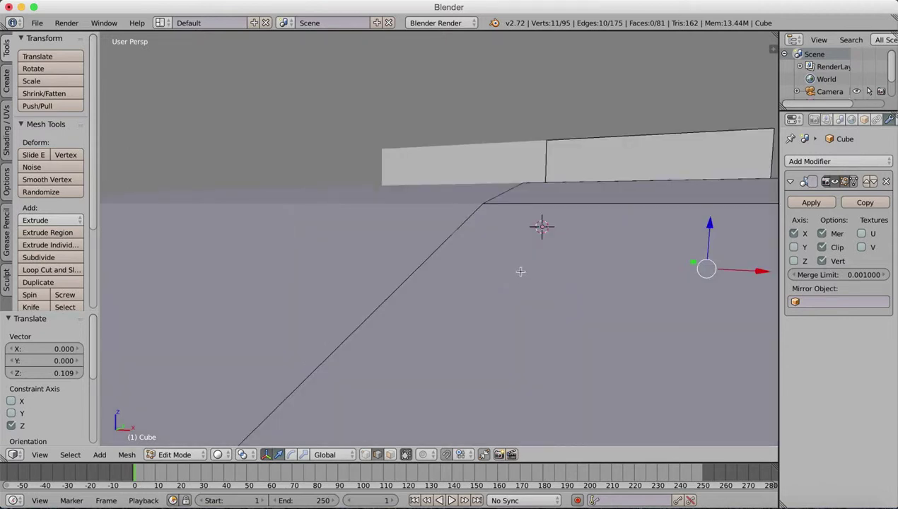
pyautogui.scroll(3, 478, 295)
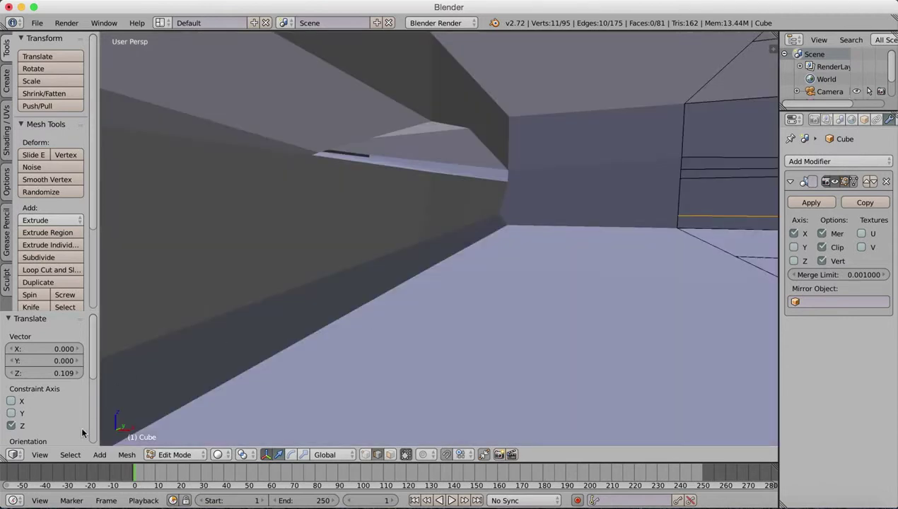
# - Switch the viewport to orthographic projection and zoom in on the hull front
pyautogui.click(40, 455)
pyautogui.click(88, 304)
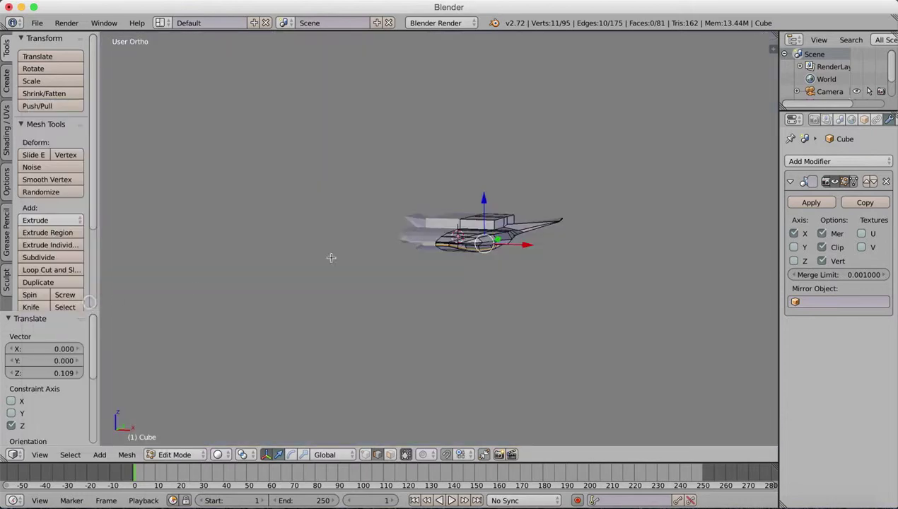
pyautogui.scroll(6, 526, 212)
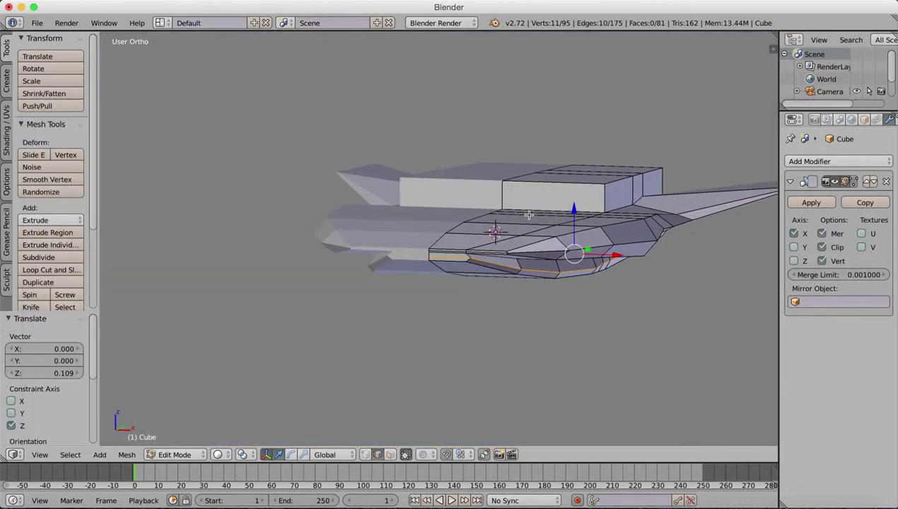
pyautogui.scroll(4, 529, 215)
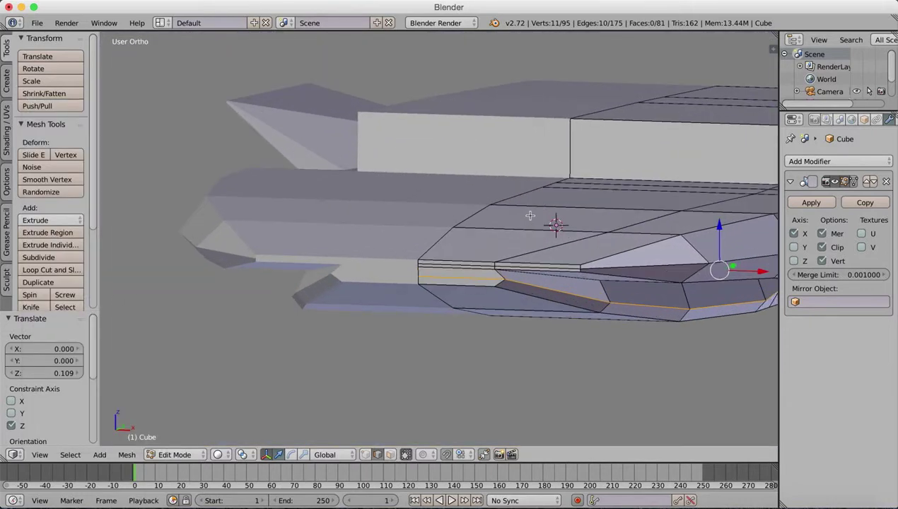
pyautogui.moveTo(520, 301)
pyautogui.mouseDown(button='middle')
pyautogui.moveTo(540, 274)
pyautogui.moveTo(523, 269)
pyautogui.moveTo(511, 283)
pyautogui.moveTo(516, 291)
pyautogui.moveTo(550, 286)
pyautogui.moveTo(523, 296)
pyautogui.mouseUp(button='middle')
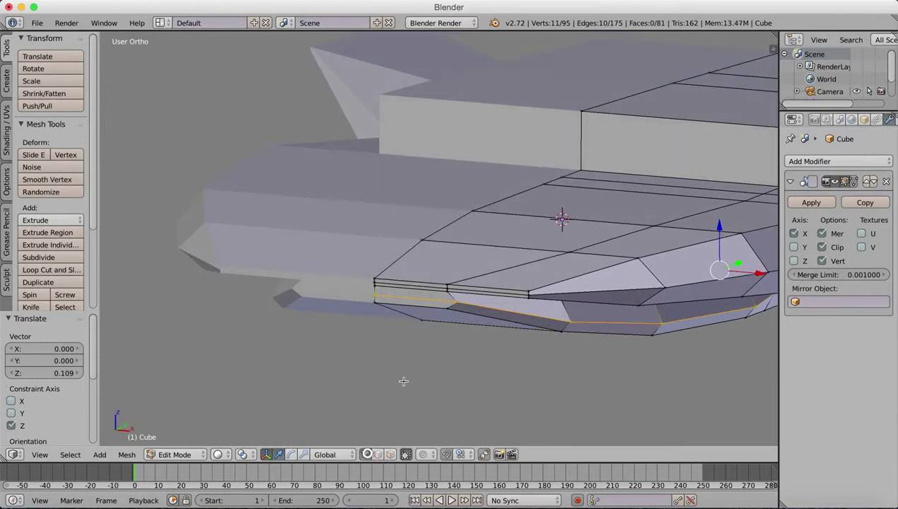
# - Slide one vertex of the side loop -0.263 along X
pyautogui.rightClick(459, 300)
pyautogui.moveTo(460, 300); pyautogui.dragTo(444, 339, button='middle')
pyautogui.moveTo(498, 302); pyautogui.dragTo(489, 304)
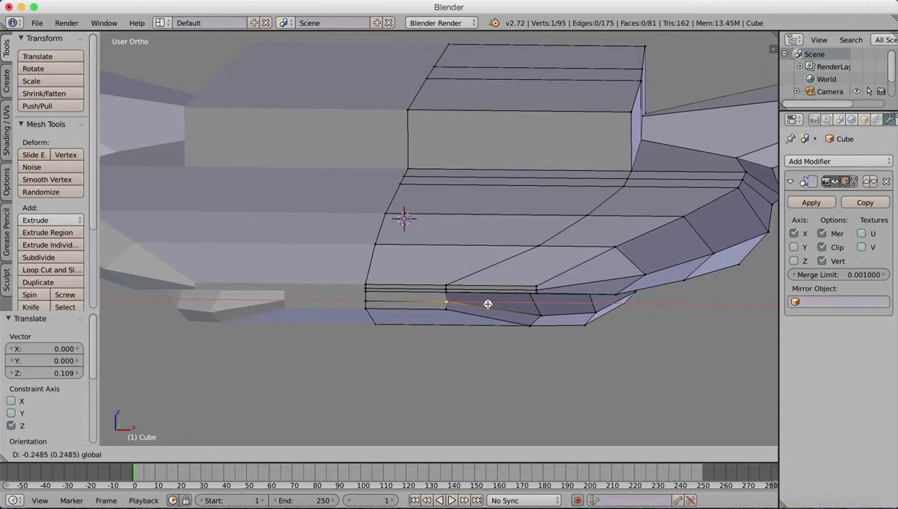
pyautogui.moveTo(487, 303); pyautogui.dragTo(487, 303)
pyautogui.moveTo(487, 303); pyautogui.dragTo(442, 336, button='middle')
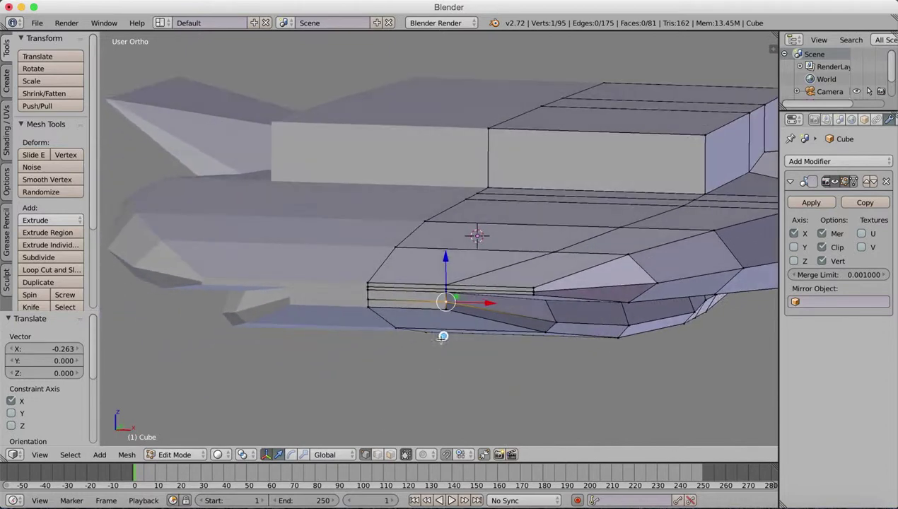
# - Join the two narrow side-strip faces into a single face
pyautogui.click(391, 455)
pyautogui.click(429, 304)
pyautogui.keyDown('shift'); pyautogui.click(431, 296); pyautogui.keyUp('shift')
pyautogui.press('f')
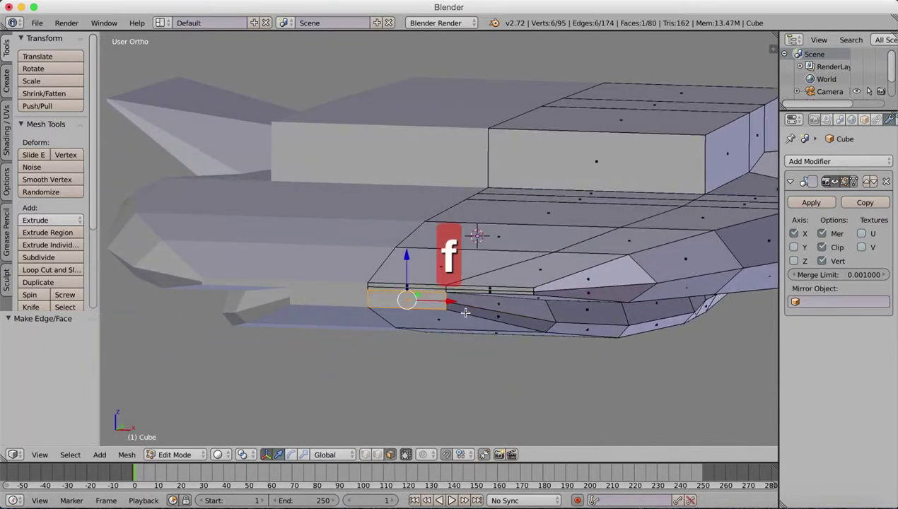
# - Merge the strip's corner vertices using Merge At First, undoing the accidental nudges
pyautogui.click(365, 455)
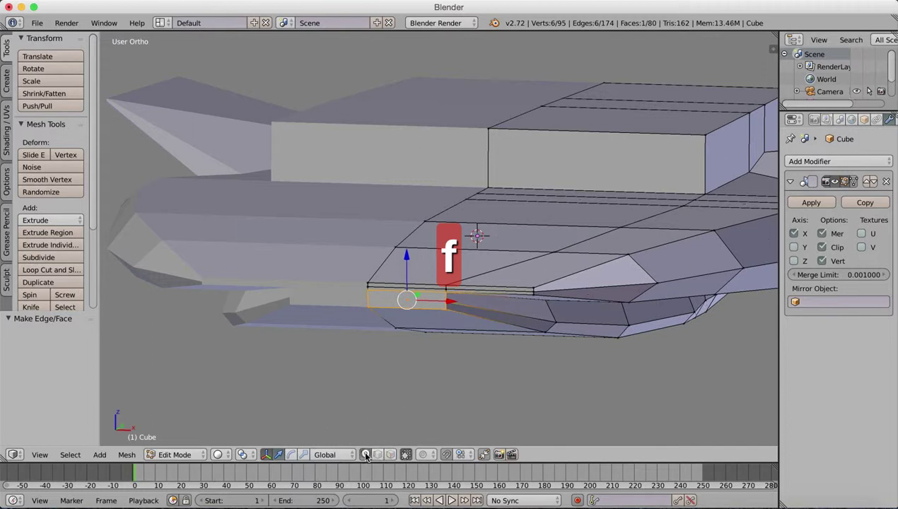
pyautogui.rightClick(370, 298)
pyautogui.moveTo(369, 305); pyautogui.dragTo(423, 307, button='right')
pyautogui.rightClick(368, 304)
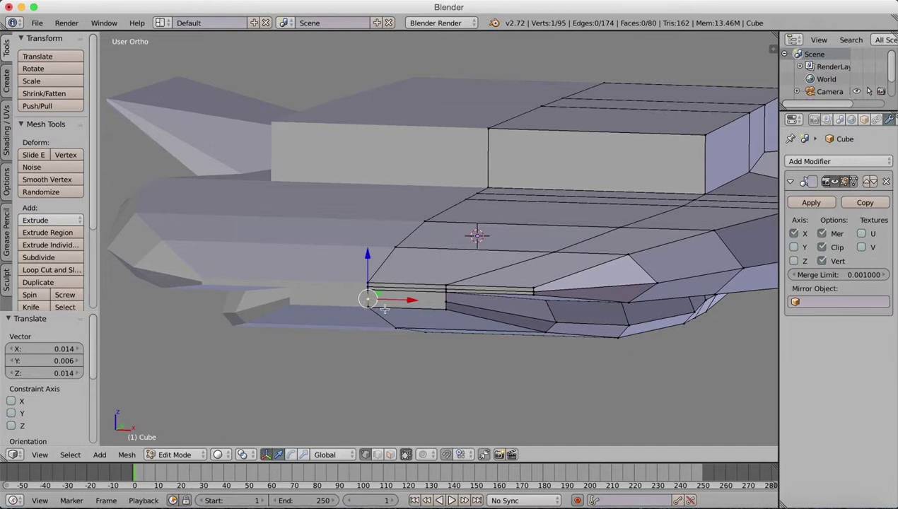
pyautogui.moveTo(386, 309); pyautogui.dragTo(408, 318, button='middle')
pyautogui.moveTo(369, 306); pyautogui.dragTo(399, 306, button='right')
pyautogui.press('super+z')
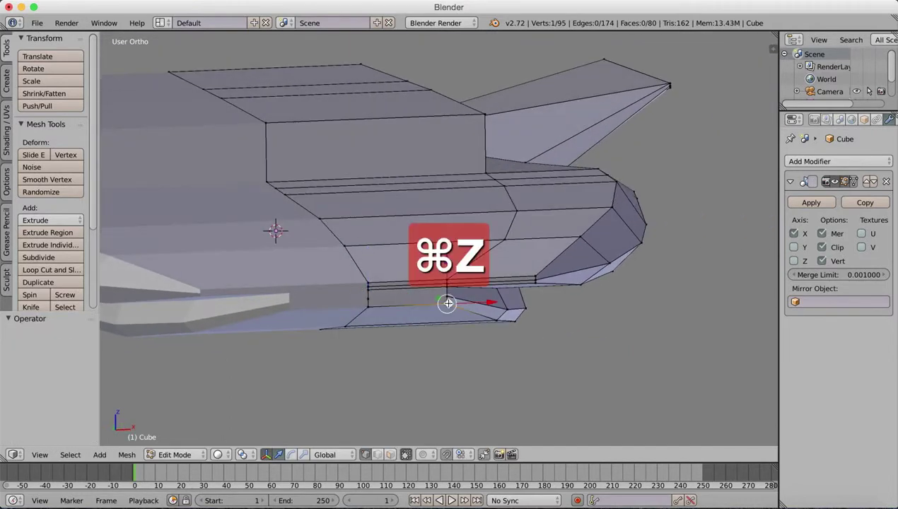
pyautogui.rightClick(368, 308)
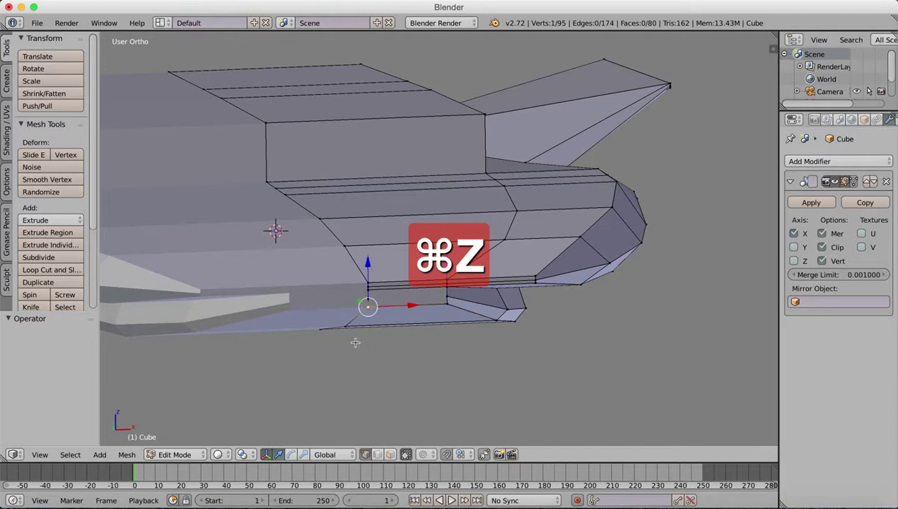
pyautogui.click(268, 455)
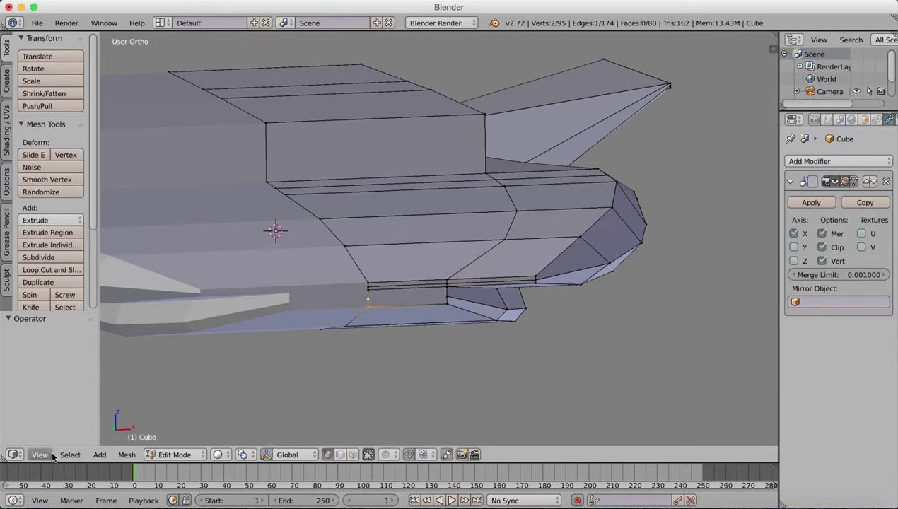
pyautogui.scroll(-2, 98, 243)
pyautogui.scroll(-5, 97, 243)
pyautogui.click(53, 259)
pyautogui.click(64, 260)
pyautogui.click(69, 276)
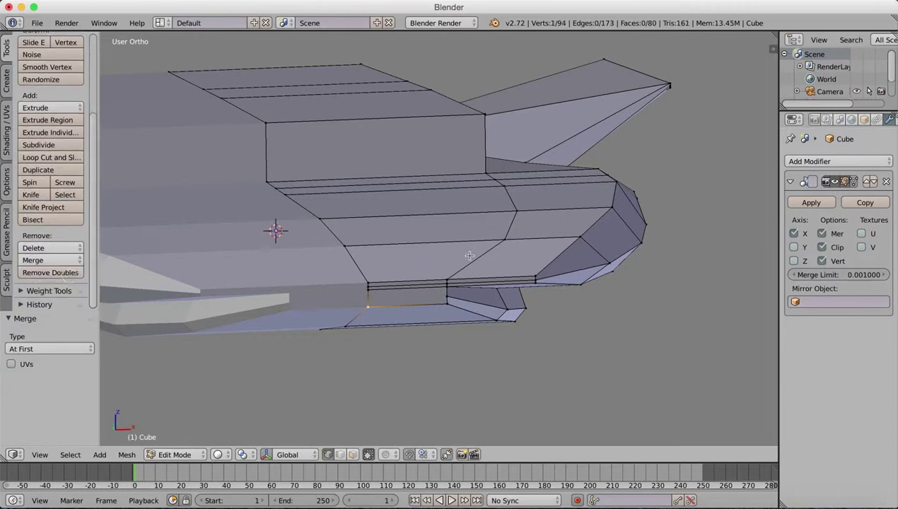
# - Fill the right and left pairs of thin strip faces into one face each
pyautogui.moveTo(461, 259)
pyautogui.mouseDown(button='middle')
pyautogui.moveTo(425, 255)
pyautogui.moveTo(454, 262)
pyautogui.mouseUp(button='middle')
pyautogui.click(354, 454)
pyautogui.rightClick(479, 283)
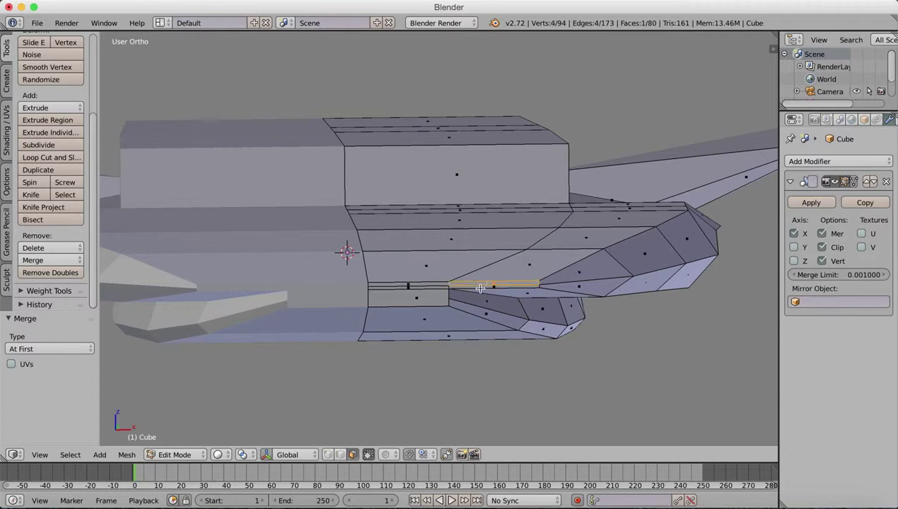
pyautogui.keyDown('shift'); pyautogui.rightClick(481, 285); pyautogui.keyUp('shift')
pyautogui.press('f')
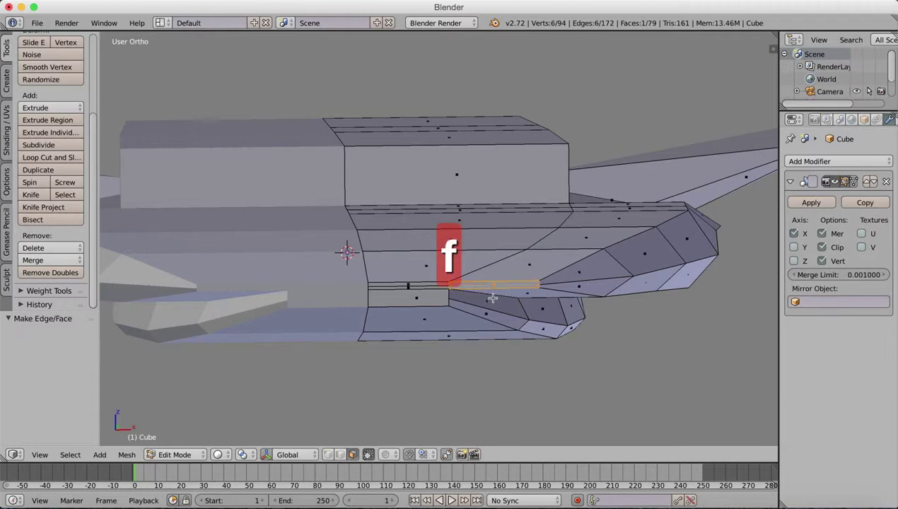
pyautogui.rightClick(435, 285)
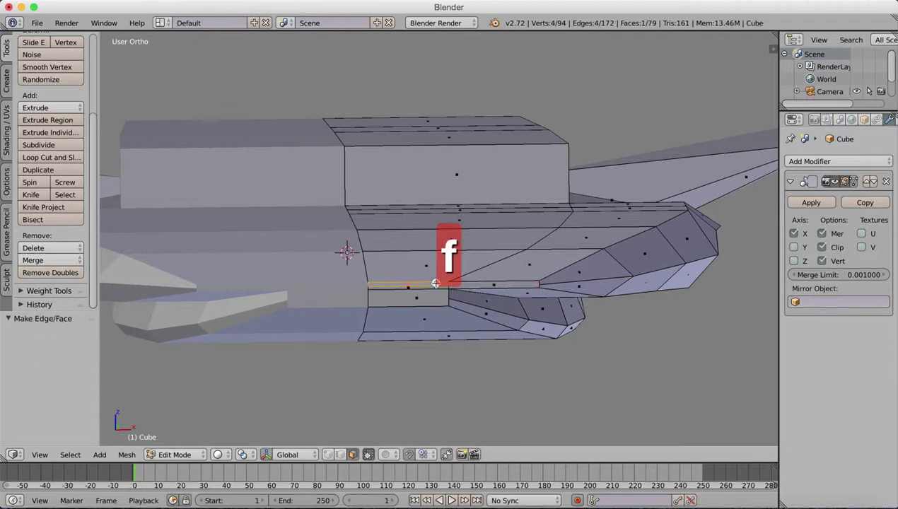
pyautogui.keyDown('shift'); pyautogui.rightClick(437, 287); pyautogui.keyUp('shift')
pyautogui.press('f')
# - Merge the stray end vertex and the overlapping middle vertices At Last, reaching 92 vertices
pyautogui.click(326, 454)
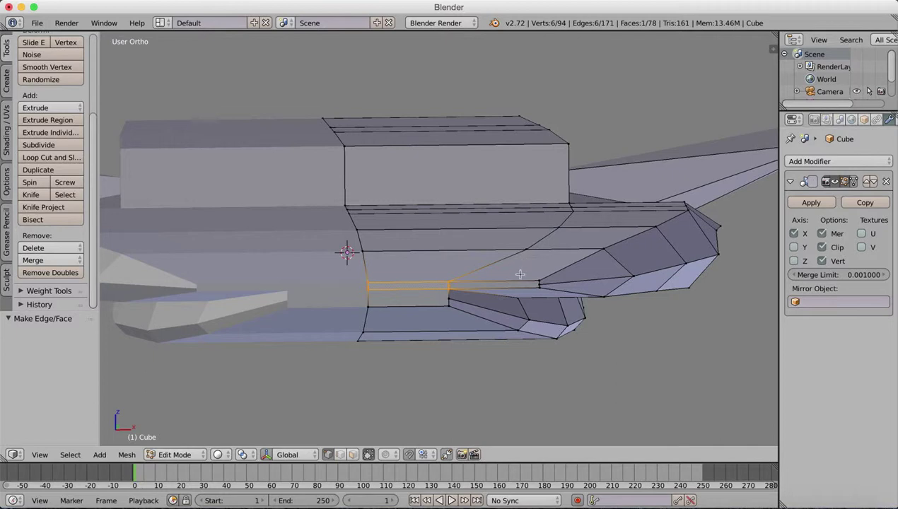
pyautogui.scroll(2, 521, 274)
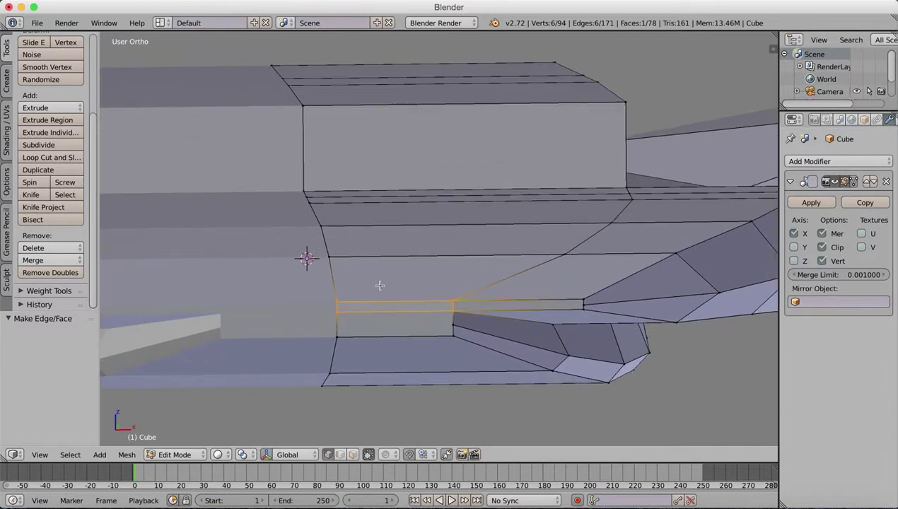
pyautogui.rightClick(339, 305)
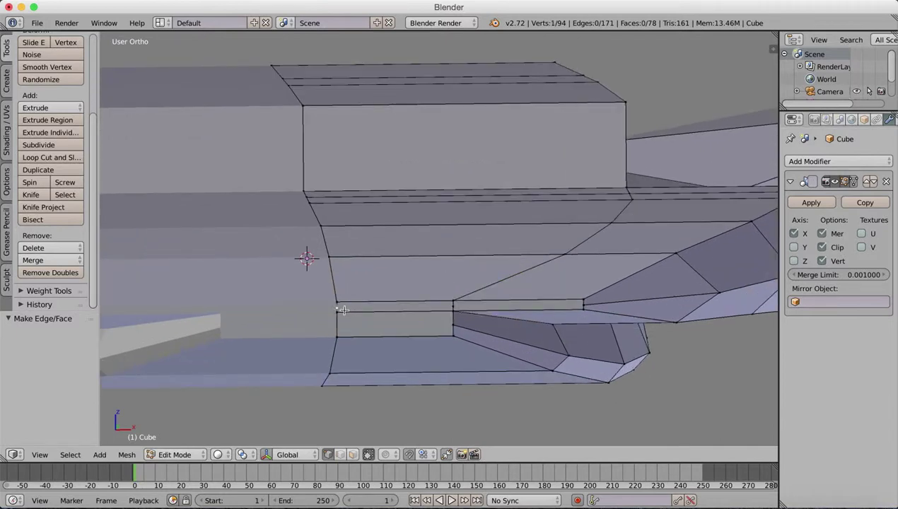
pyautogui.click(57, 260)
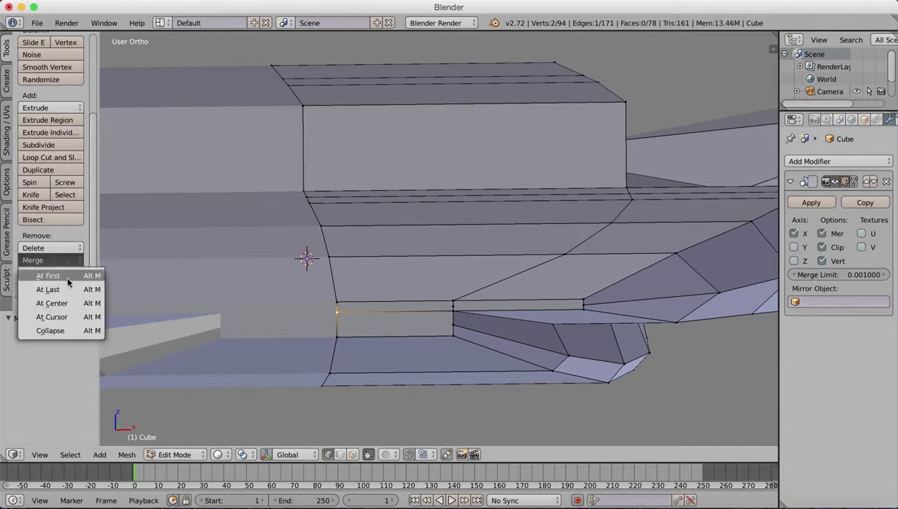
pyautogui.click(48, 289)
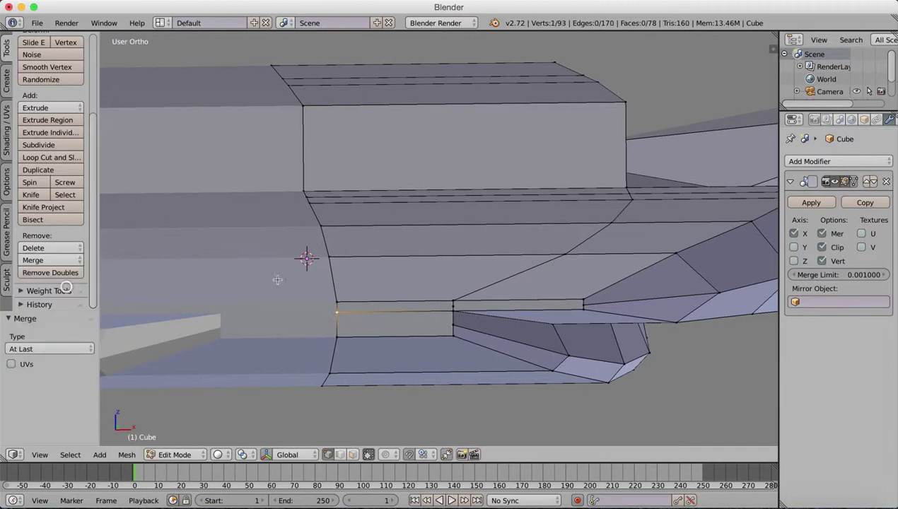
pyautogui.rightClick(455, 304)
pyautogui.keyDown('shift'); pyautogui.rightClick(457, 305); pyautogui.keyUp('shift')
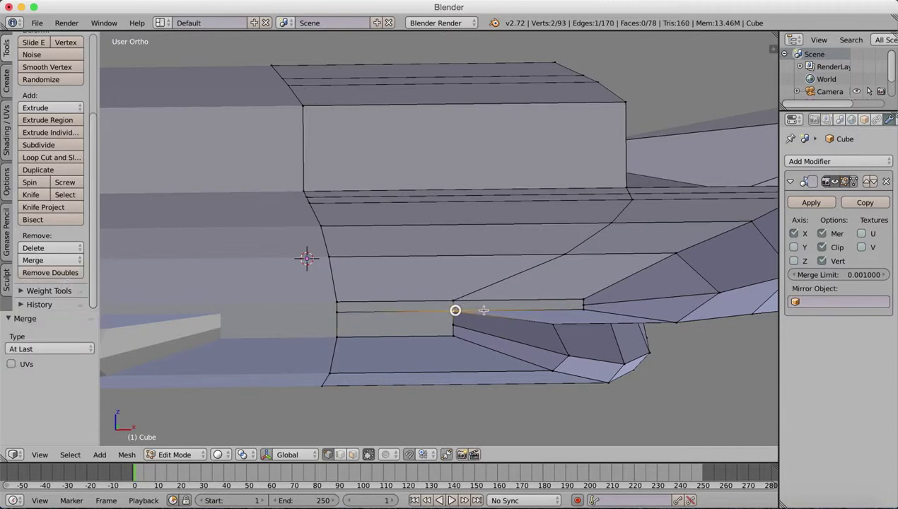
pyautogui.click(40, 260)
pyautogui.click(48, 289)
# - Orbit around the ship to inspect the raised centre block from several angles
pyautogui.moveTo(483, 251); pyautogui.dragTo(539, 310, button='middle')
pyautogui.scroll(-3, 483, 251)
pyautogui.scroll(4, 548, 205)
pyautogui.moveTo(520, 217); pyautogui.dragTo(473, 249, button='middle')
pyautogui.moveTo(568, 218); pyautogui.dragTo(540, 266, button='middle')
pyautogui.moveTo(447, 183)
pyautogui.mouseDown(button='middle')
pyautogui.moveTo(481, 183)
pyautogui.moveTo(418, 200)
pyautogui.moveTo(527, 195)
pyautogui.mouseUp(button='middle')
pyautogui.moveTo(356, 299); pyautogui.dragTo(437, 233, button='middle')
pyautogui.moveTo(541, 194); pyautogui.dragTo(475, 234, button='middle')
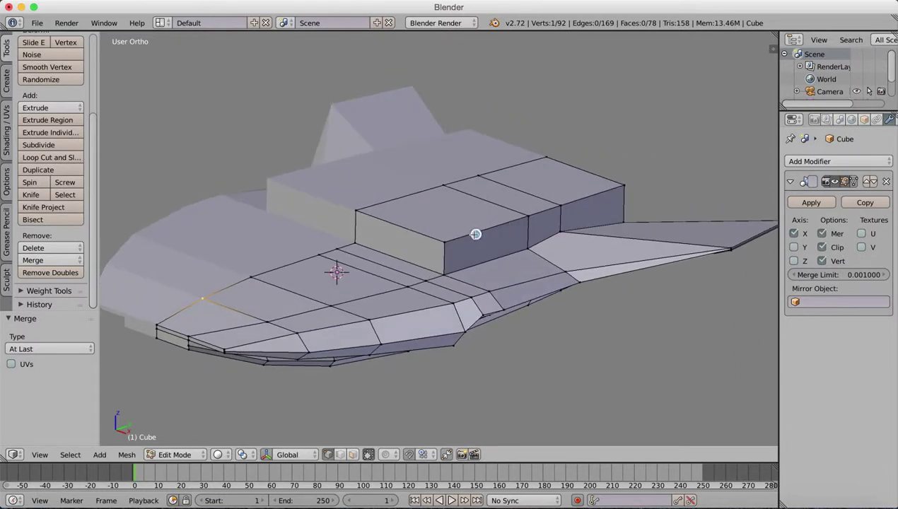
# - Move the ridge's top edge 1.724 along Y, then lower an edge -0.492 along Z
pyautogui.click(346, 454)
pyautogui.moveTo(403, 229); pyautogui.dragTo(497, 227, button='middle')
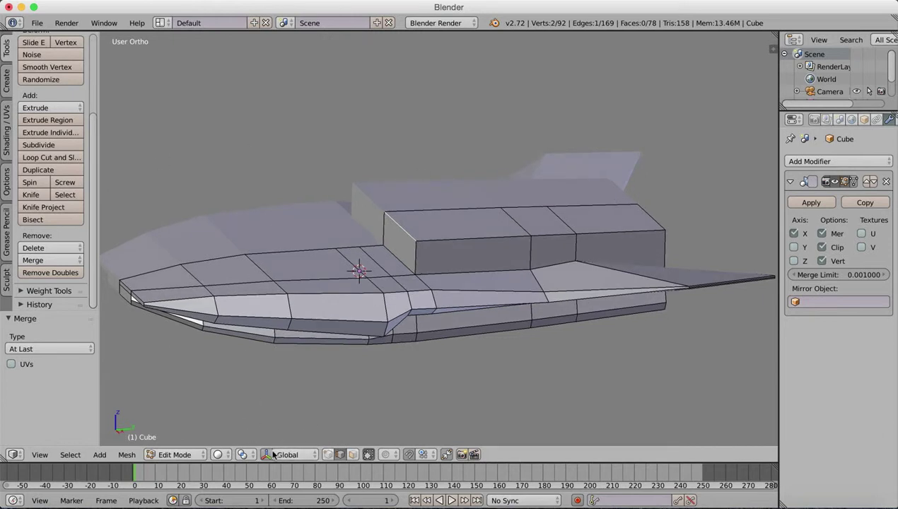
pyautogui.click(266, 454)
pyautogui.moveTo(431, 217); pyautogui.dragTo(485, 224)
pyautogui.moveTo(440, 189); pyautogui.dragTo(438, 223)
pyautogui.moveTo(438, 224); pyautogui.dragTo(475, 255, button='middle')
pyautogui.click(365, 454)
# - Slide the four rear ridge vertices forward along X, one by one
pyautogui.rightClick(507, 235)
pyautogui.moveTo(543, 235); pyautogui.dragTo(517, 236)
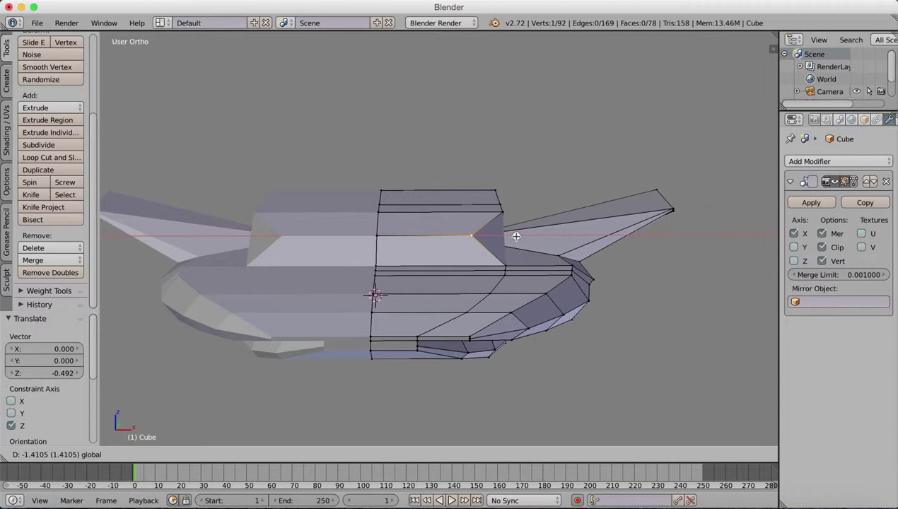
pyautogui.moveTo(515, 237); pyautogui.dragTo(515, 236)
pyautogui.moveTo(515, 237); pyautogui.dragTo(494, 288, button='middle')
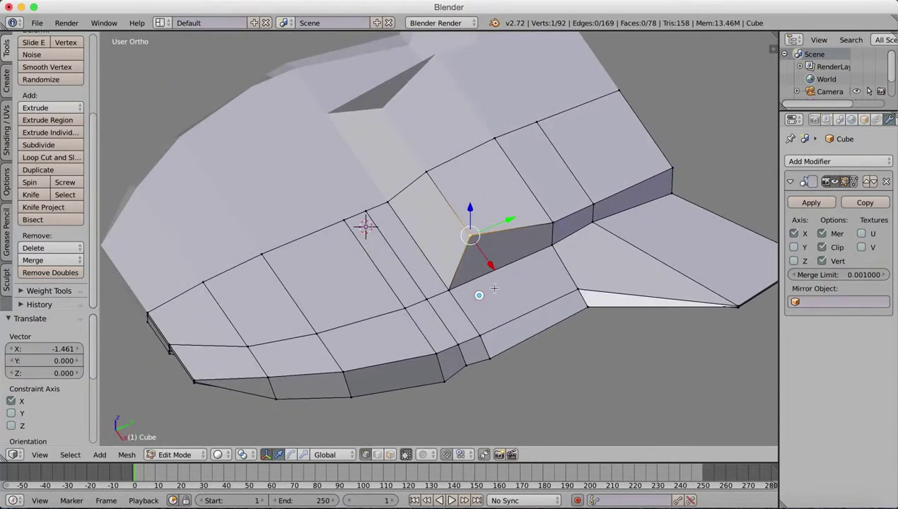
pyautogui.rightClick(555, 222)
pyautogui.moveTo(572, 249); pyautogui.dragTo(560, 226)
pyautogui.rightClick(596, 204)
pyautogui.moveTo(613, 234); pyautogui.dragTo(596, 203)
pyautogui.rightClick(671, 168)
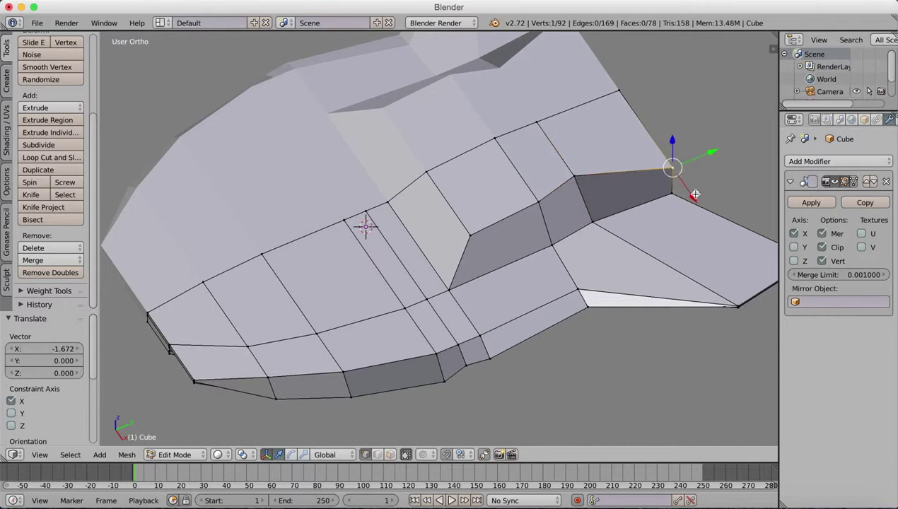
pyautogui.moveTo(695, 193); pyautogui.dragTo(659, 147)
# - Lower the two ridge corner vertices along Z
pyautogui.moveTo(601, 141); pyautogui.dragTo(526, 151, button='middle')
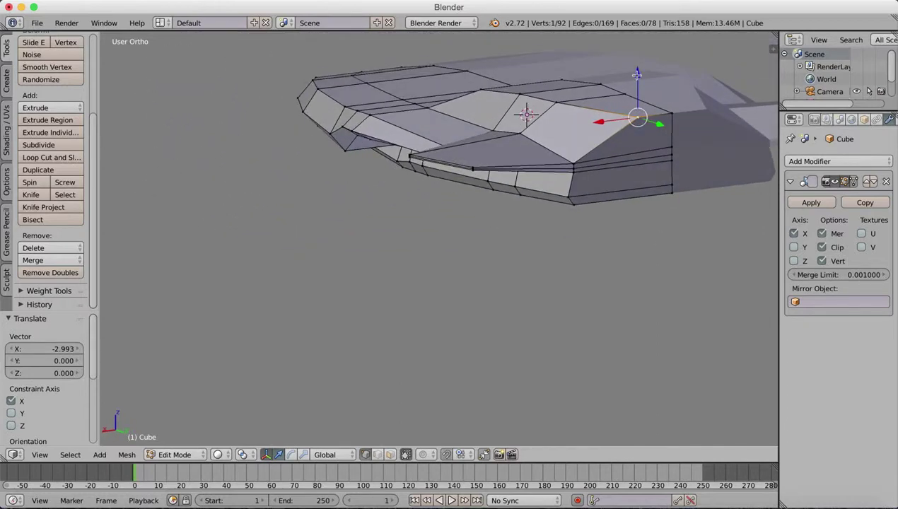
pyautogui.moveTo(637, 74); pyautogui.dragTo(642, 90)
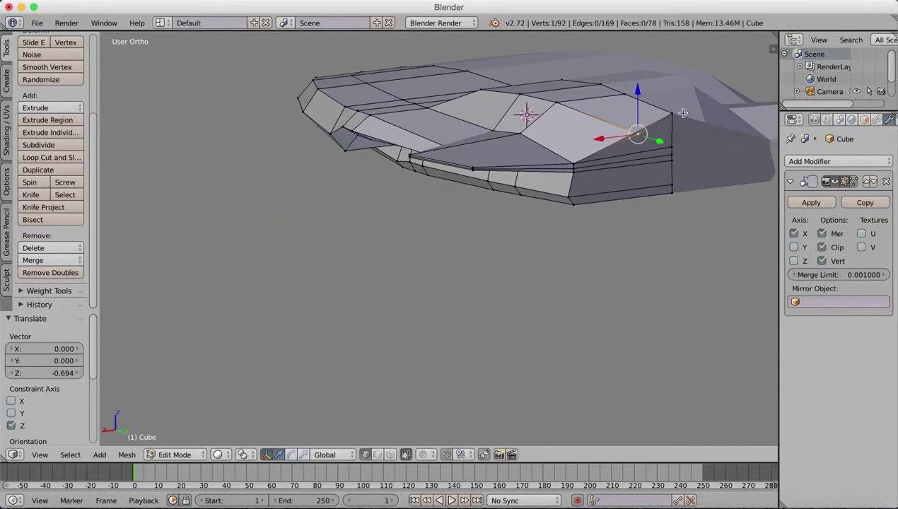
pyautogui.press('super+z')
pyautogui.press('super+z')
pyautogui.moveTo(654, 76); pyautogui.dragTo(658, 91)
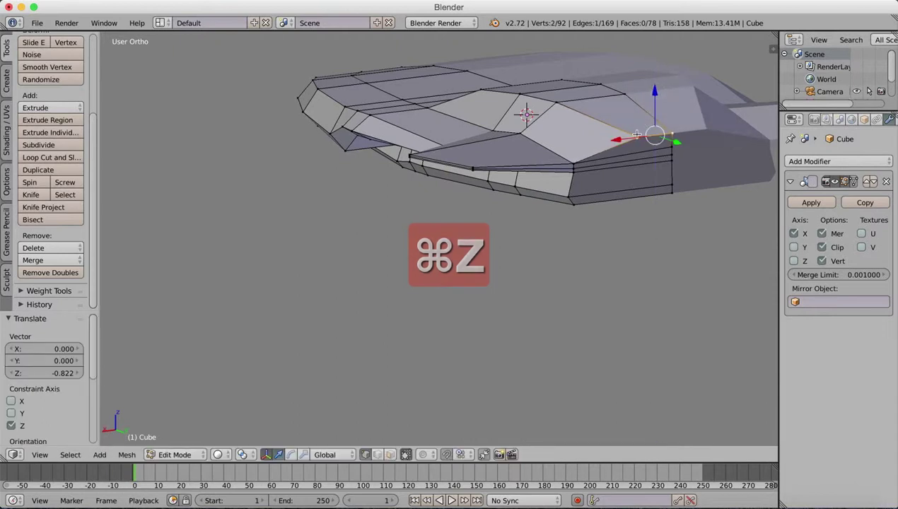
pyautogui.moveTo(635, 136); pyautogui.dragTo(637, 134)
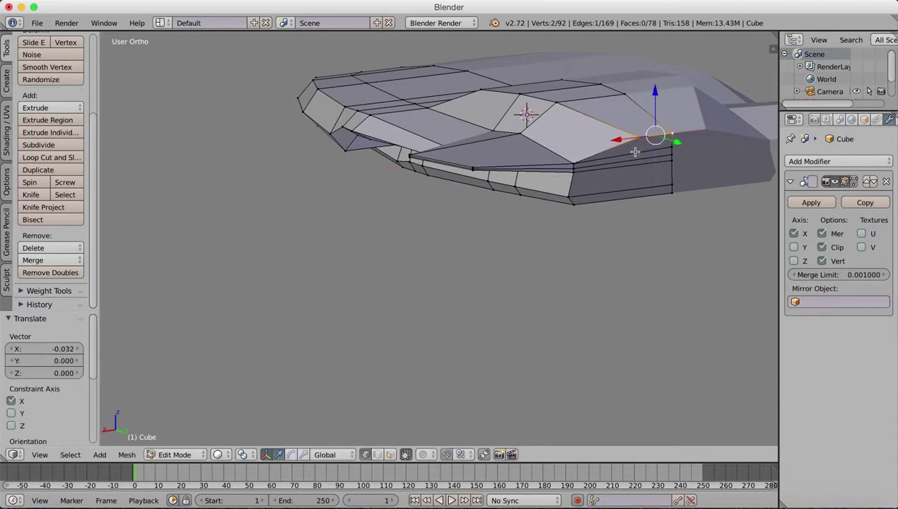
# - Lower the rear corner vertex slightly along Z and shift it 0.519 along Y
pyautogui.rightClick(557, 105)
pyautogui.rightClick(637, 138)
pyautogui.moveTo(637, 95); pyautogui.dragTo(637, 101)
pyautogui.moveTo(502, 188); pyautogui.dragTo(540, 186, button='middle')
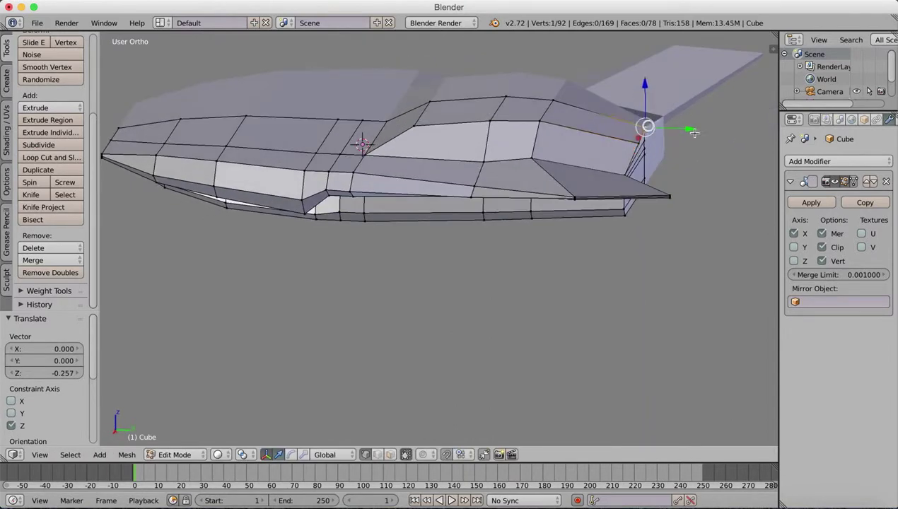
pyautogui.moveTo(690, 129); pyautogui.dragTo(683, 129)
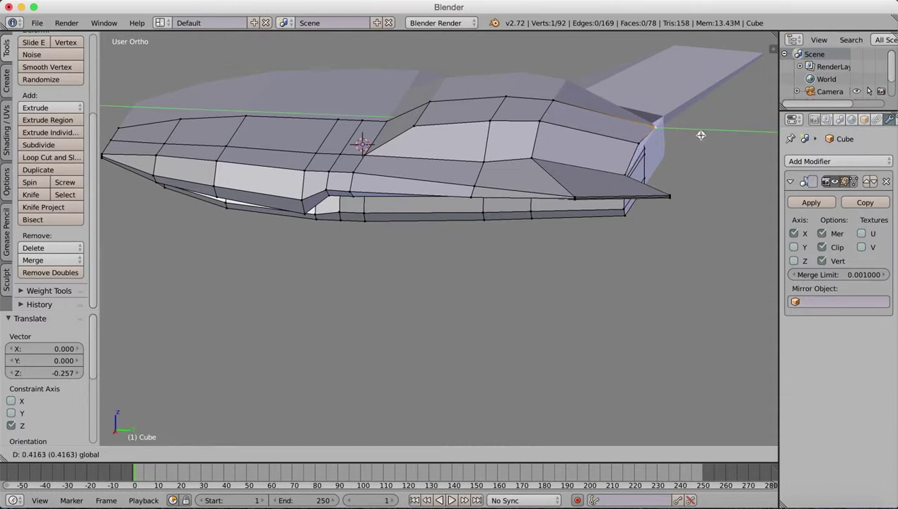
pyautogui.moveTo(700, 136); pyautogui.dragTo(699, 134)
pyautogui.moveTo(699, 134); pyautogui.dragTo(594, 193, button='middle')
pyautogui.scroll(5, 505, 170)
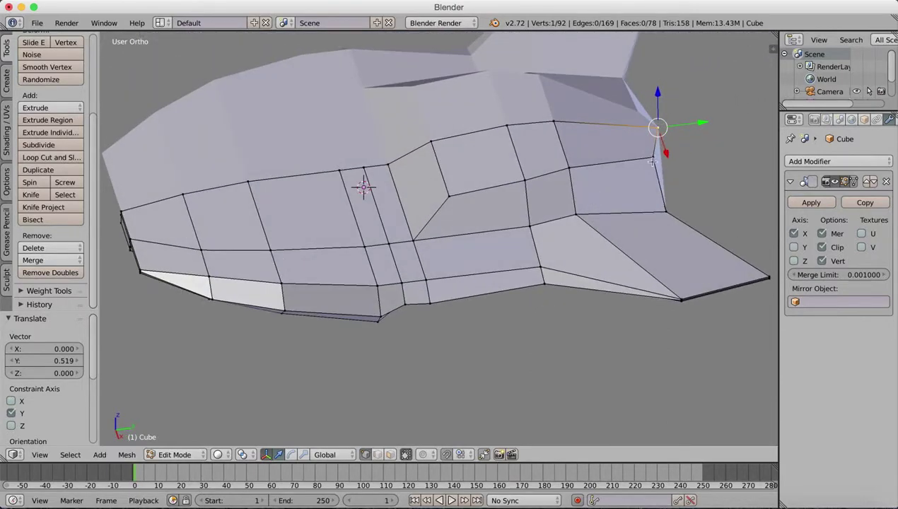
# - Raise the ridge's rear corner vertex along Z, then fine-tune it to 0.379 along Y
pyautogui.press('g')
pyautogui.press('z')
pyautogui.click(654, 122)
pyautogui.moveTo(654, 121)
pyautogui.mouseDown(button='middle')
pyautogui.moveTo(601, 129)
pyautogui.moveTo(601, 108)
pyautogui.moveTo(572, 116)
pyautogui.moveTo(579, 94)
pyautogui.moveTo(539, 135)
pyautogui.moveTo(541, 151)
pyautogui.moveTo(501, 206)
pyautogui.moveTo(652, 107)
pyautogui.mouseUp(button='middle')
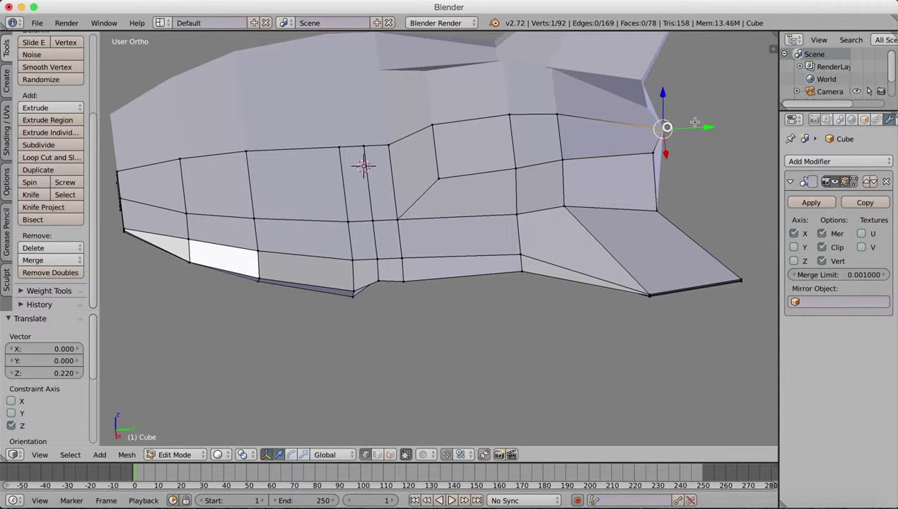
pyautogui.moveTo(705, 128); pyautogui.dragTo(685, 128)
pyautogui.moveTo(684, 128); pyautogui.dragTo(638, 135, button='middle')
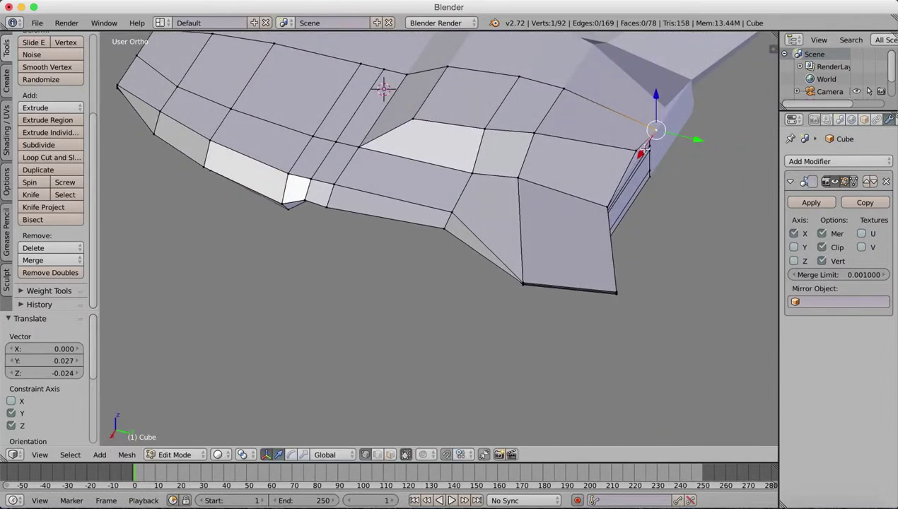
pyautogui.moveTo(691, 148); pyautogui.dragTo(694, 147)
pyautogui.moveTo(695, 147); pyautogui.dragTo(698, 120, button='middle')
pyautogui.moveTo(560, 150); pyautogui.dragTo(461, 177, button='middle')
pyautogui.scroll(-2, 556, 244)
pyautogui.scroll(3, 587, 205)
# - Fuse the two thin strip faces at the wing tip into a single face
pyautogui.scroll(1, 586, 208)
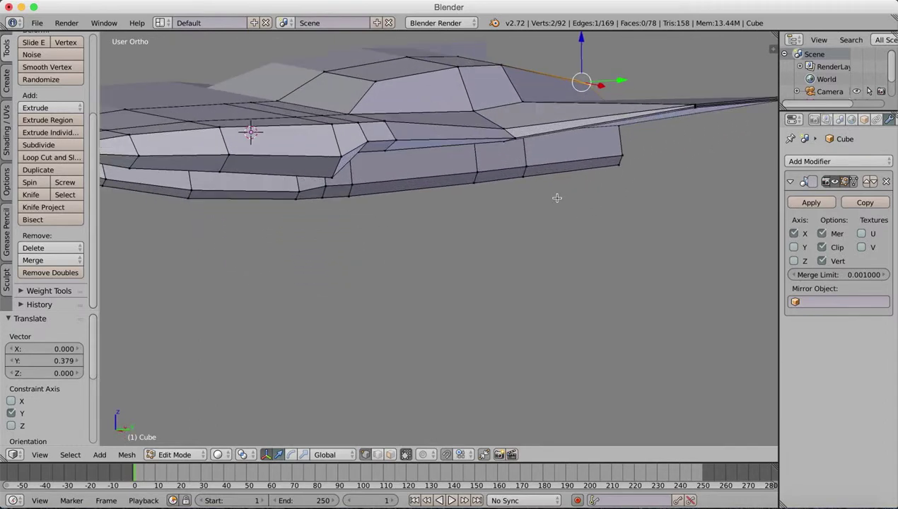
pyautogui.keyDown('shift'); pyautogui.moveTo(560, 181); pyautogui.dragTo(453, 242, button='middle'); pyautogui.keyUp('shift')
pyautogui.scroll(4, 529, 199)
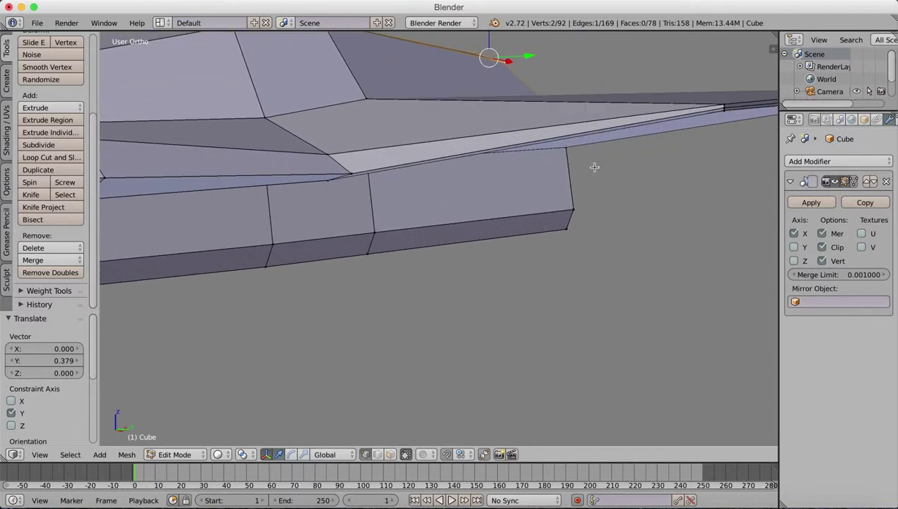
pyautogui.keyDown('shift'); pyautogui.moveTo(564, 181); pyautogui.dragTo(384, 263, button='middle'); pyautogui.keyUp('shift')
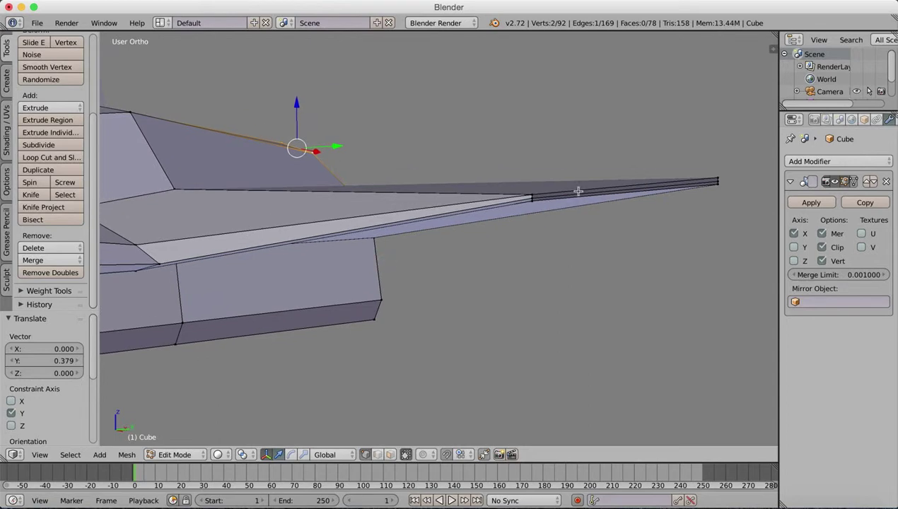
pyautogui.keyDown('shift'); pyautogui.moveTo(502, 228); pyautogui.dragTo(480, 245, button='middle'); pyautogui.keyUp('shift')
pyautogui.press('KP_2')
pyautogui.click(390, 456)
pyautogui.click(471, 233)
pyautogui.rightClick(472, 234)
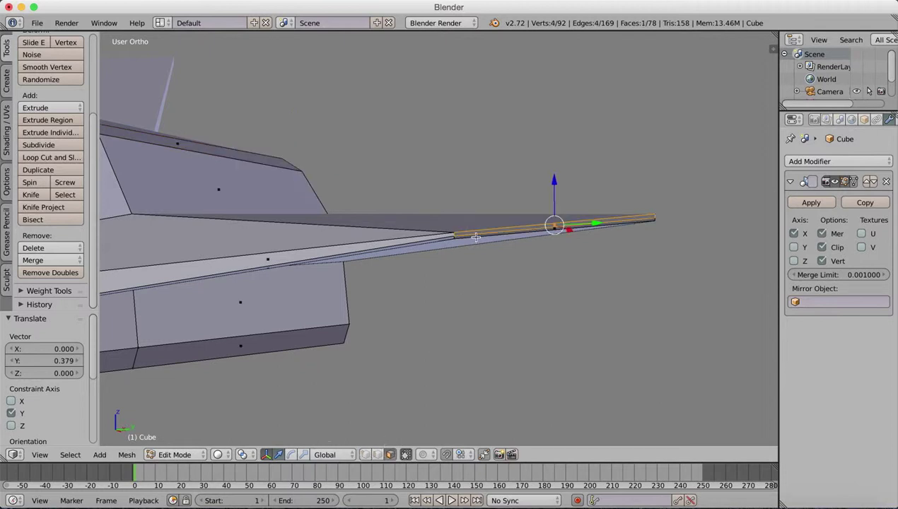
pyautogui.click(476, 238)
pyautogui.keyDown('shift'); pyautogui.rightClick(476, 237); pyautogui.keyUp('shift')
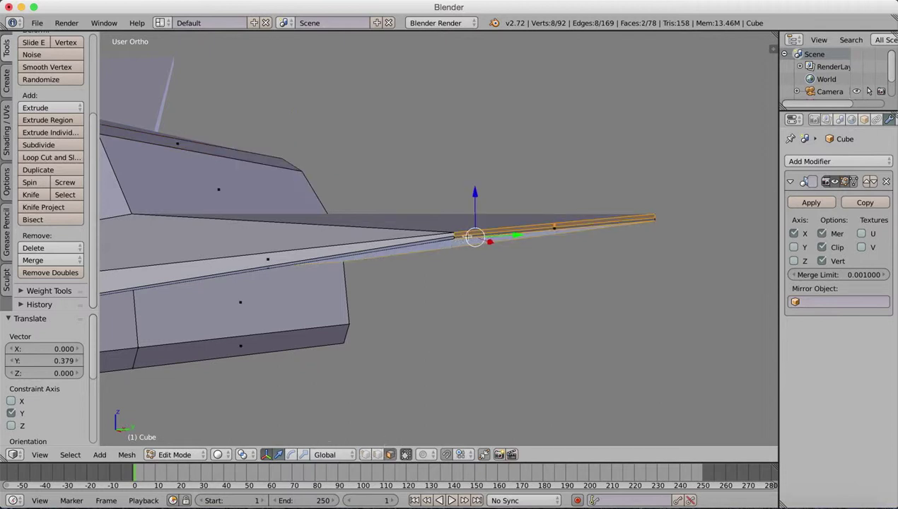
pyautogui.moveTo(473, 235); pyautogui.dragTo(468, 212, button='middle')
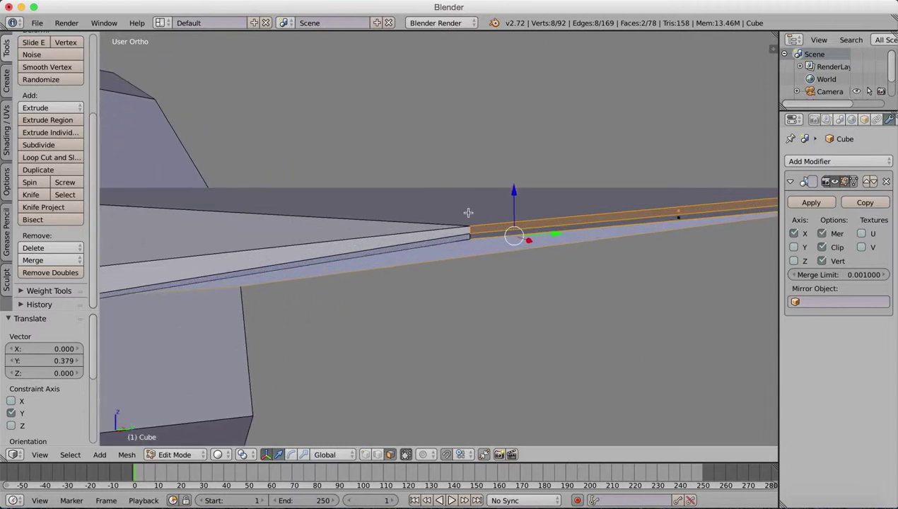
pyautogui.keyDown('shift'); pyautogui.rightClick(476, 251); pyautogui.keyUp('shift')
pyautogui.keyDown('shift'); pyautogui.rightClick(488, 233); pyautogui.keyUp('shift')
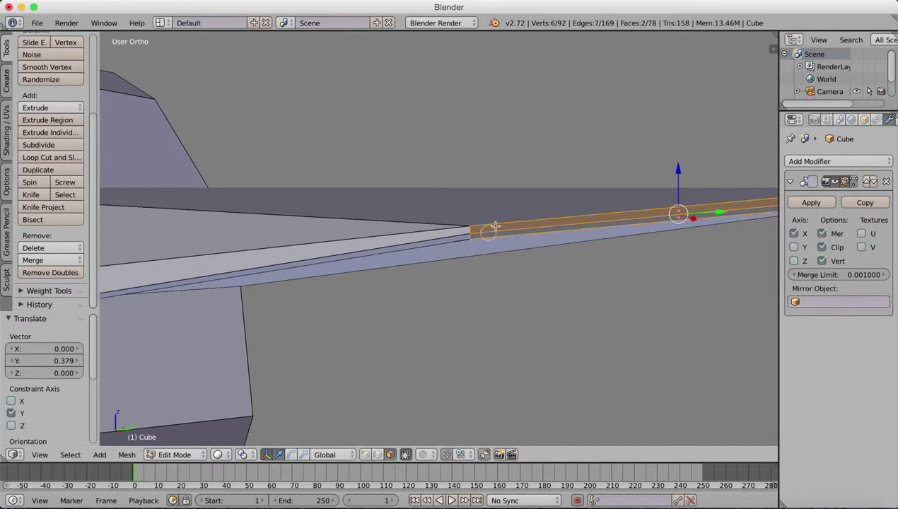
pyautogui.press('f')
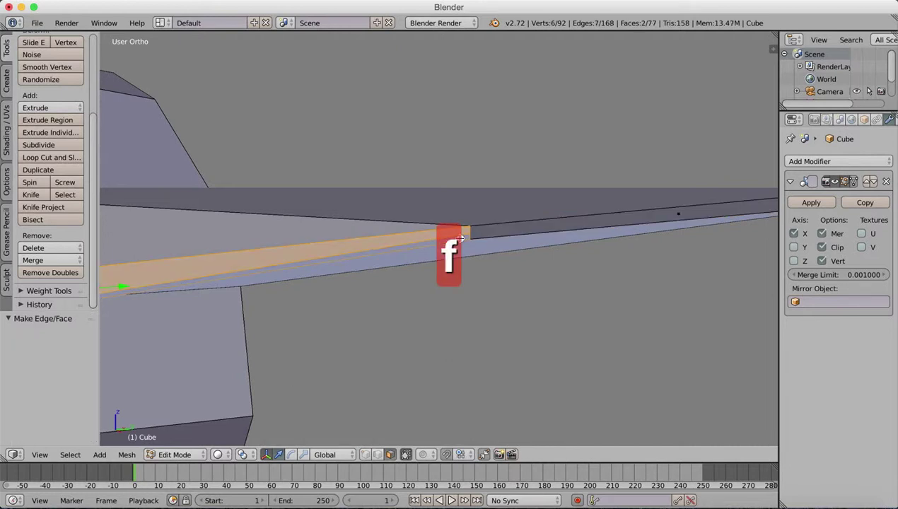
pyautogui.press('f')
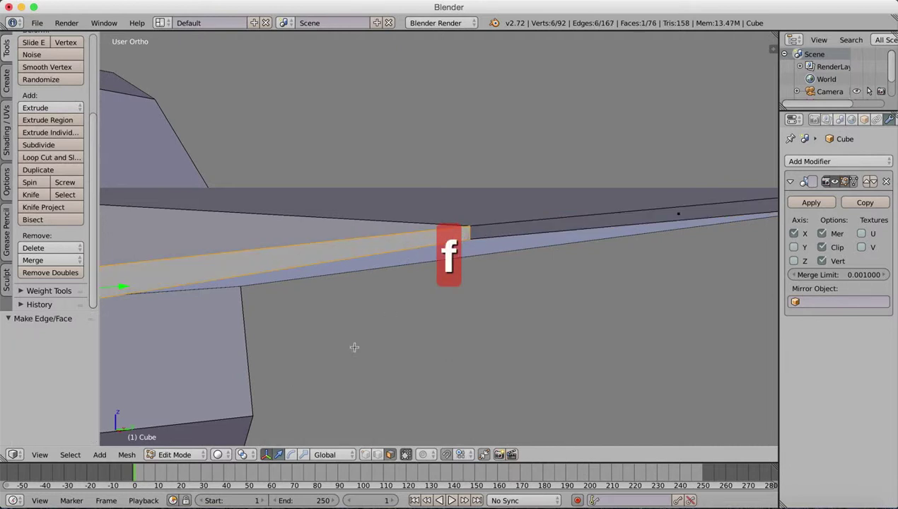
# - Merge the leftover vertex pair At Last, leaving 91 vertices and 76 faces
pyautogui.click(368, 454)
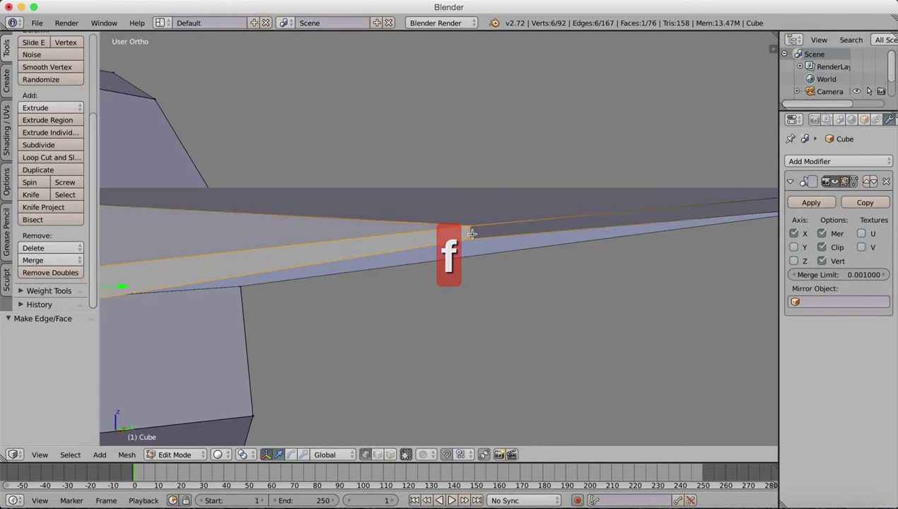
pyautogui.rightClick(472, 233)
pyautogui.click(267, 455)
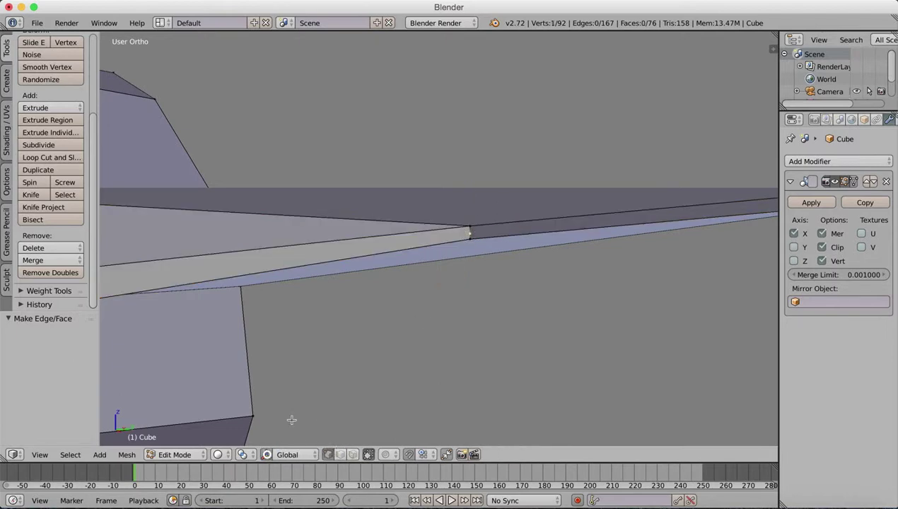
pyautogui.keyDown('shift'); pyautogui.rightClick(471, 239); pyautogui.keyUp('shift')
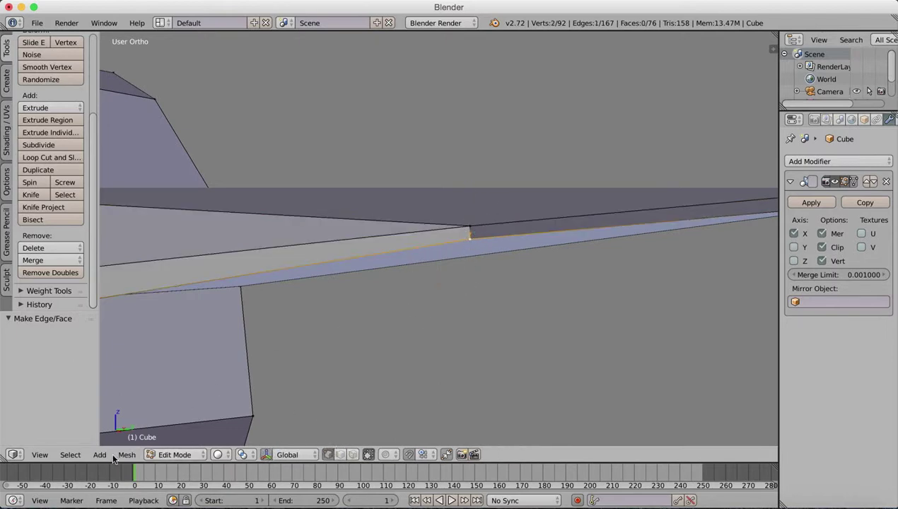
pyautogui.click(53, 259)
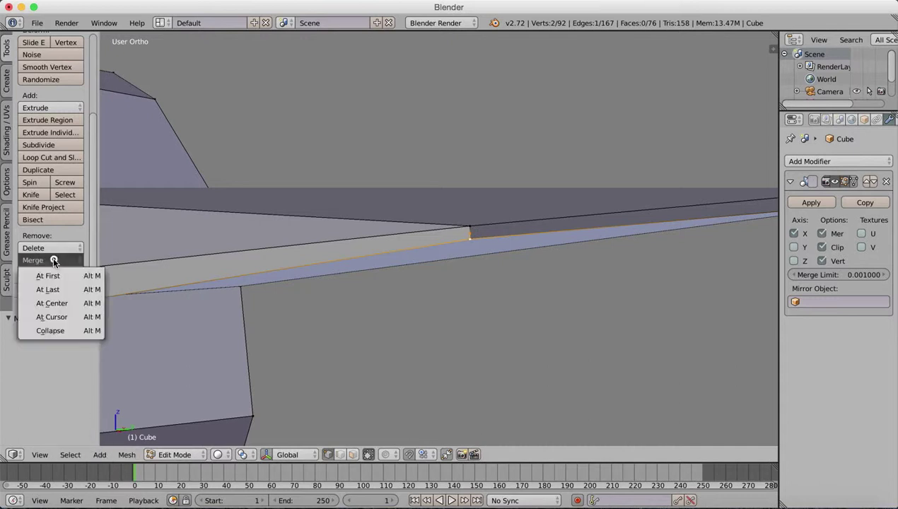
pyautogui.click(62, 288)
pyautogui.moveTo(330, 263); pyautogui.dragTo(358, 247, button='middle')
pyautogui.hscroll(5, 362, 247)
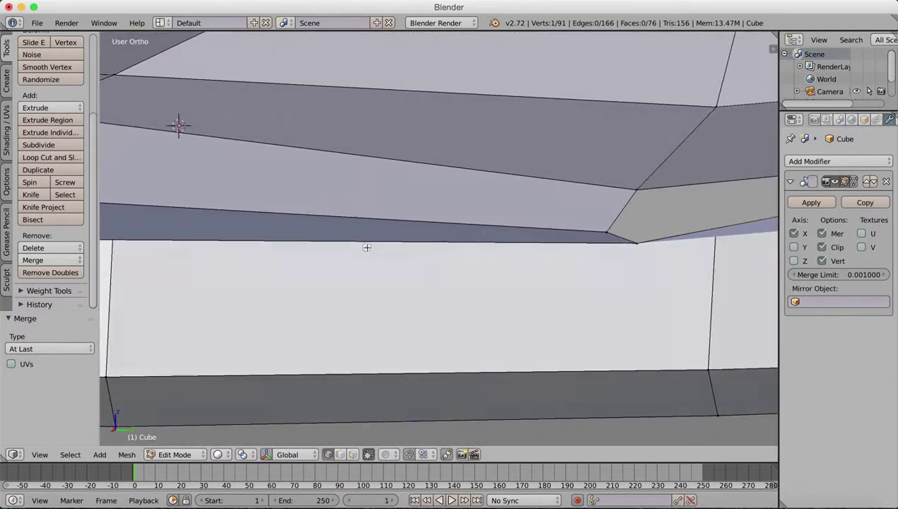
pyautogui.scroll(-5, 469, 273)
pyautogui.scroll(-6, 469, 273)
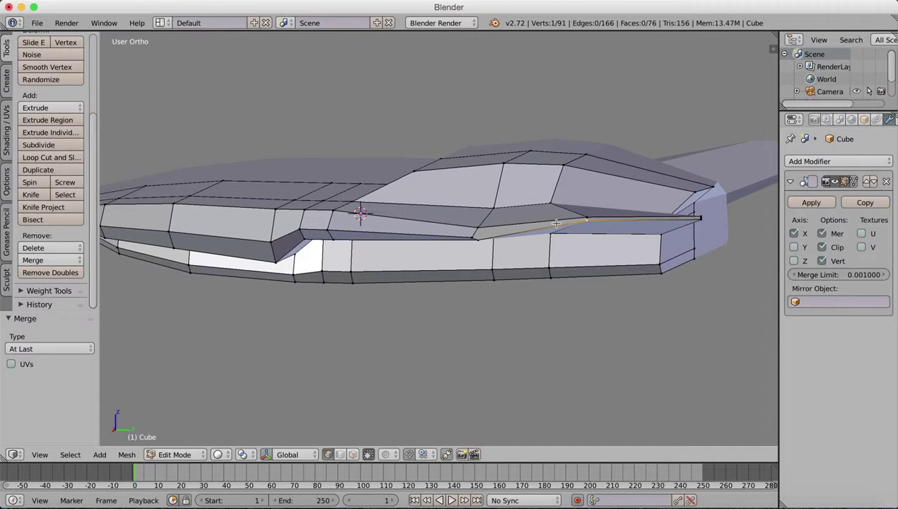
pyautogui.moveTo(546, 221); pyautogui.dragTo(368, 252, button='middle')
# - Slide the wing strip's long edge along Y until Translate Y reads -0.120
pyautogui.scroll(-3, 537, 246)
pyautogui.scroll(6, 537, 244)
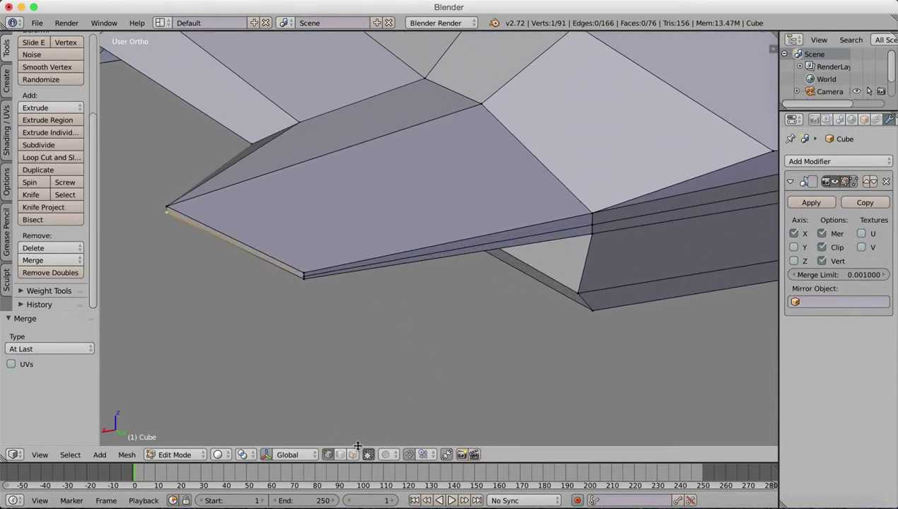
pyautogui.keyDown('alt'); pyautogui.rightClick(488, 242); pyautogui.keyUp('alt')
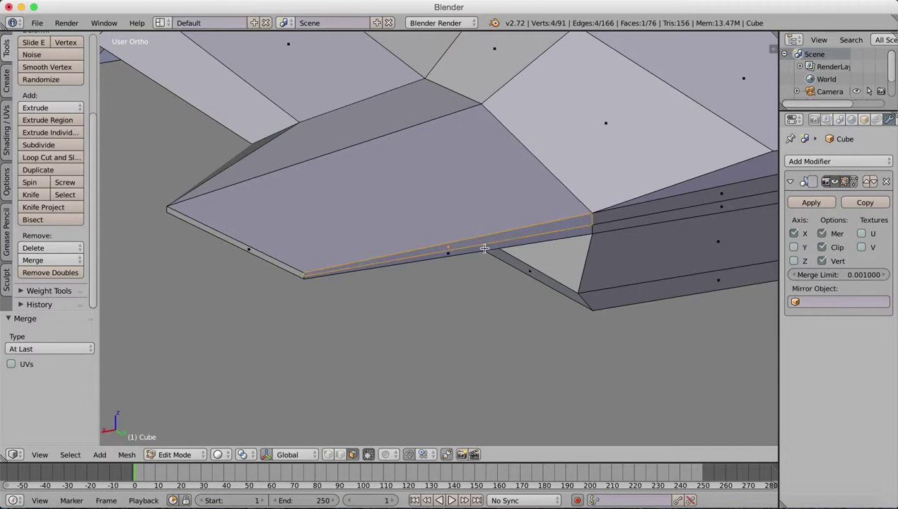
pyautogui.moveTo(424, 288); pyautogui.dragTo(444, 291, button='middle')
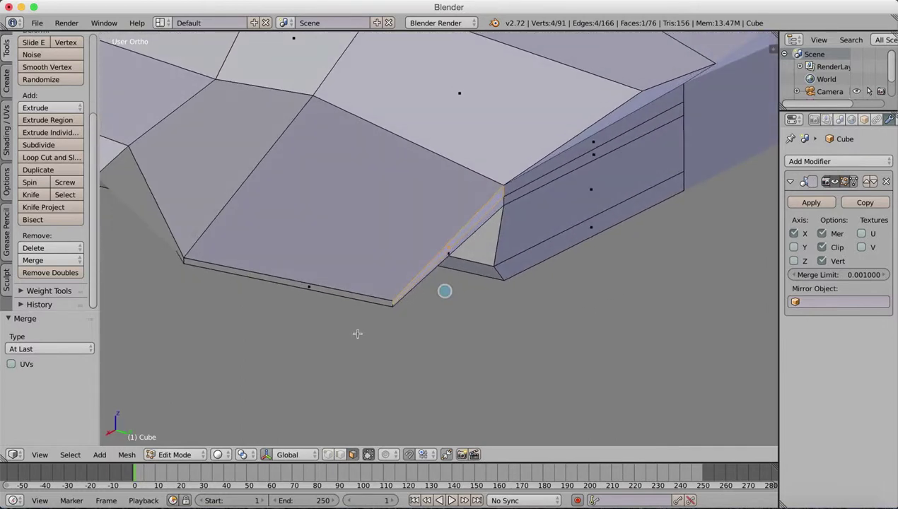
pyautogui.rightClick(452, 248)
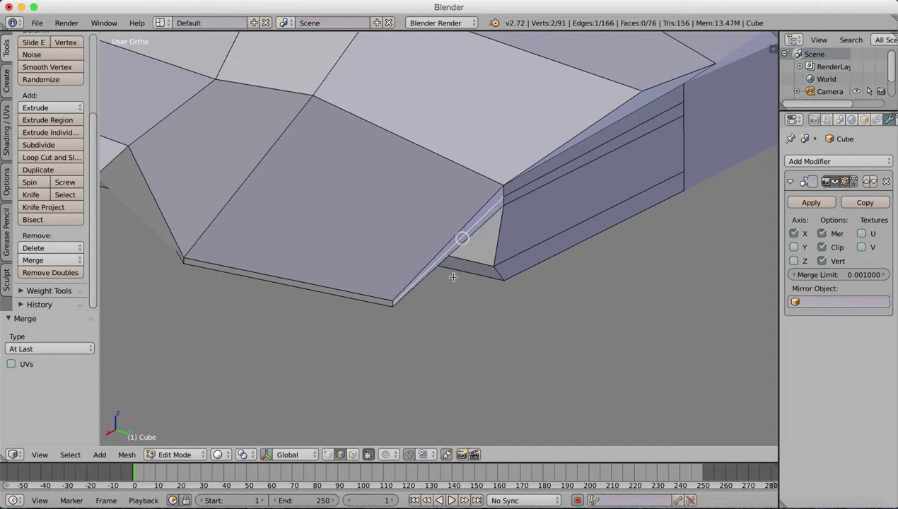
pyautogui.click(263, 454)
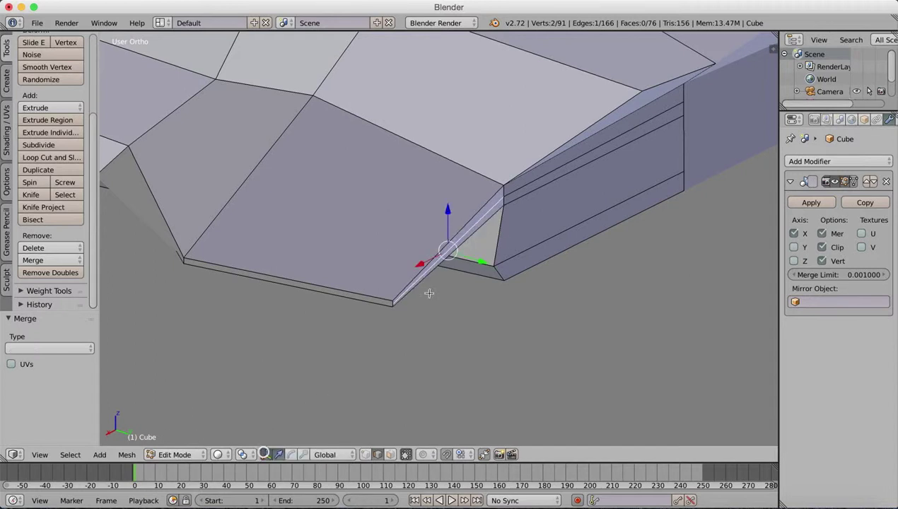
pyautogui.moveTo(482, 262); pyautogui.dragTo(499, 263)
pyautogui.moveTo(499, 263)
pyautogui.mouseDown(button='middle')
pyautogui.moveTo(529, 233)
pyautogui.moveTo(528, 248)
pyautogui.moveTo(507, 244)
pyautogui.moveTo(498, 262)
pyautogui.mouseUp(button='middle')
pyautogui.moveTo(495, 260); pyautogui.dragTo(491, 257)
pyautogui.moveTo(491, 257); pyautogui.dragTo(424, 251, button='middle')
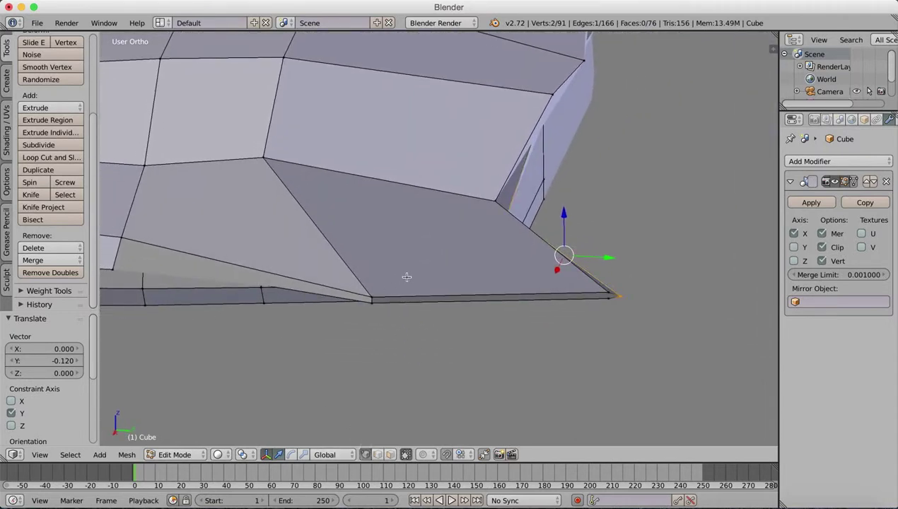
pyautogui.moveTo(596, 267); pyautogui.dragTo(468, 306, button='middle')
pyautogui.scroll(-6, 471, 337)
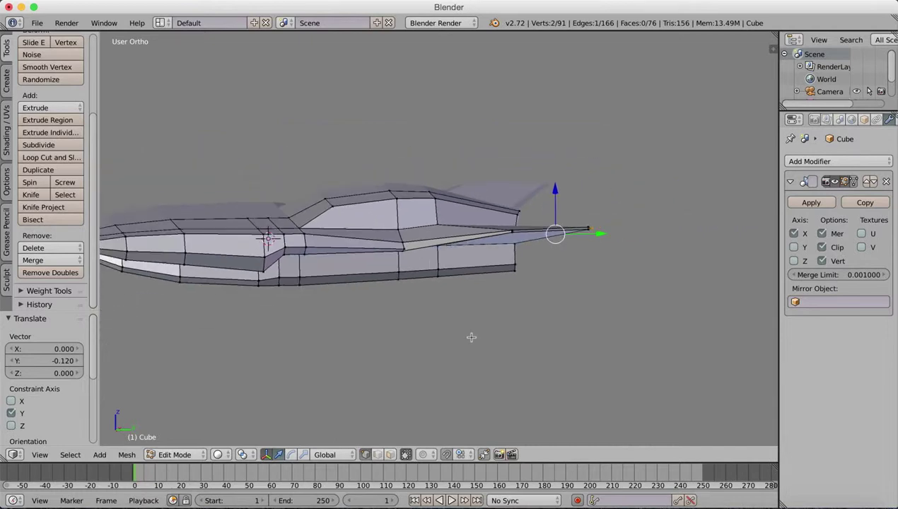
pyautogui.scroll(-2, 473, 350)
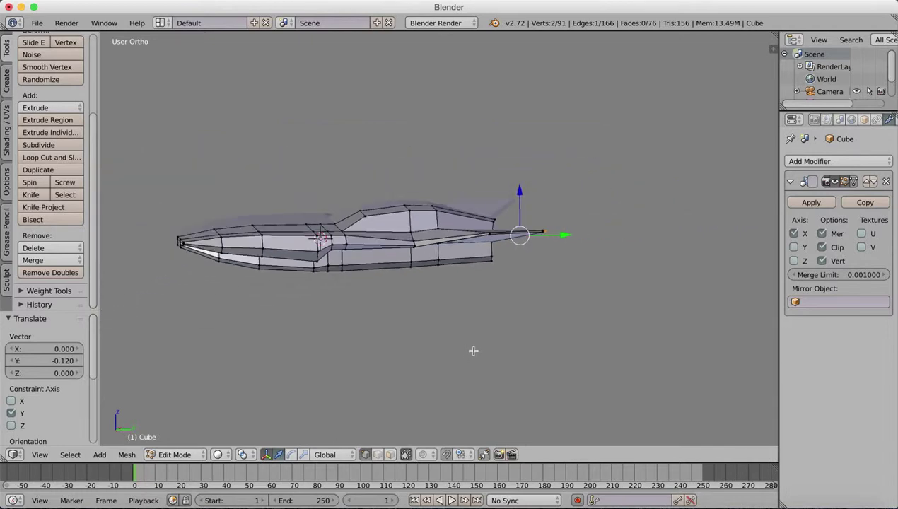
pyautogui.moveTo(440, 303)
pyautogui.keyDown('shift'); pyautogui.mouseDown(button='middle')
pyautogui.moveTo(435, 287)
pyautogui.moveTo(488, 312)
pyautogui.moveTo(487, 301)
pyautogui.moveTo(389, 381)
pyautogui.mouseUp(button='middle'); pyautogui.keyUp('shift')
pyautogui.click(222, 455)
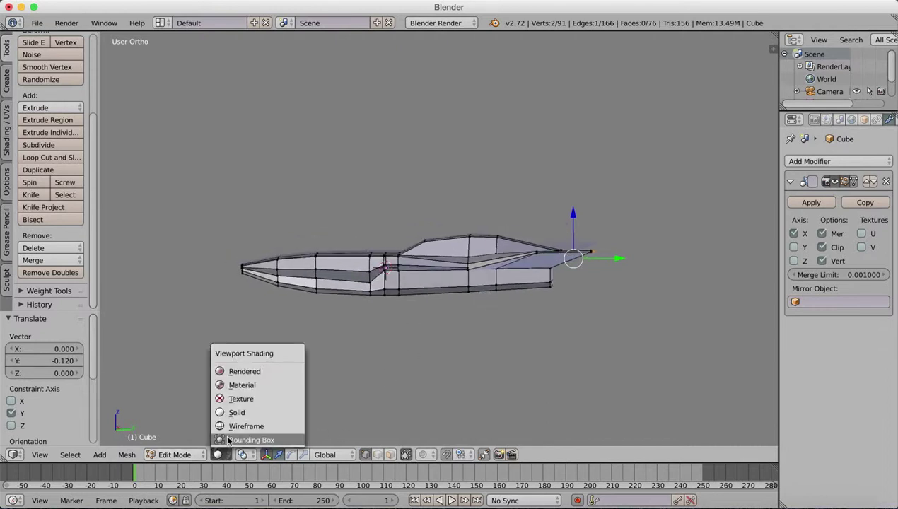
pyautogui.click(194, 453)
pyautogui.click(182, 440)
pyautogui.moveTo(456, 263); pyautogui.dragTo(473, 216, button='middle')
pyautogui.moveTo(553, 220); pyautogui.dragTo(515, 231, button='middle')
pyautogui.moveTo(567, 282); pyautogui.dragTo(571, 281, button='middle')
pyautogui.moveTo(477, 275); pyautogui.dragTo(431, 240, button='middle')
pyautogui.moveTo(498, 223); pyautogui.dragTo(423, 257, button='middle')
pyautogui.click(177, 455)
pyautogui.click(187, 433)
pyautogui.moveTo(399, 269); pyautogui.dragTo(418, 243, button='middle')
pyautogui.moveTo(486, 234); pyautogui.dragTo(497, 250, button='middle')
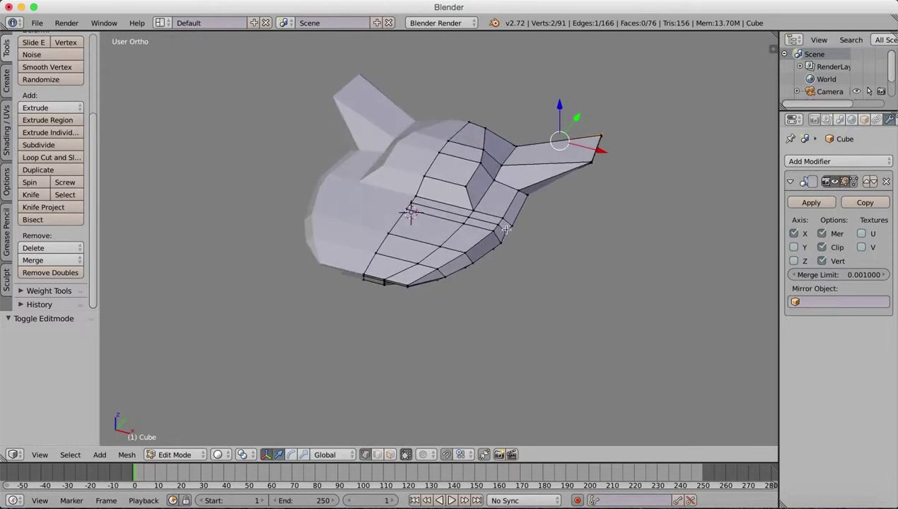
# - Switch to face select mode and box-select the faces at the ship's nose
pyautogui.press('z')
pyautogui.moveTo(416, 279); pyautogui.dragTo(419, 267, button='middle')
pyautogui.press('z')
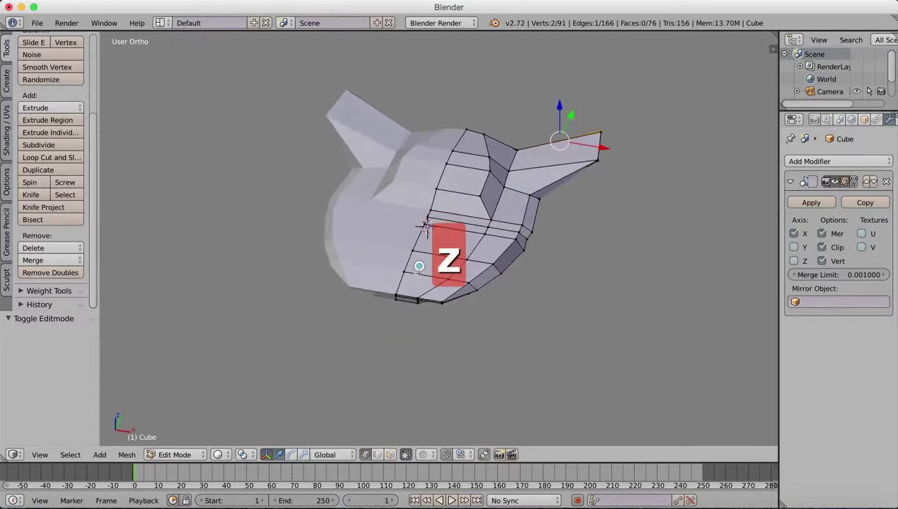
pyautogui.click(390, 456)
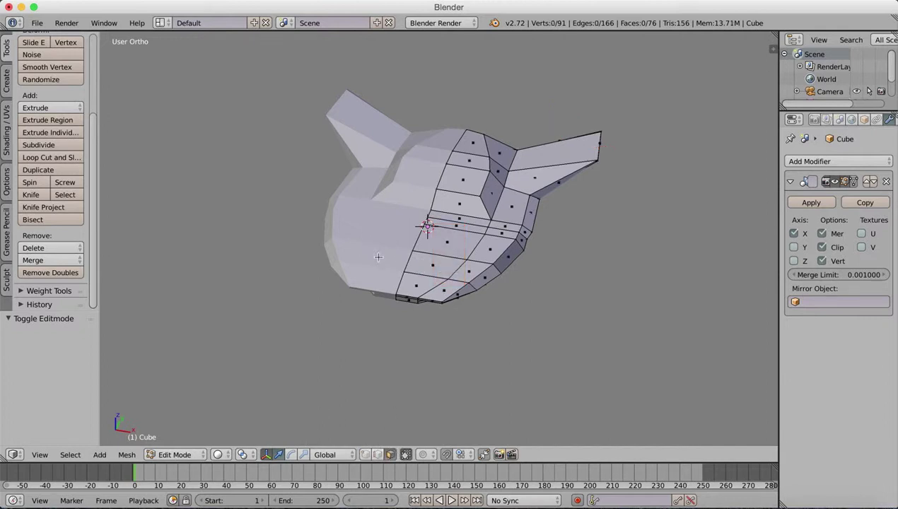
pyautogui.press('b')
pyautogui.press('b')
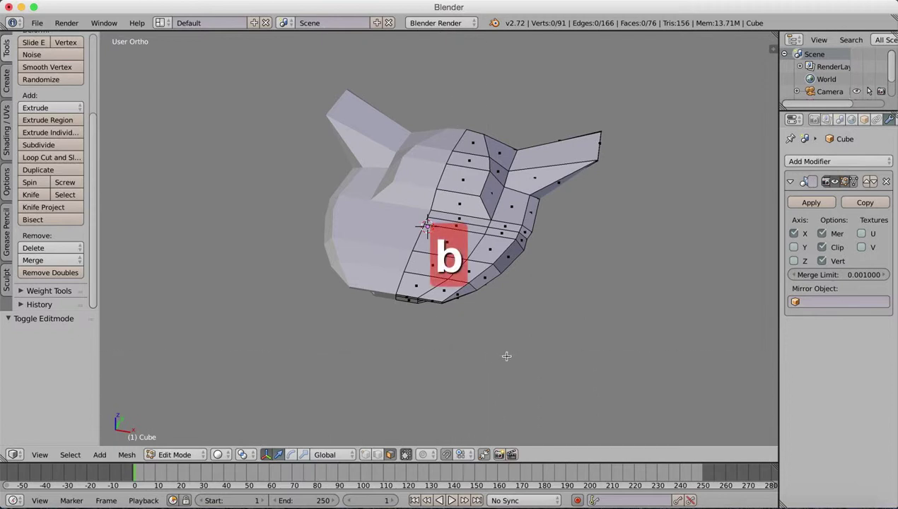
pyautogui.press('b')
pyautogui.moveTo(506, 358); pyautogui.dragTo(366, 252)
# - Add the nose's front and upper front faces to the selection
pyautogui.moveTo(497, 252); pyautogui.dragTo(443, 230, button='middle')
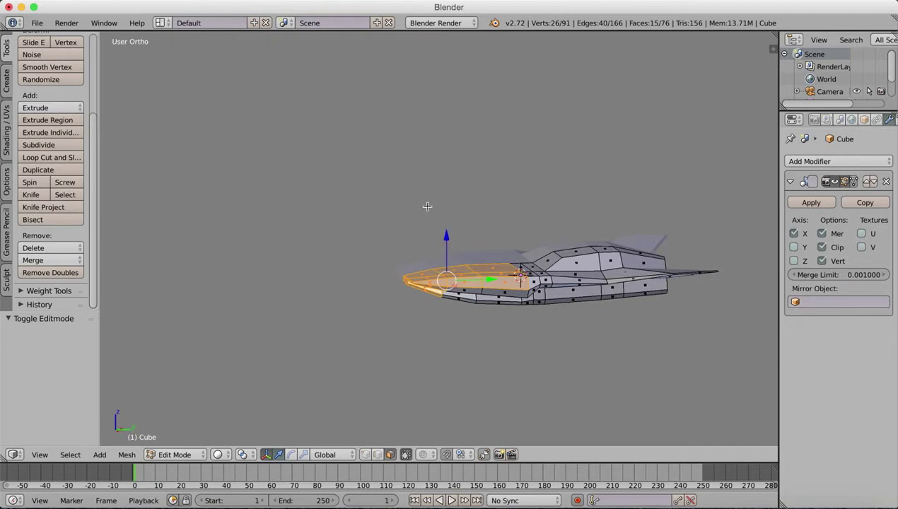
pyautogui.press('b')
pyautogui.moveTo(398, 225); pyautogui.dragTo(510, 331)
pyautogui.moveTo(510, 331); pyautogui.dragTo(424, 201, button='middle')
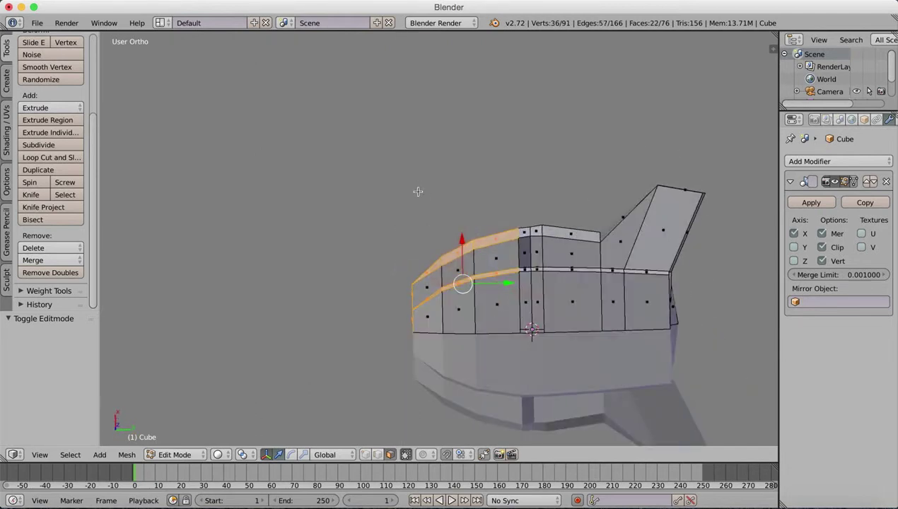
pyautogui.press('b')
pyautogui.moveTo(493, 314); pyautogui.dragTo(495, 322)
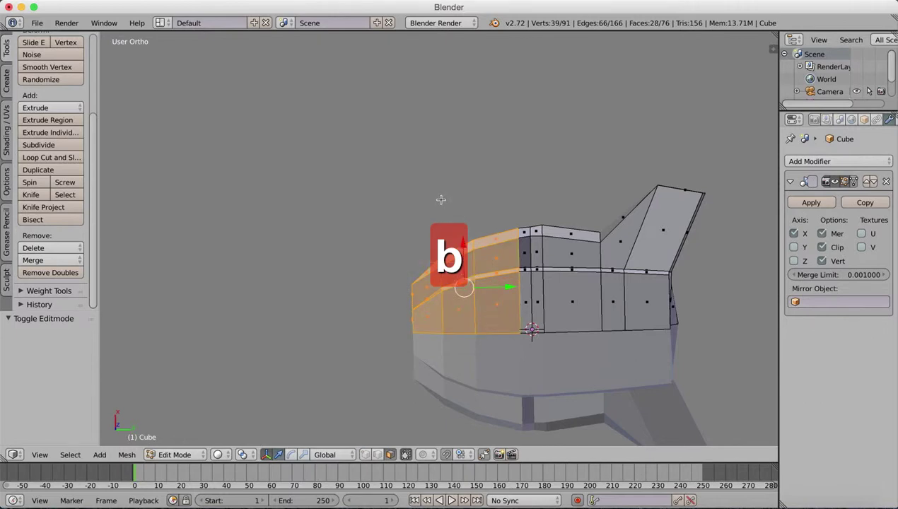
pyautogui.moveTo(441, 200); pyautogui.dragTo(454, 289, button='middle')
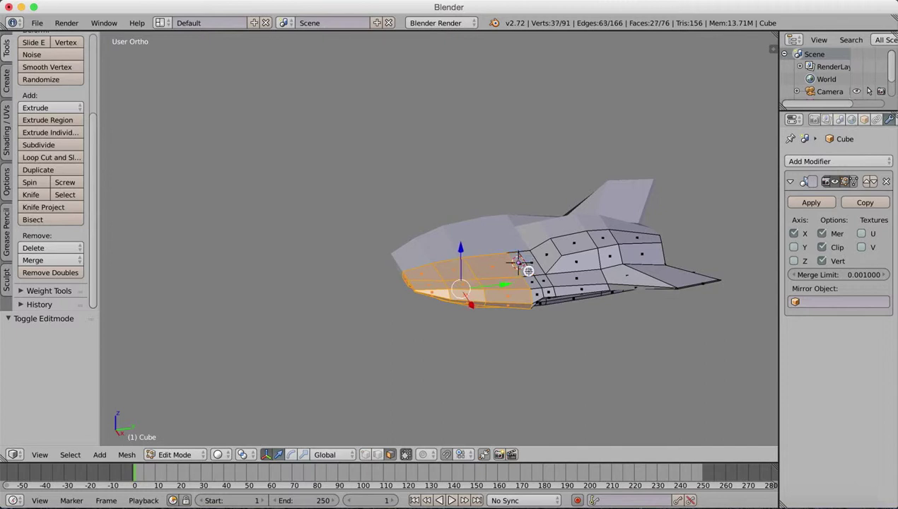
pyautogui.moveTo(528, 271); pyautogui.dragTo(504, 305, button='middle')
# - Move the nose faces -0.420 along Y, then slide them -0.524 along X to taper
pyautogui.press('g')
pyautogui.press('y')
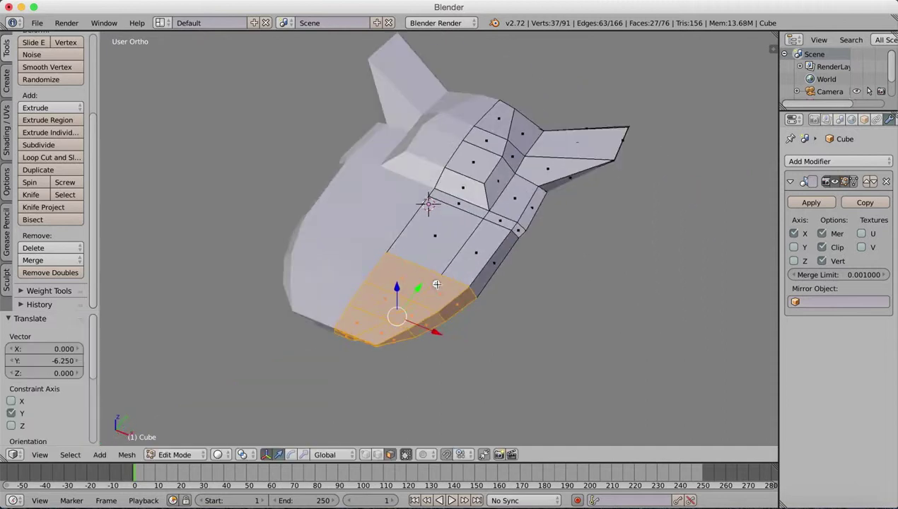
pyautogui.moveTo(442, 284); pyautogui.dragTo(454, 293, button='middle')
pyautogui.moveTo(396, 280); pyautogui.dragTo(396, 285)
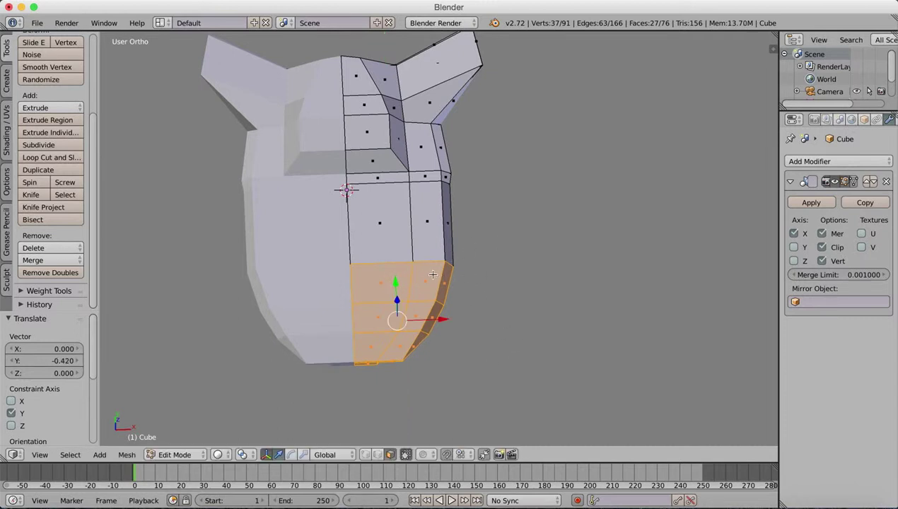
pyautogui.moveTo(444, 318); pyautogui.dragTo(436, 319)
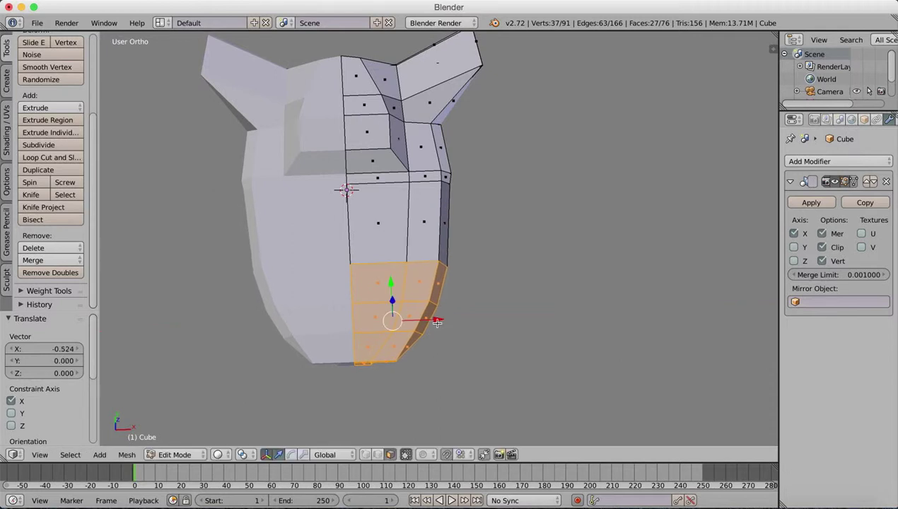
# - Select a strip of side faces on the lower hull
pyautogui.rightClick(424, 282)
pyautogui.keyDown('shift'); pyautogui.rightClick(386, 285); pyautogui.keyUp('shift')
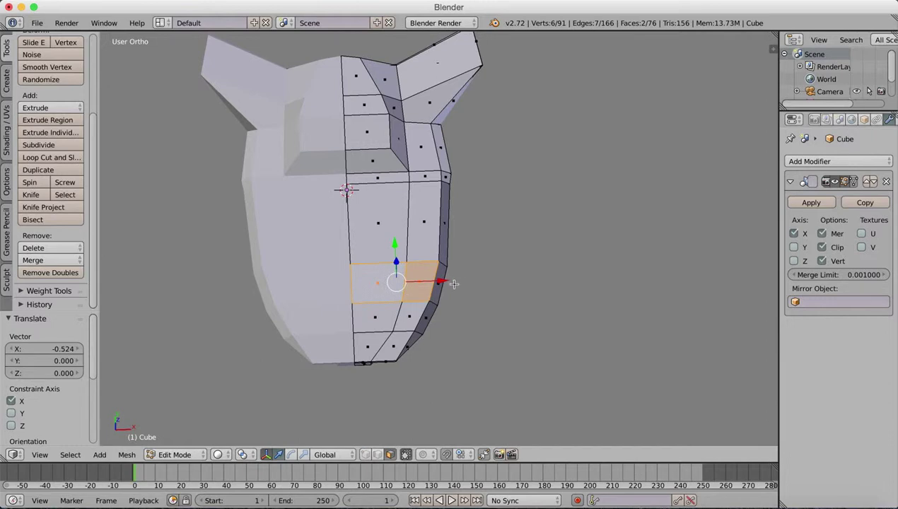
pyautogui.moveTo(463, 285); pyautogui.dragTo(423, 258, button='middle')
pyautogui.keyDown('shift'); pyautogui.rightClick(424, 292); pyautogui.keyUp('shift')
pyautogui.keyDown('shift'); pyautogui.rightClick(423, 290); pyautogui.keyUp('shift')
pyautogui.keyDown('shift'); pyautogui.rightClick(410, 318); pyautogui.keyUp('shift')
pyautogui.moveTo(410, 318); pyautogui.dragTo(434, 356, button='middle')
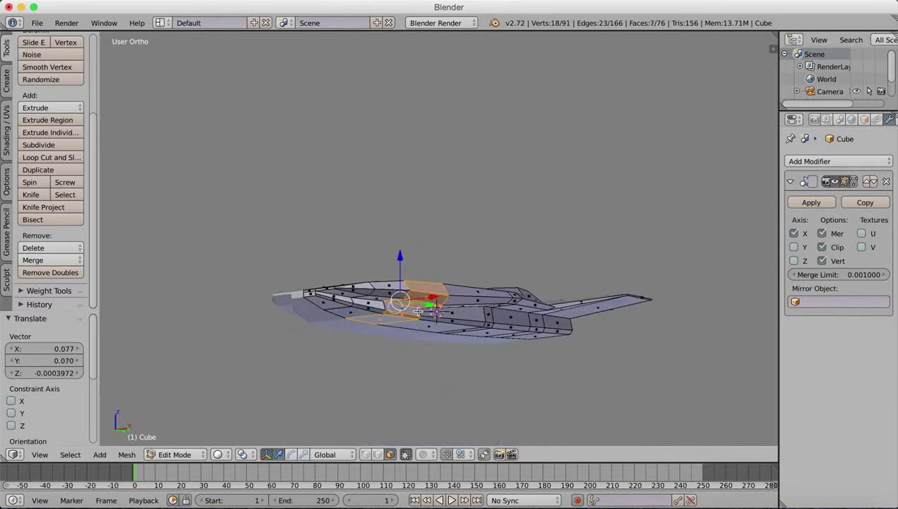
pyautogui.moveTo(427, 313); pyautogui.dragTo(481, 343, button='middle')
# - Undo the stray move, then pull the selected side faces inward along X to -1.464
pyautogui.press('super+z')
pyautogui.press('g')
pyautogui.press('x')
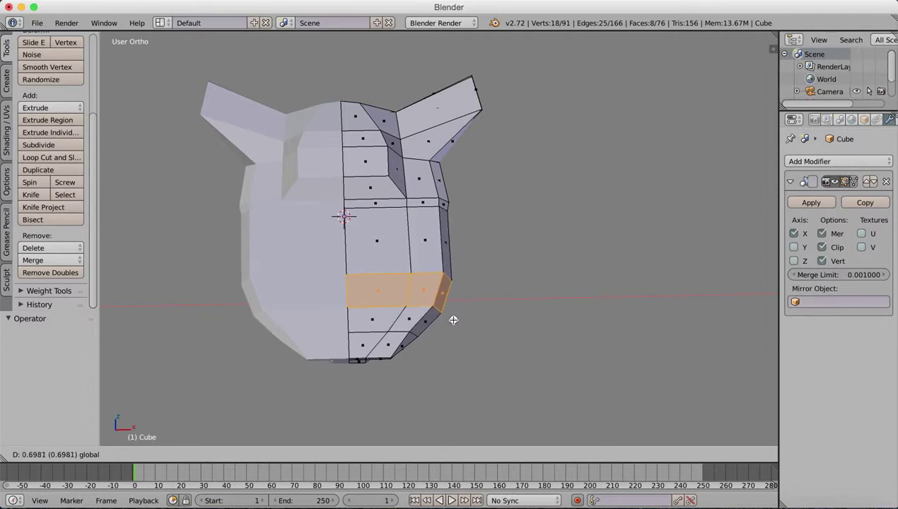
pyautogui.click(453, 319)
pyautogui.moveTo(458, 306); pyautogui.dragTo(410, 343, button='middle')
pyautogui.press('g')
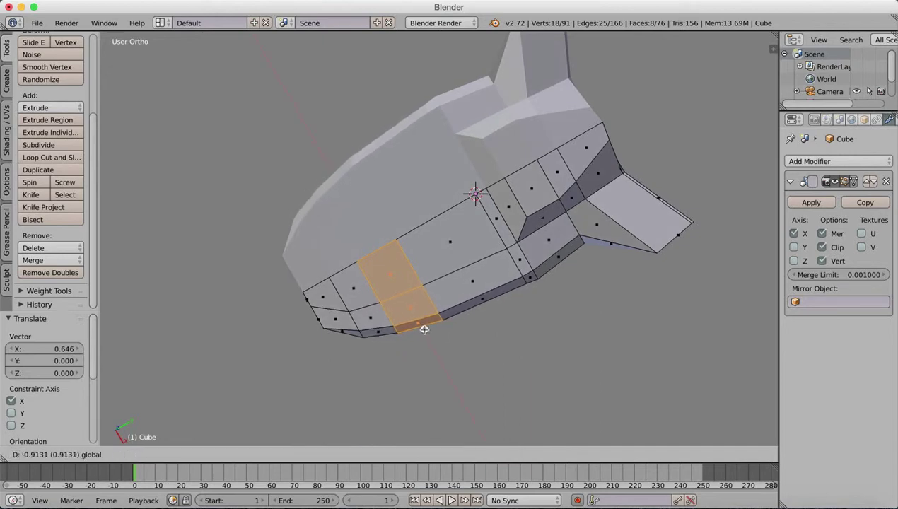
pyautogui.click(379, 341)
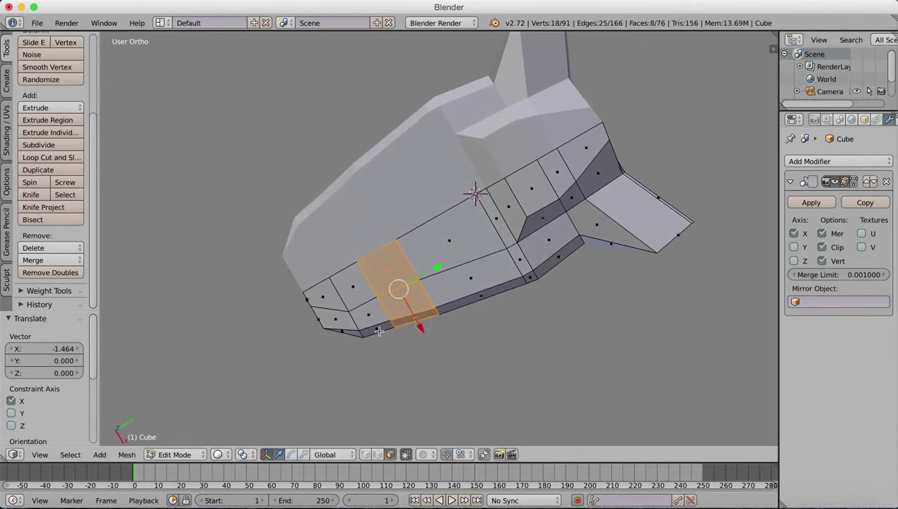
pyautogui.moveTo(380, 331); pyautogui.dragTo(411, 256, button='middle')
# - Select the small faces near the nose
pyautogui.rightClick(387, 311)
pyautogui.moveTo(414, 313); pyautogui.dragTo(471, 373, button='middle')
pyautogui.keyDown('shift'); pyautogui.rightClick(400, 345); pyautogui.keyUp('shift')
pyautogui.keyDown('shift'); pyautogui.rightClick(398, 352); pyautogui.keyUp('shift')
pyautogui.keyDown('shift'); pyautogui.rightClick(404, 367); pyautogui.keyUp('shift')
# - Move the selected nose faces sideways along X
pyautogui.press('g')
pyautogui.press('x')
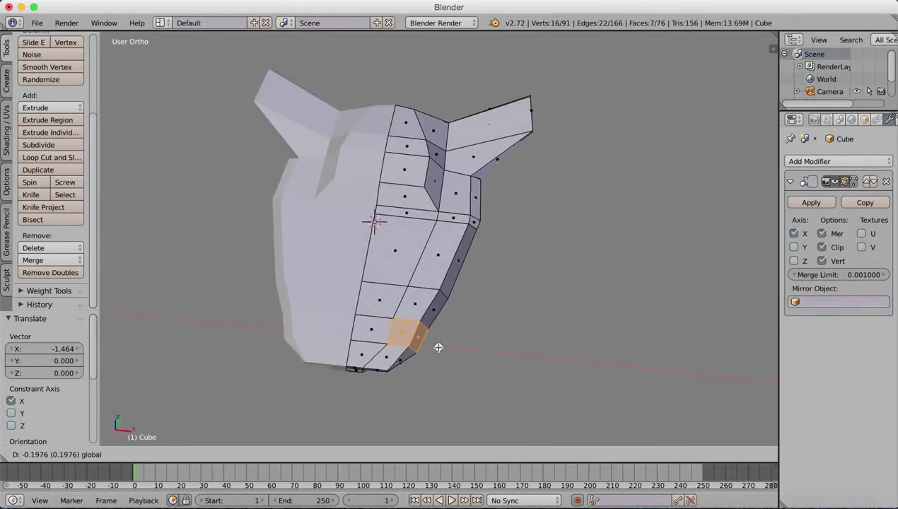
pyautogui.click(428, 346)
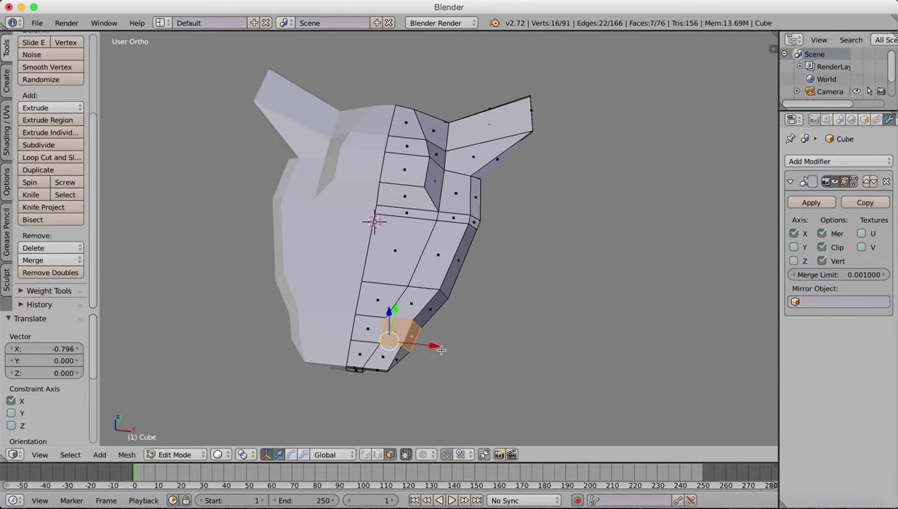
pyautogui.moveTo(427, 347); pyautogui.dragTo(423, 318, button='middle')
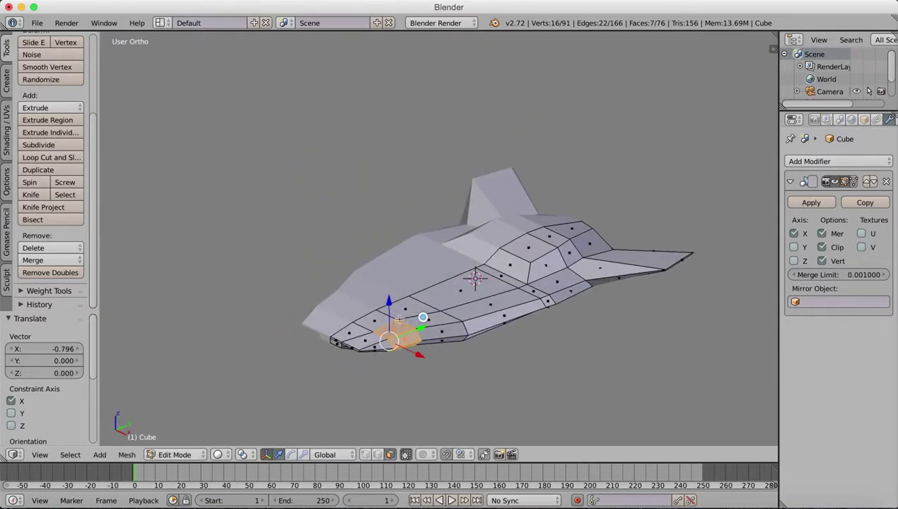
# - Select the nose-tip faces and slide them inward to sharpen the tip's taper
pyautogui.rightClick(355, 330)
pyautogui.keyDown('shift'); pyautogui.rightClick(354, 340); pyautogui.keyUp('shift')
pyautogui.moveTo(354, 341); pyautogui.dragTo(409, 295, button='middle')
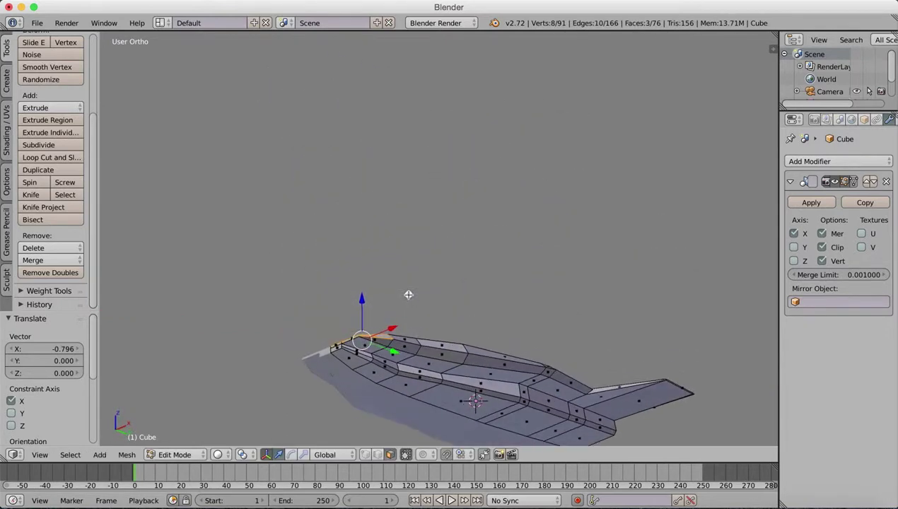
pyautogui.keyDown('shift'); pyautogui.rightClick(380, 351); pyautogui.keyUp('shift')
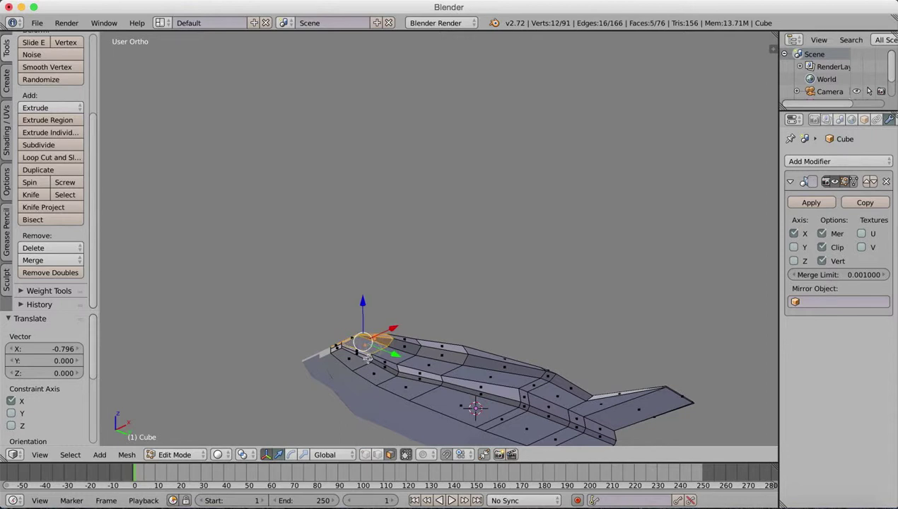
pyautogui.moveTo(377, 352); pyautogui.dragTo(331, 384, button='middle')
pyautogui.click(269, 457)
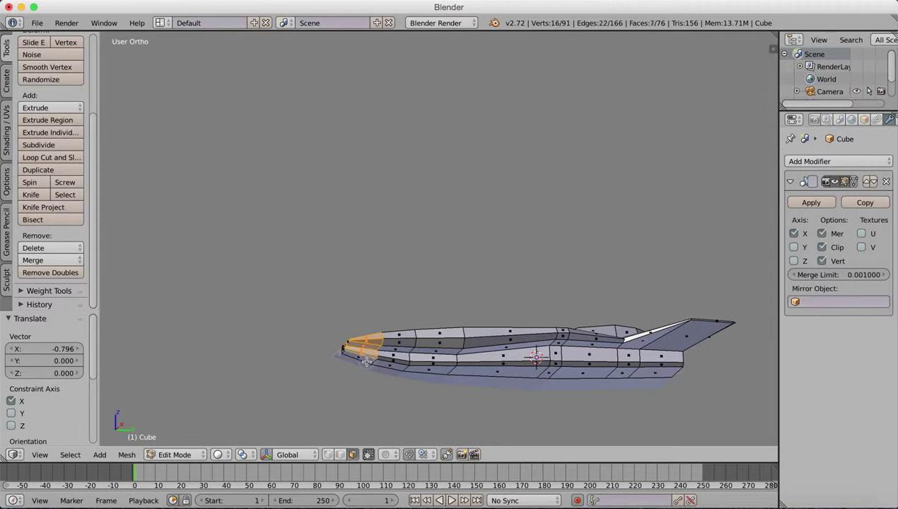
pyautogui.moveTo(363, 359); pyautogui.dragTo(420, 385, button='middle')
pyautogui.click(268, 456)
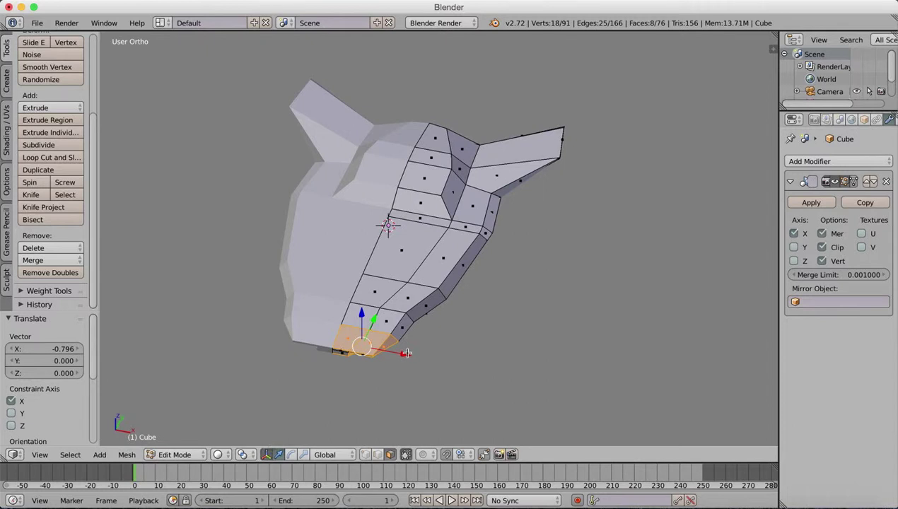
pyautogui.moveTo(406, 352); pyautogui.dragTo(400, 351)
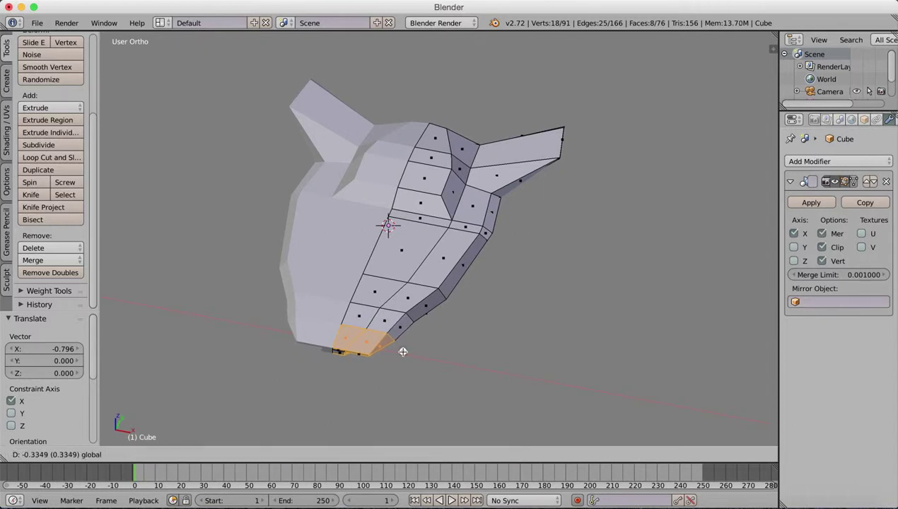
pyautogui.moveTo(403, 351); pyautogui.dragTo(404, 351)
# - Return to Object Mode to view the whole mirrored ship (158 vertices, 152 faces)
pyautogui.moveTo(419, 371); pyautogui.dragTo(505, 211, button='middle')
pyautogui.scroll(3, 491, 261)
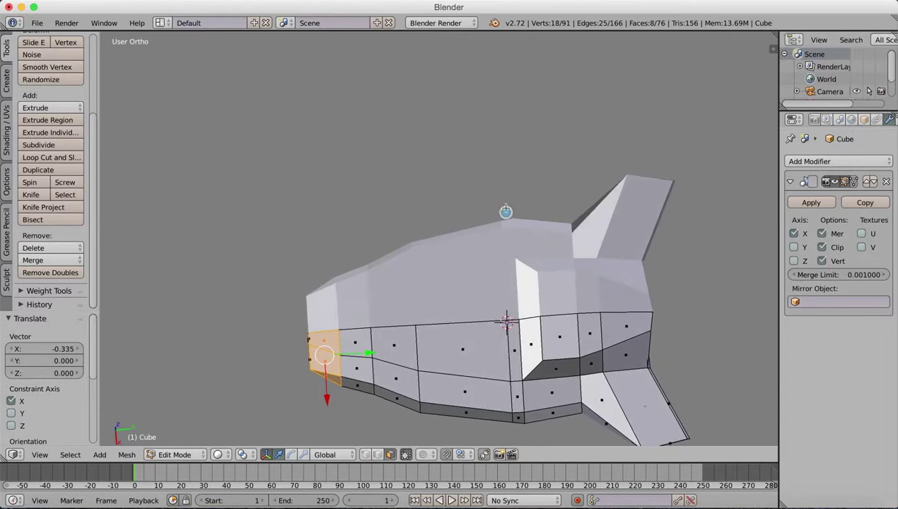
pyautogui.click(177, 456)
pyautogui.click(180, 441)
pyautogui.moveTo(415, 258); pyautogui.dragTo(470, 284, button='middle')
# - Orbit around the ship from rear and edge-on side angles, then return to Edit Mode
pyautogui.moveTo(507, 365); pyautogui.dragTo(551, 297, button='middle')
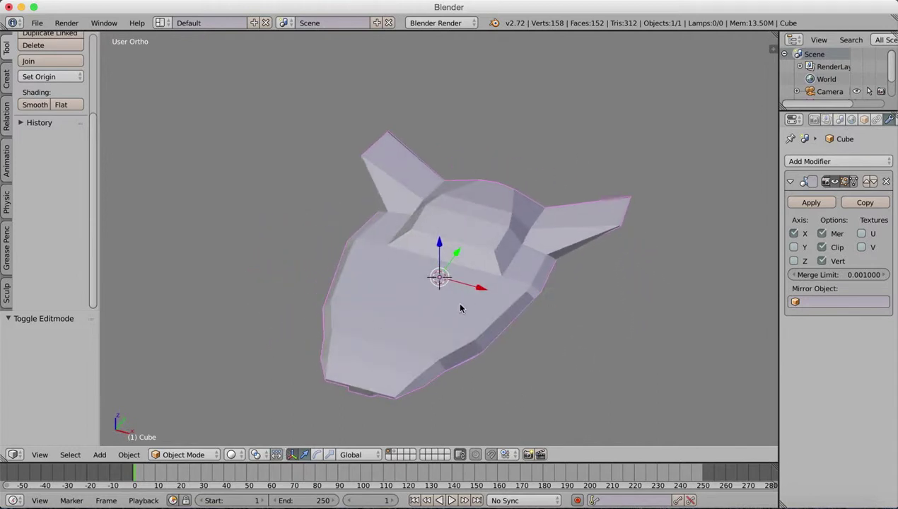
pyautogui.moveTo(460, 306); pyautogui.dragTo(535, 233, button='middle')
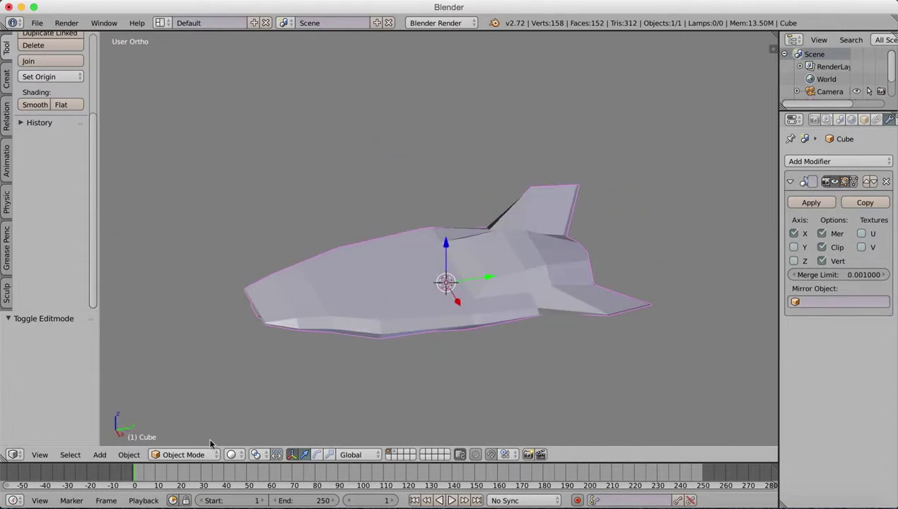
pyautogui.click(188, 456)
pyautogui.click(188, 427)
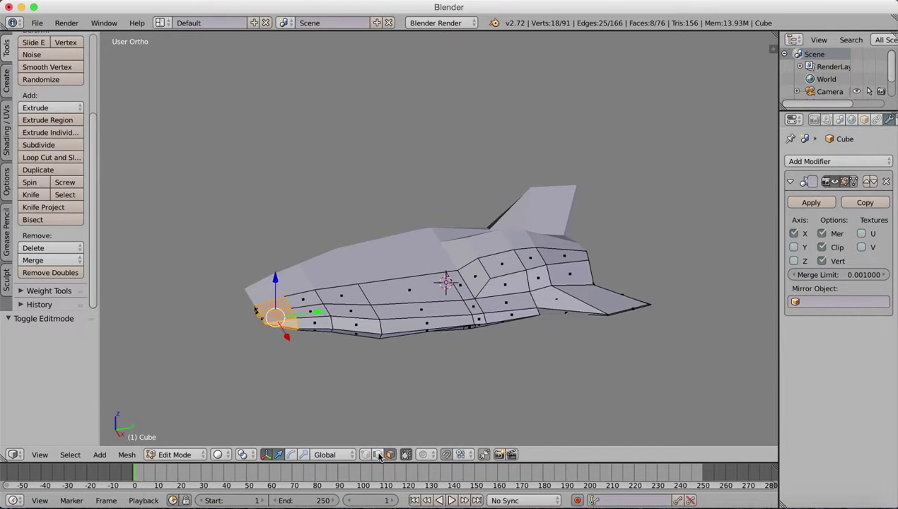
# - Select the centre edge along the ship's back, undoing a trial move
pyautogui.rightClick(511, 247)
pyautogui.moveTo(550, 241); pyautogui.dragTo(526, 244, button='middle')
pyautogui.press('g')
pyautogui.click(524, 256)
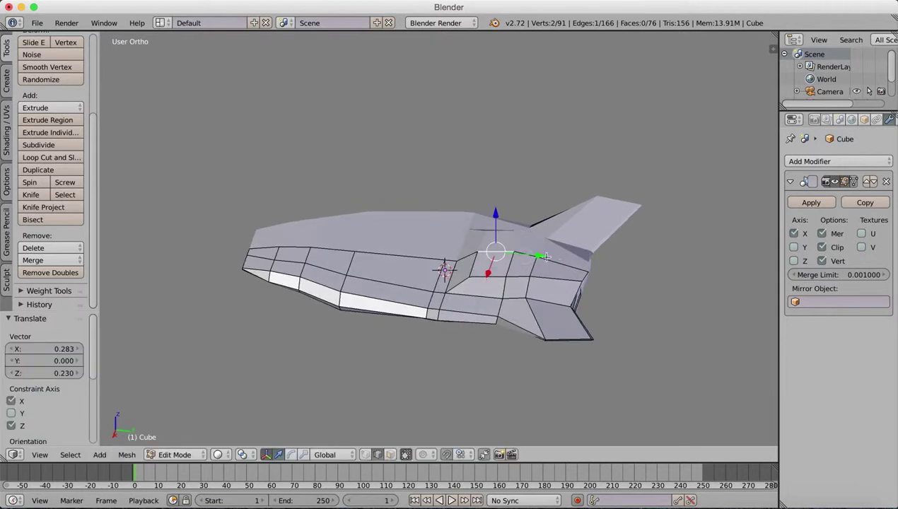
pyautogui.press('super+z')
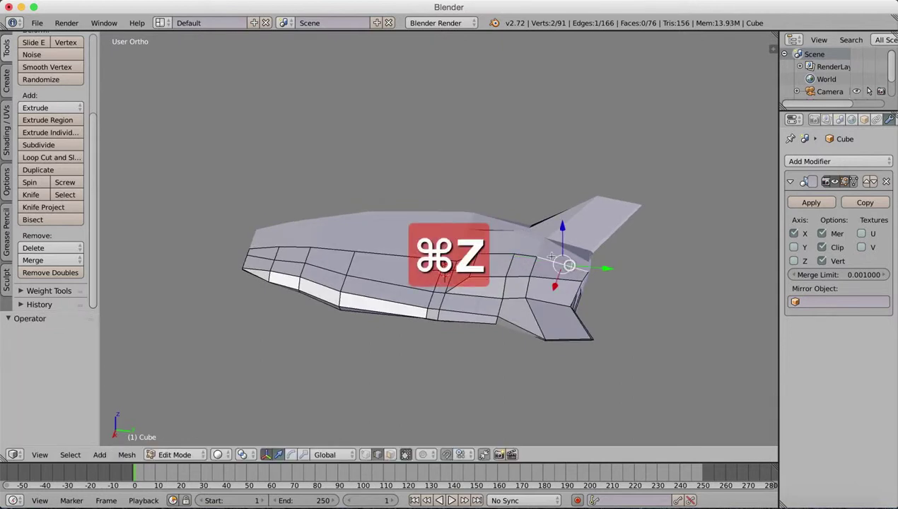
pyautogui.press('super+z')
pyautogui.moveTo(531, 254); pyautogui.dragTo(533, 213, button='middle')
# - Raise the centre edge vertically to Z 0.425, forming the ridge
pyautogui.moveTo(530, 217); pyautogui.dragTo(531, 213)
pyautogui.moveTo(567, 213); pyautogui.dragTo(479, 253, button='middle')
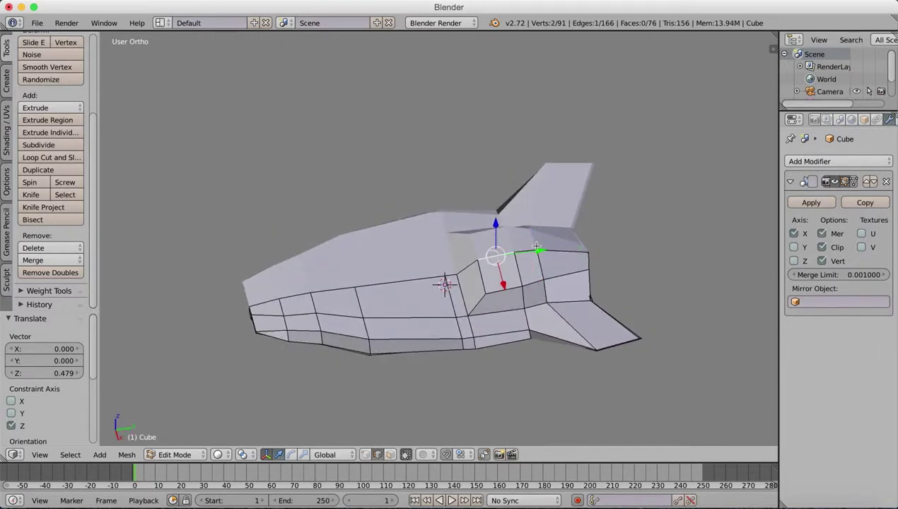
pyautogui.press('g')
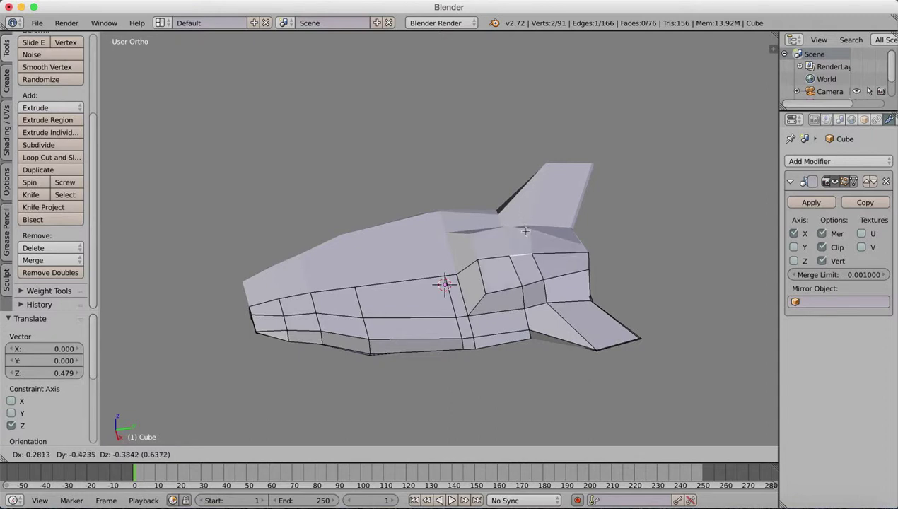
pyautogui.click(530, 227)
pyautogui.press('g')
pyautogui.press('z')
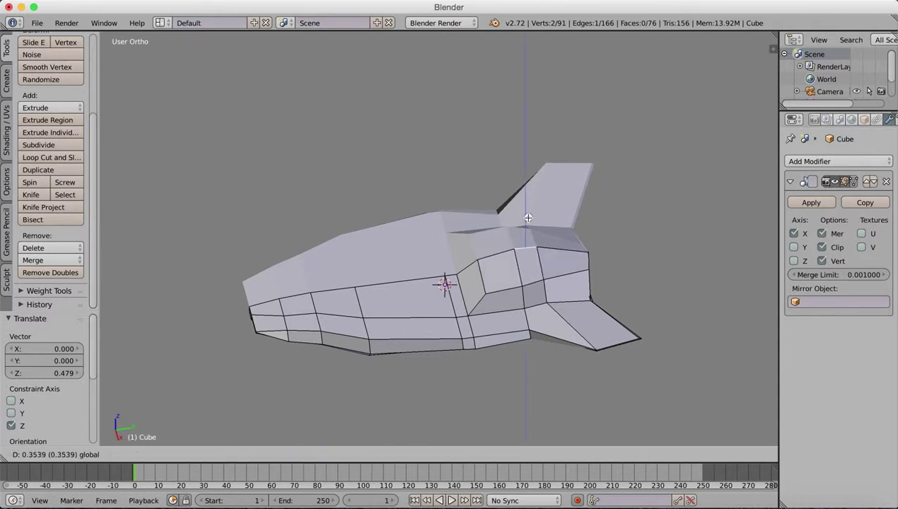
pyautogui.click(529, 218)
pyautogui.moveTo(528, 219)
pyautogui.mouseDown(button='middle')
pyautogui.moveTo(548, 234)
pyautogui.moveTo(553, 226)
pyautogui.moveTo(491, 230)
pyautogui.moveTo(451, 221)
pyautogui.moveTo(417, 238)
pyautogui.moveTo(417, 225)
pyautogui.moveTo(518, 240)
pyautogui.moveTo(506, 243)
pyautogui.mouseUp(button='middle')
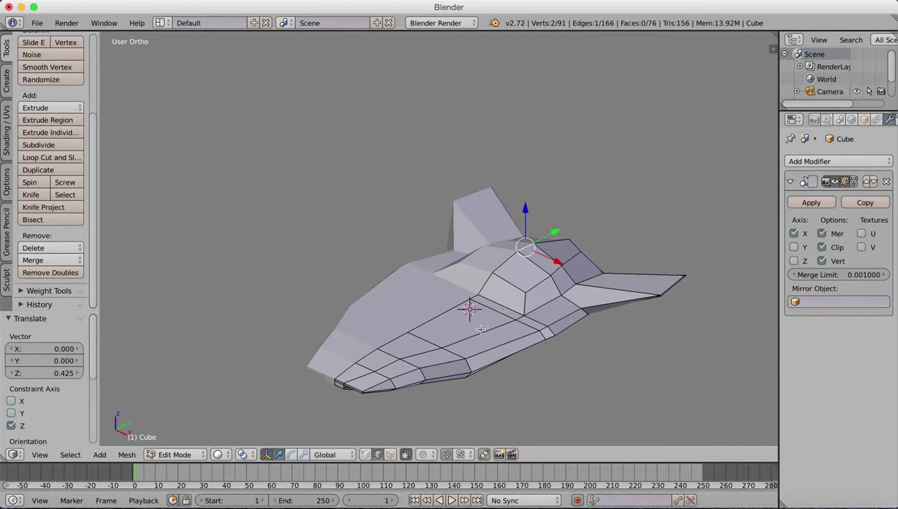
pyautogui.moveTo(473, 336); pyautogui.dragTo(447, 401, button='middle')
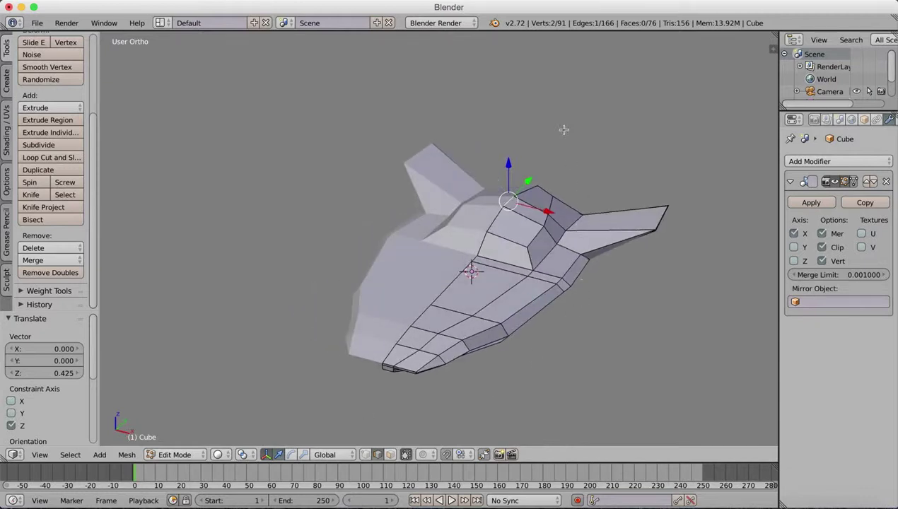